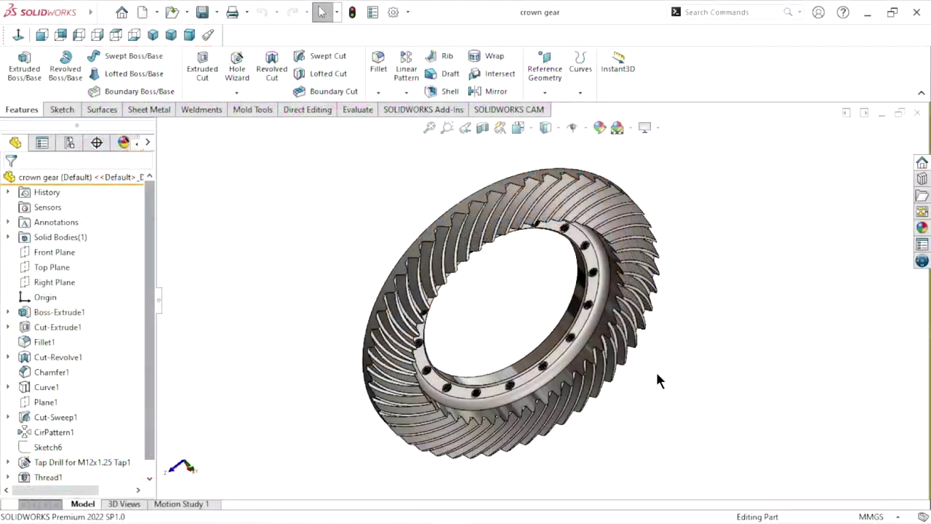
# - Orbit the finished crown gear to inspect it from several oblique angles
pyautogui.moveTo(656, 369)
pyautogui.mouseDown(button='middle')
pyautogui.moveTo(540, 322)
pyautogui.moveTo(421, 388)
pyautogui.moveTo(662, 309)
pyautogui.moveTo(659, 216)
pyautogui.moveTo(730, 265)
pyautogui.moveTo(755, 345)
pyautogui.moveTo(748, 416)
pyautogui.moveTo(639, 238)
pyautogui.moveTo(379, 316)
pyautogui.moveTo(343, 277)
pyautogui.moveTo(476, 276)
pyautogui.moveTo(499, 316)
pyautogui.moveTo(620, 376)
pyautogui.moveTo(580, 463)
pyautogui.moveTo(499, 301)
pyautogui.moveTo(495, 211)
pyautogui.moveTo(546, 233)
pyautogui.moveTo(534, 300)
pyautogui.moveTo(504, 305)
pyautogui.moveTo(466, 228)
pyautogui.mouseUp(button='middle')
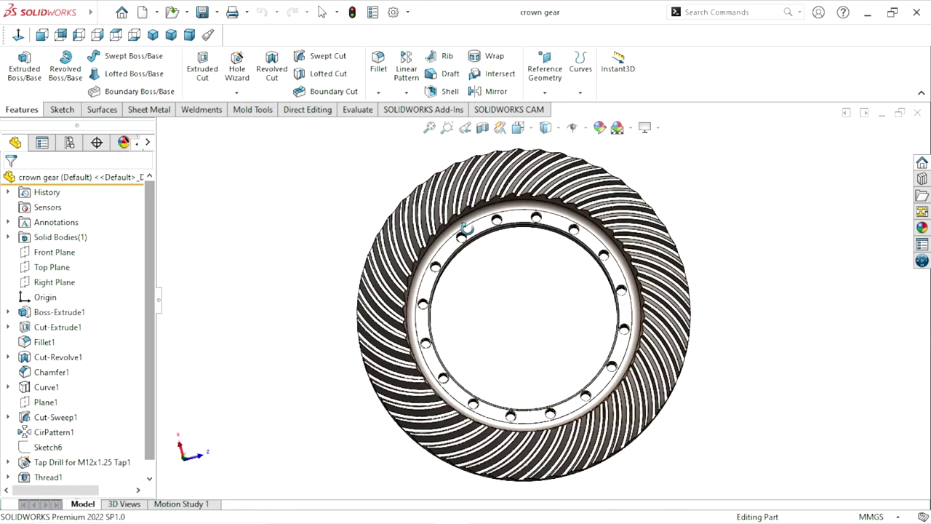
pyautogui.moveTo(502, 310)
pyautogui.mouseDown(button='middle')
pyautogui.moveTo(513, 374)
pyautogui.moveTo(526, 385)
pyautogui.mouseUp(button='middle')
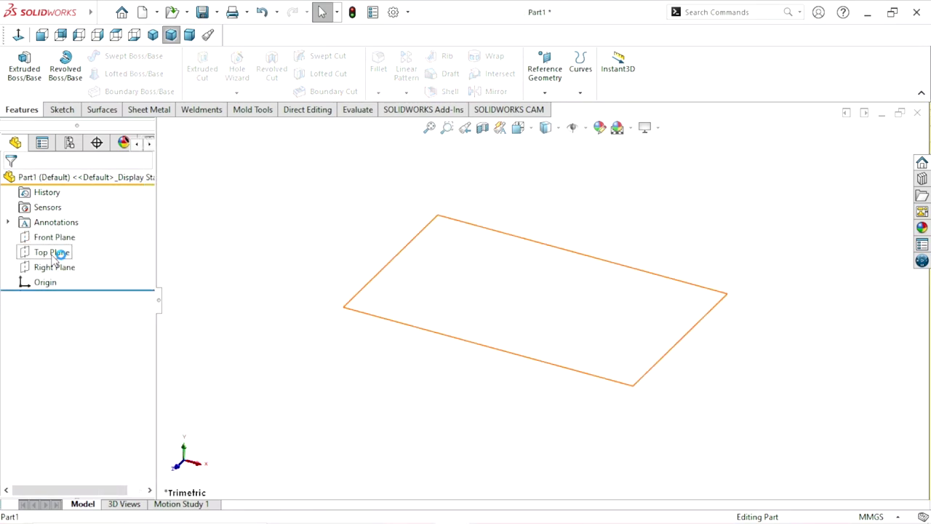
# - On the Top Plane, sketch a large outer circle and a smaller inner circle, both centred on the origin
pyautogui.click(53, 252)
pyautogui.click(64, 234)
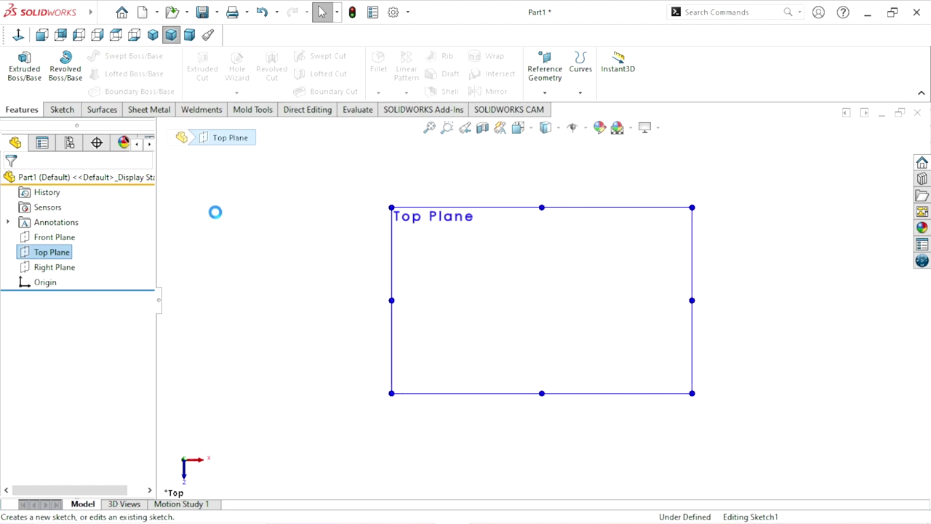
pyautogui.click(117, 57)
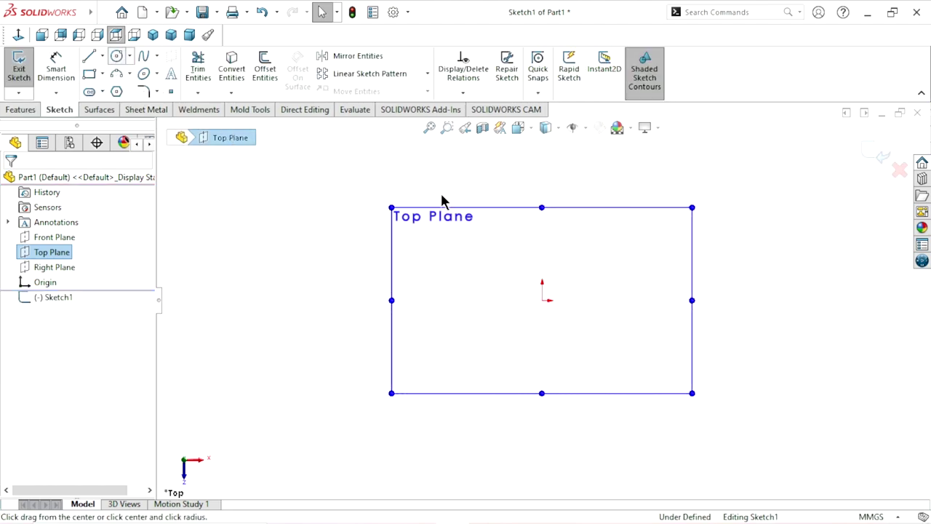
pyautogui.click(542, 300)
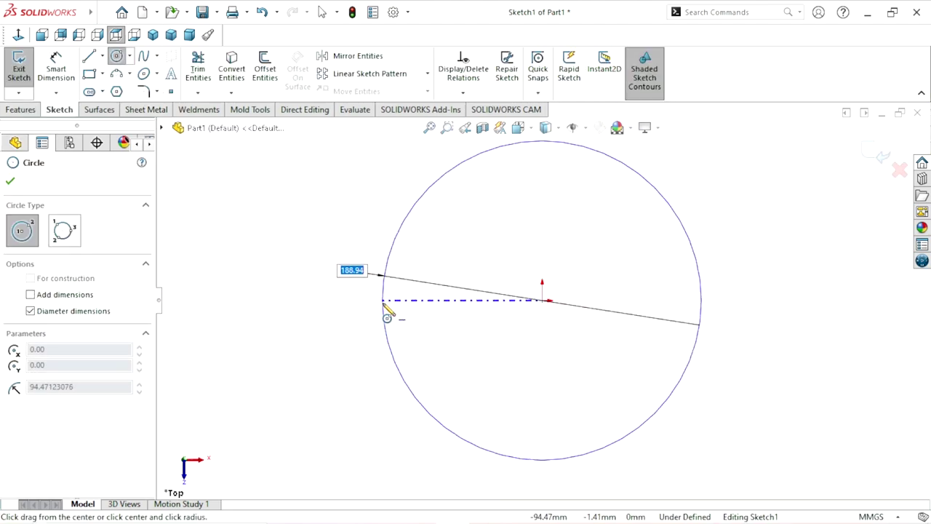
pyautogui.click(385, 315)
pyautogui.click(542, 300)
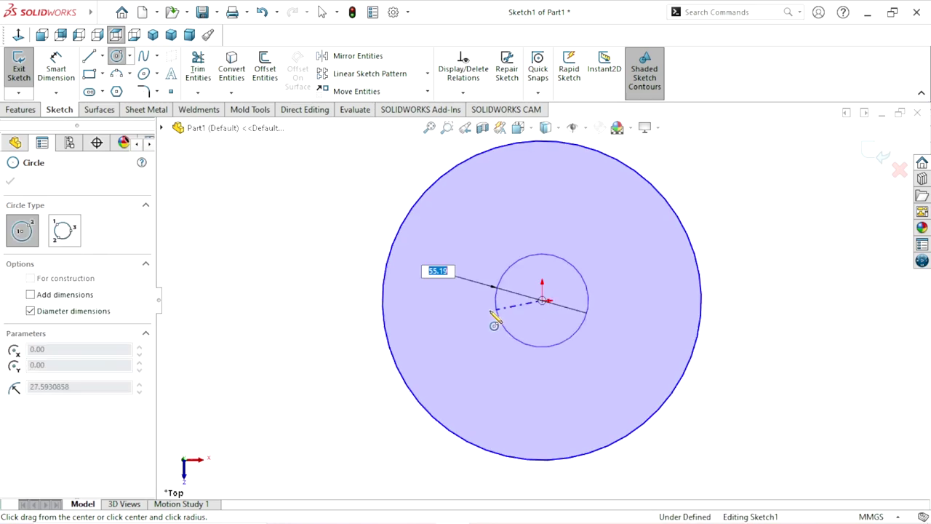
pyautogui.click(479, 311)
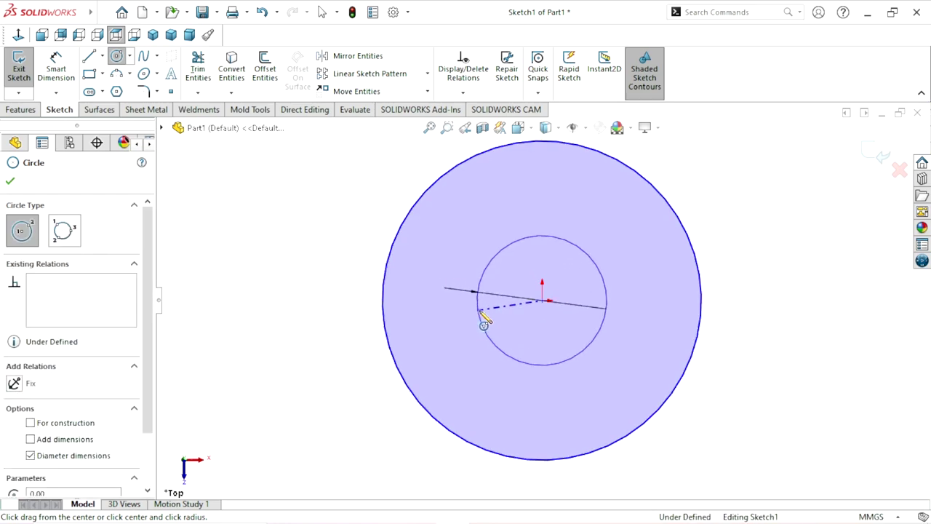
pyautogui.click(58, 71)
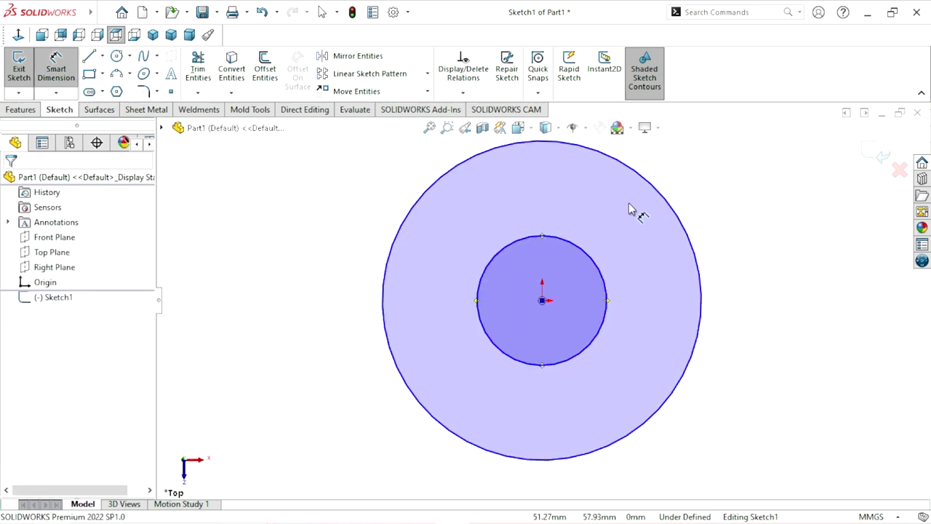
# - Dimension the outer circle at Ø365 mm and the inner circle at Ø205 mm
pyautogui.click(709, 310)
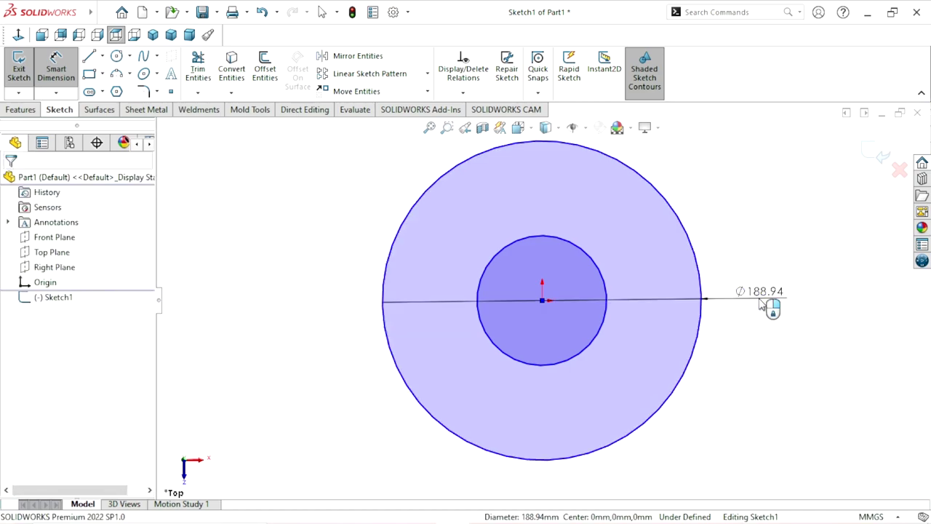
pyautogui.click(760, 306)
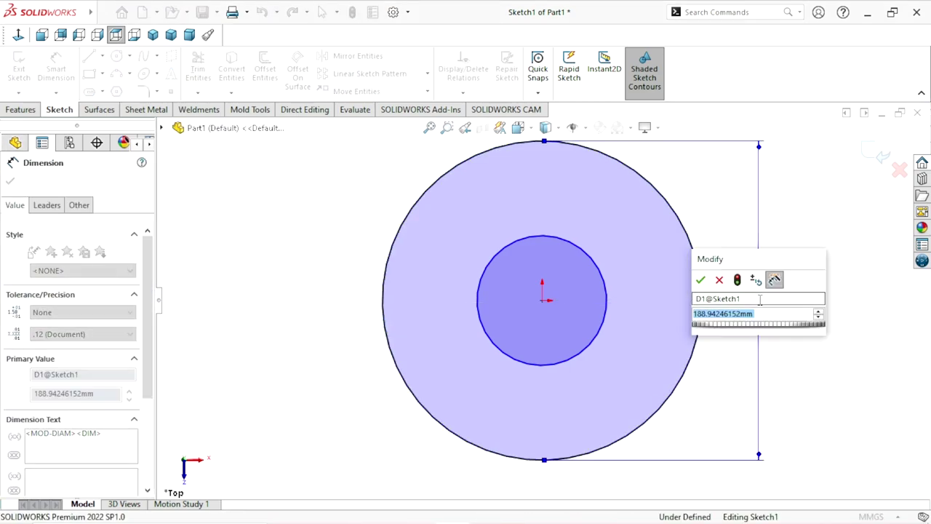
pyautogui.write('365')
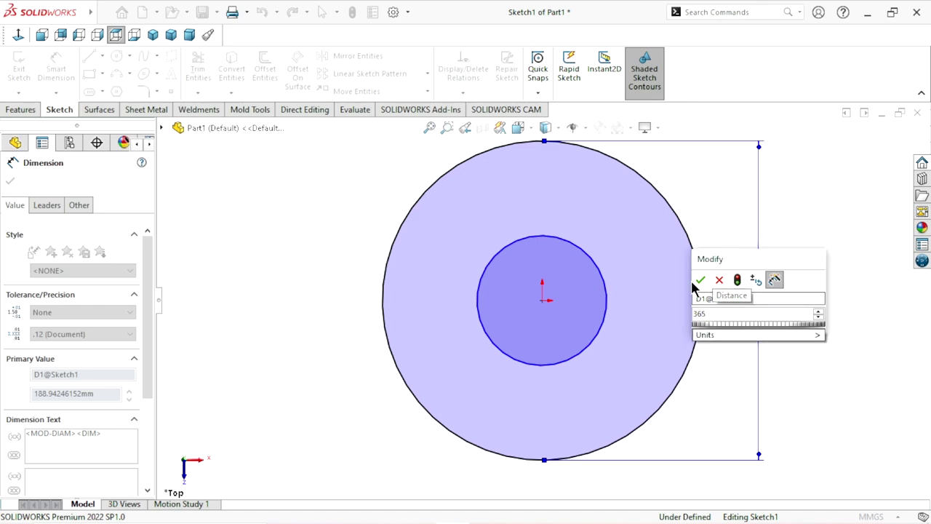
pyautogui.click(700, 280)
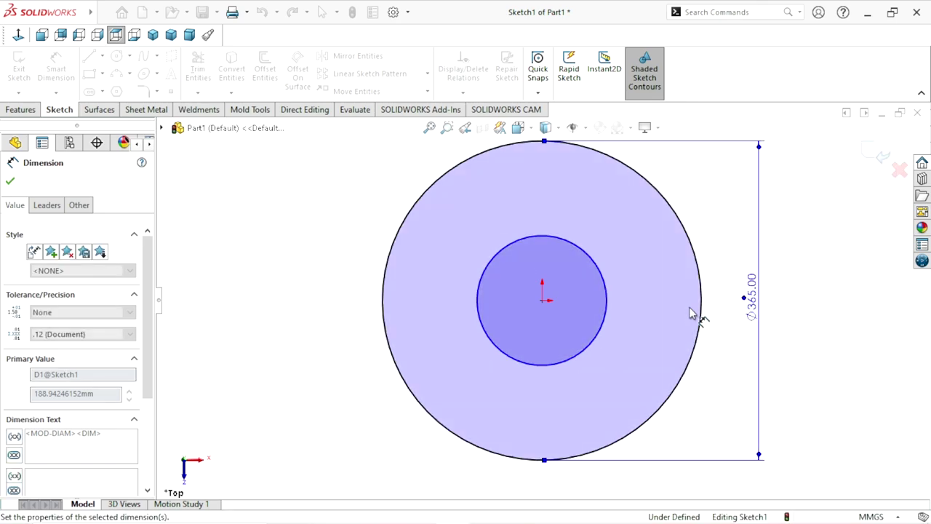
pyautogui.moveTo(618, 304)
pyautogui.mouseDown(button='right')
pyautogui.moveTo(717, 311)
pyautogui.moveTo(720, 302)
pyautogui.mouseUp(button='right')
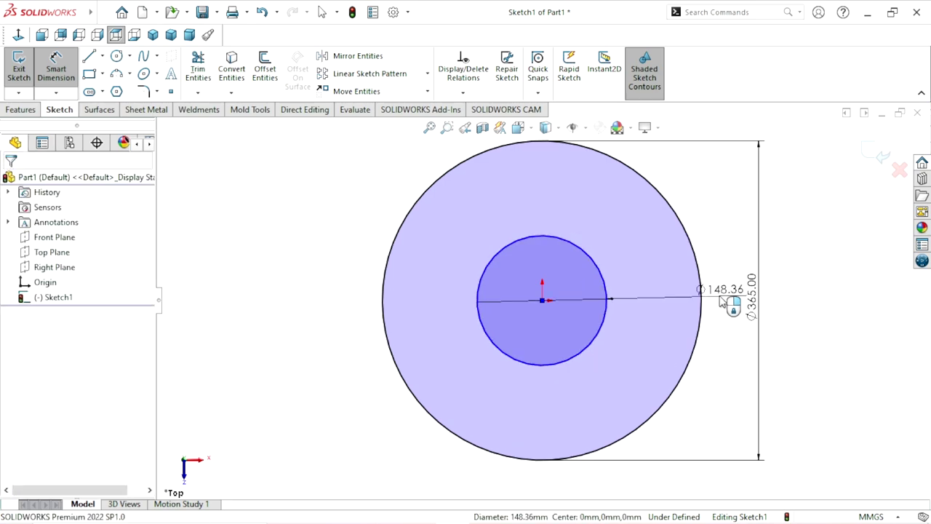
pyautogui.click(721, 302)
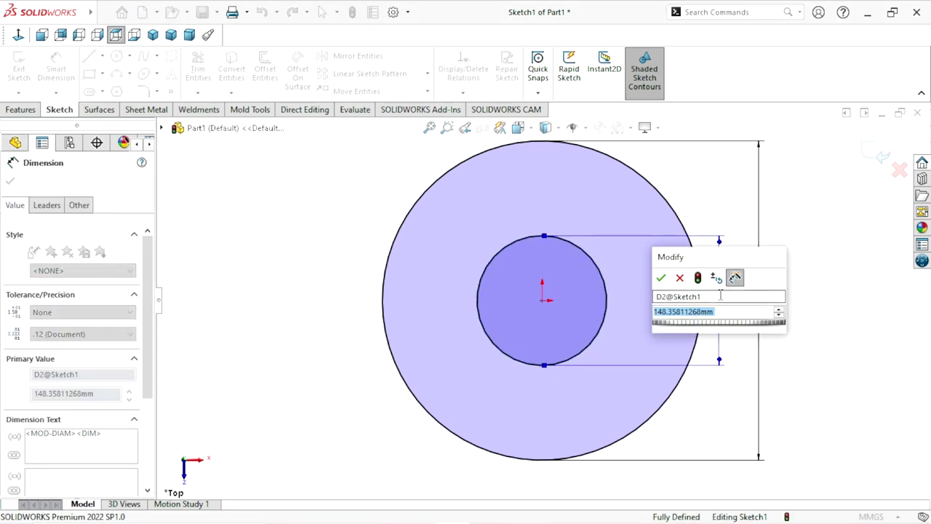
pyautogui.write('205')
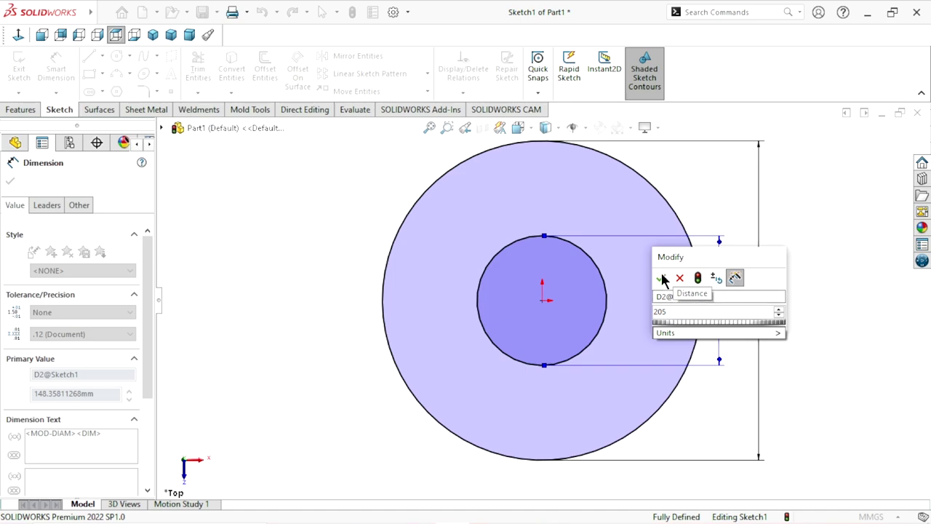
pyautogui.click(662, 278)
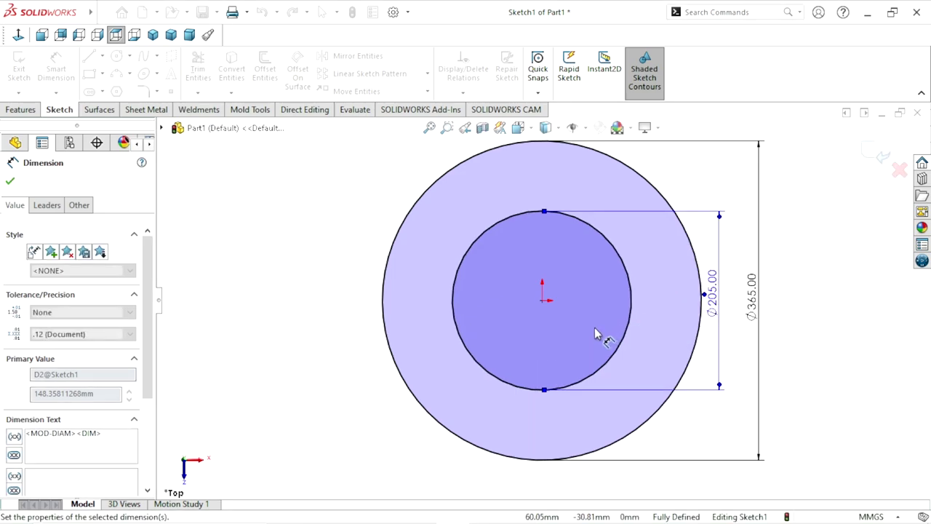
# - Move the Ø205 dimension to a clearer spot, fit the sketch in view, and exit the sketch
pyautogui.press('f')
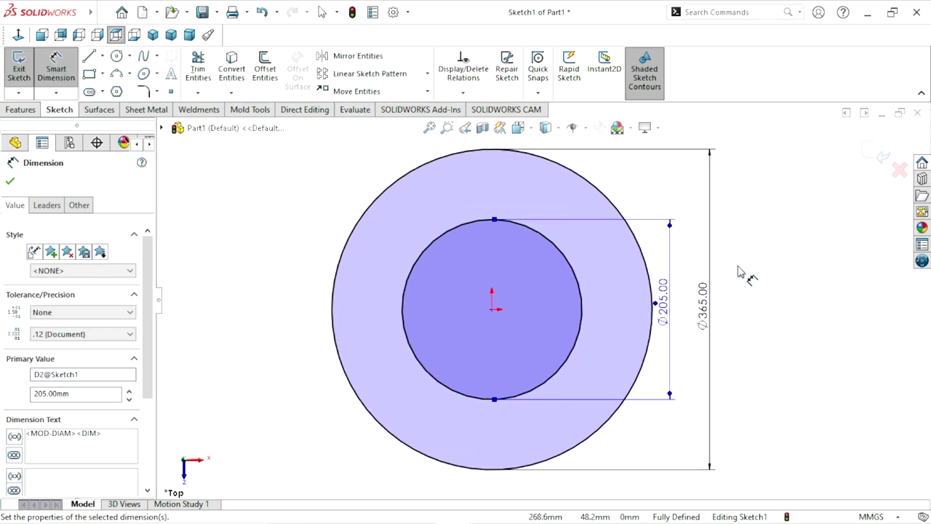
pyautogui.moveTo(667, 313); pyautogui.dragTo(741, 337)
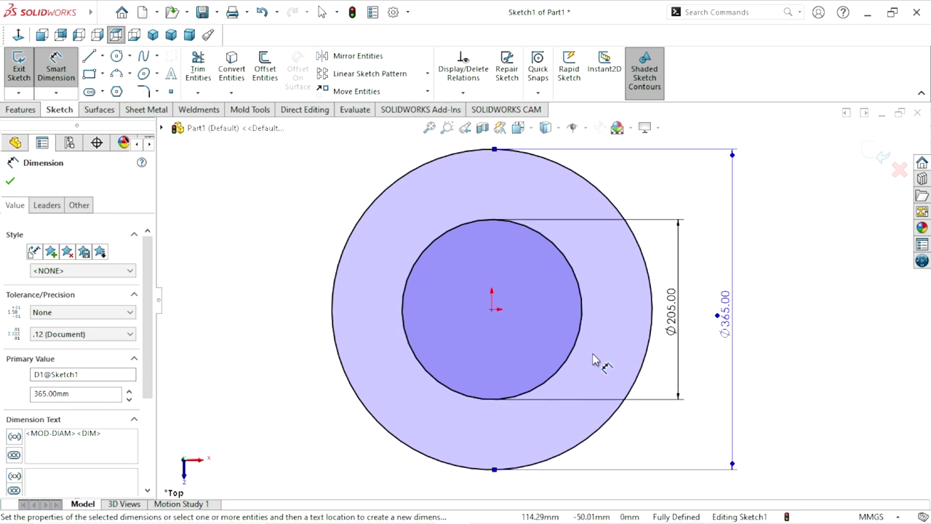
pyautogui.press('f')
pyautogui.scroll(-1, 493, 297)
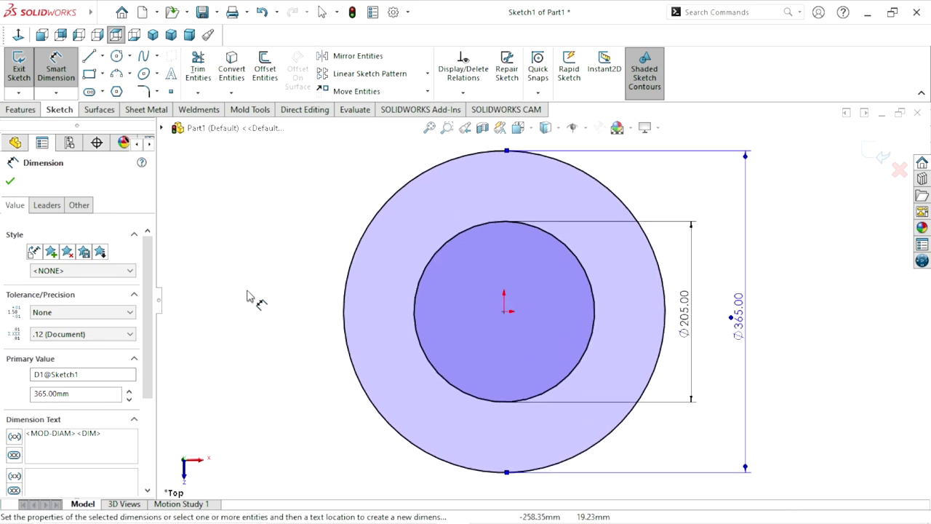
pyautogui.click(9, 182)
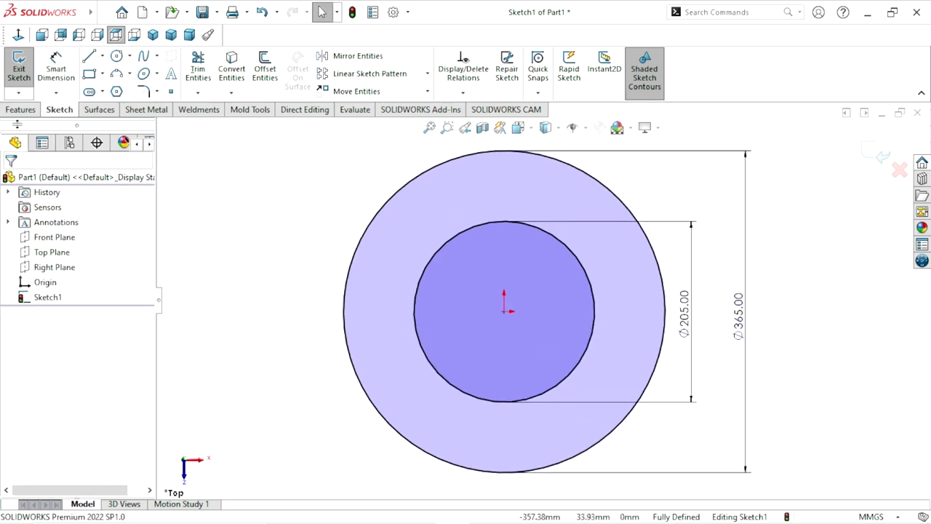
pyautogui.click(22, 110)
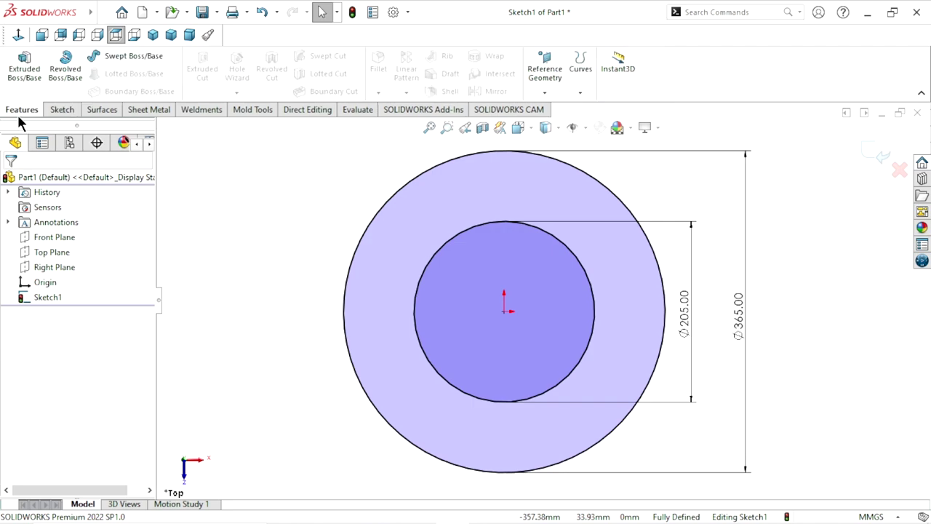
# - Extrude the ring sketch 52 mm blind, reversed to go downward
pyautogui.click(24, 69)
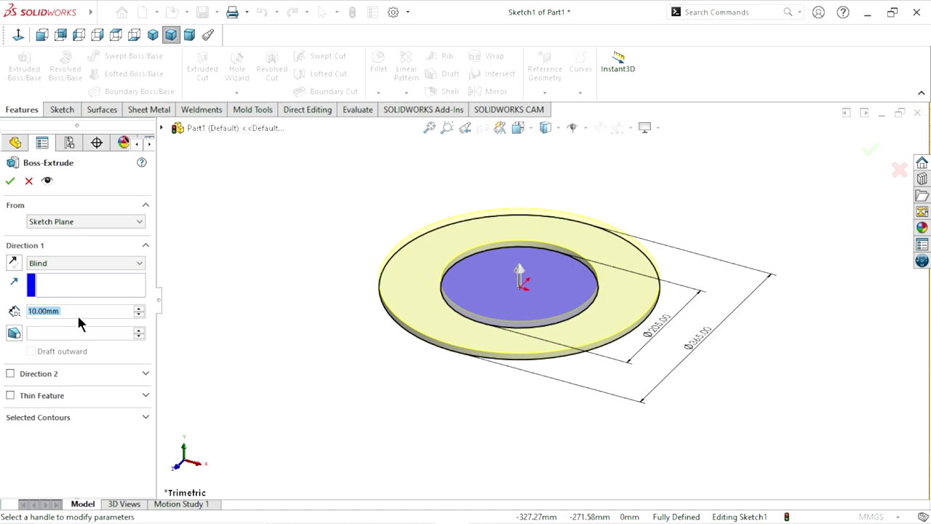
pyautogui.moveTo(79, 313); pyautogui.dragTo(24, 310)
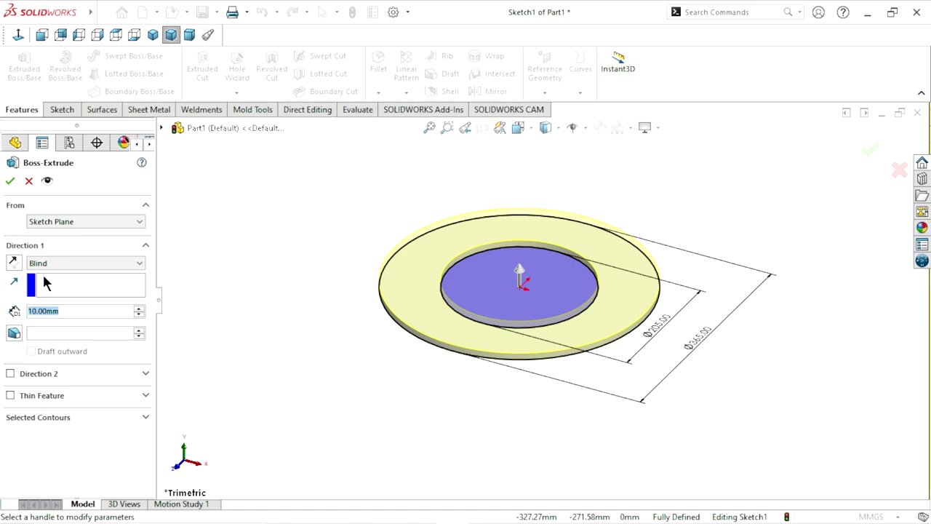
pyautogui.write('52')
pyautogui.press('Return')
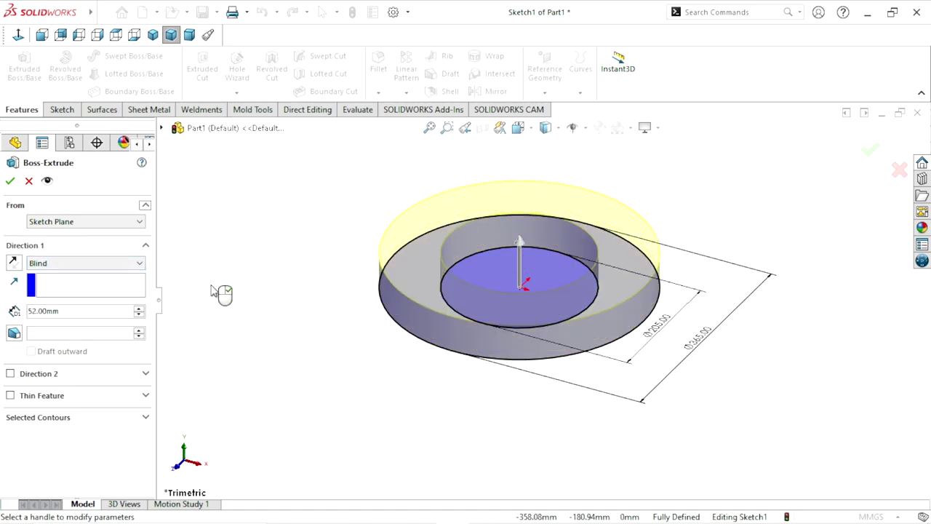
pyautogui.click(16, 265)
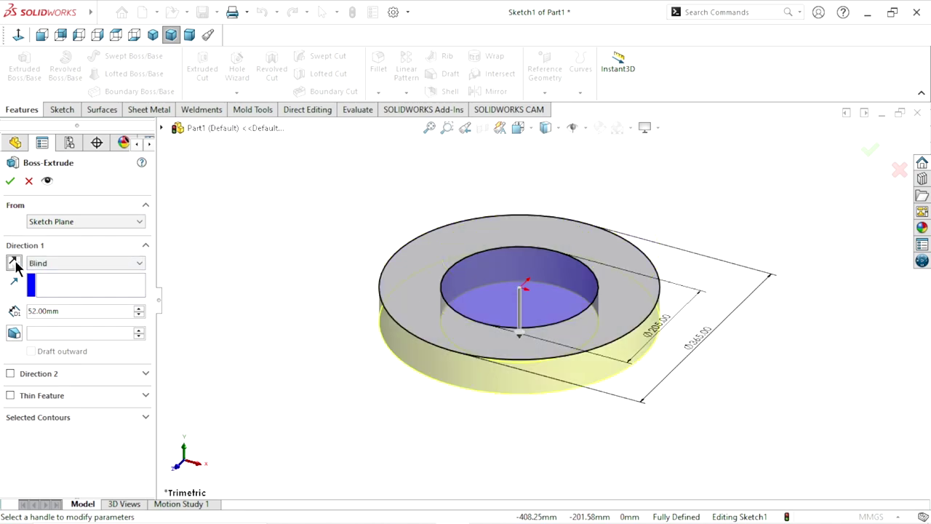
pyautogui.click(10, 182)
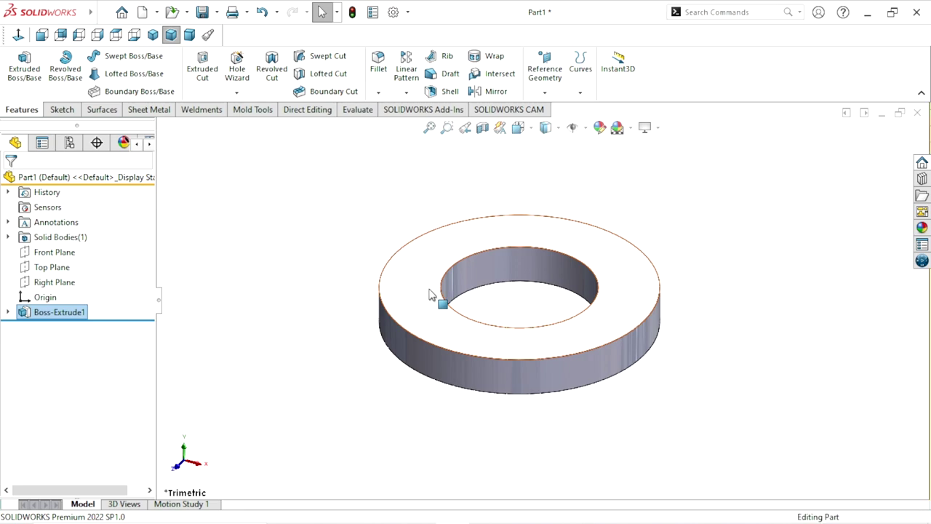
# - Start a sketch on the ring's top face and draw an origin-centred circle between its edges
pyautogui.click(429, 289)
pyautogui.click(489, 251)
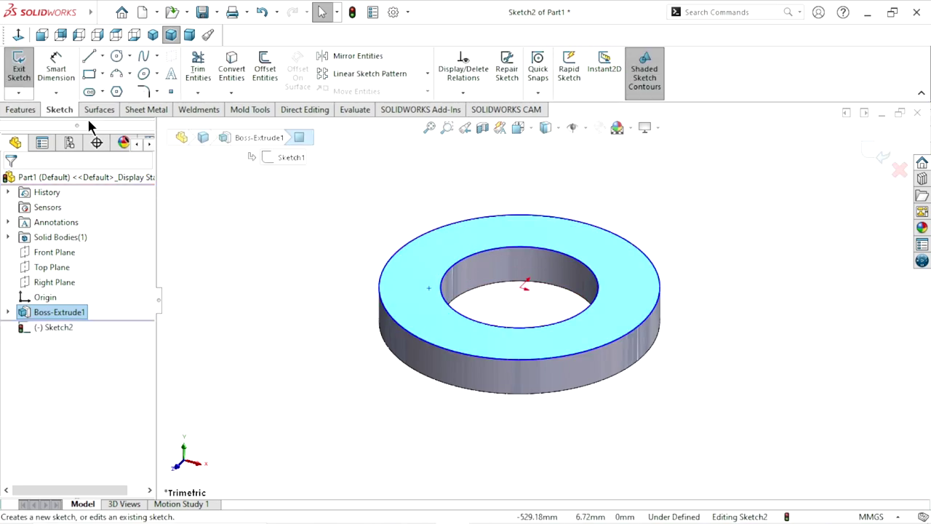
pyautogui.click(18, 34)
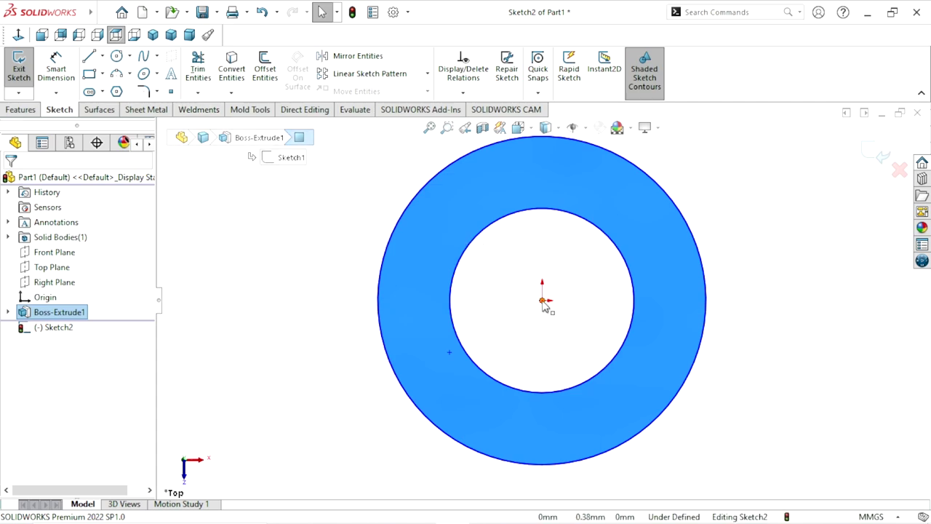
pyautogui.click(117, 56)
pyautogui.click(542, 299)
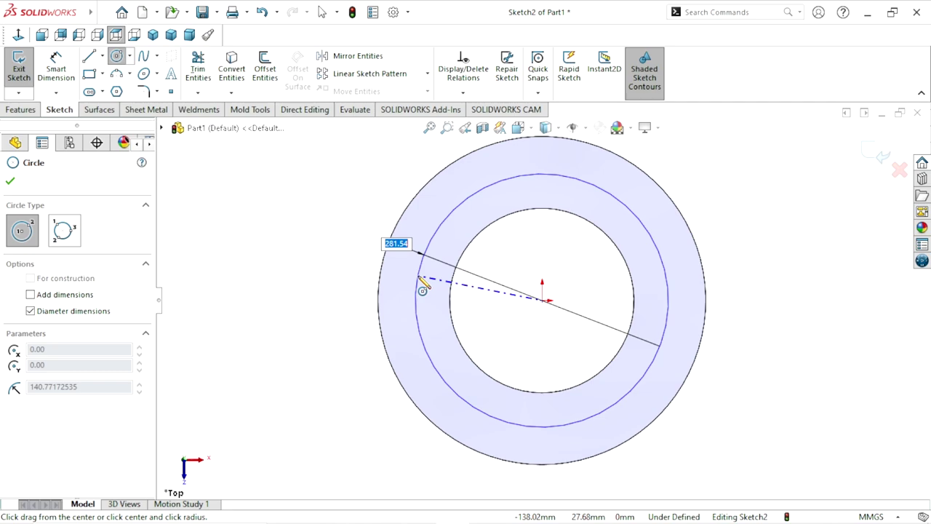
pyautogui.click(419, 281)
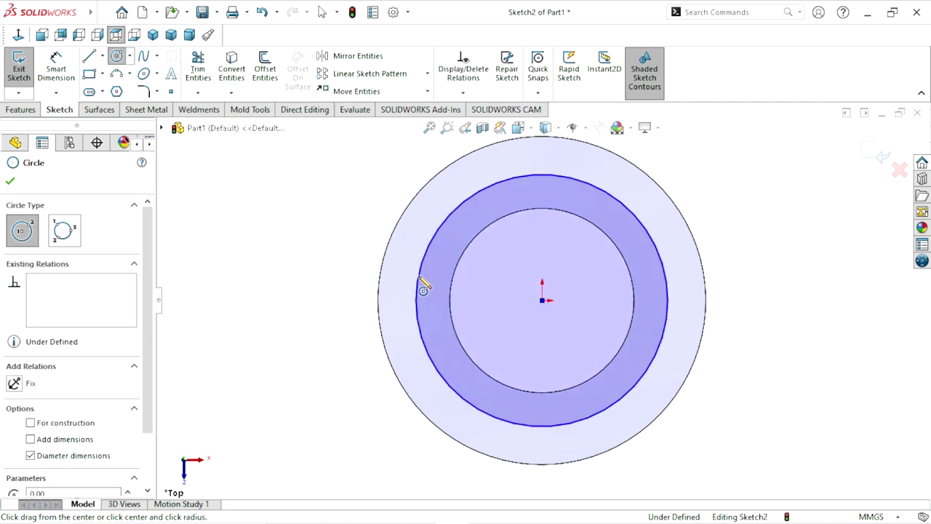
# - Dimension the middle circle at Ø265 mm
pyautogui.click(66, 74)
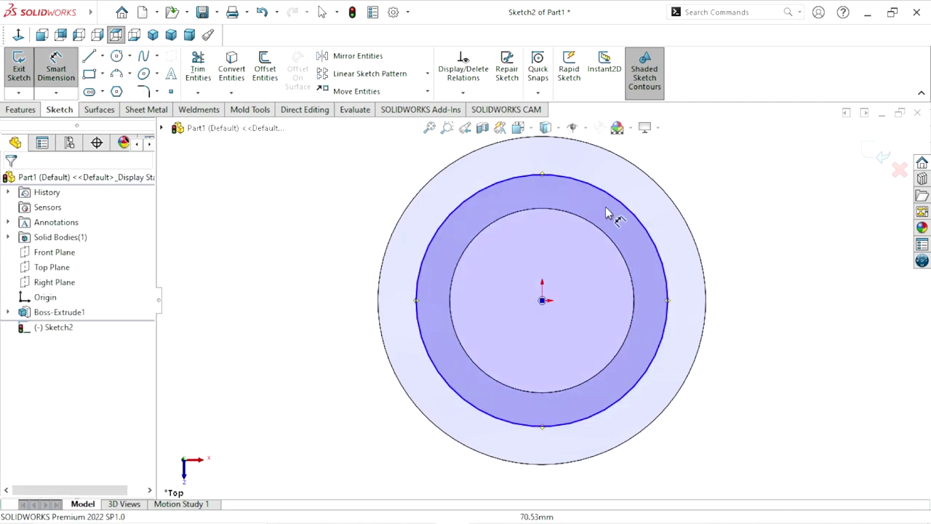
pyautogui.click(668, 301)
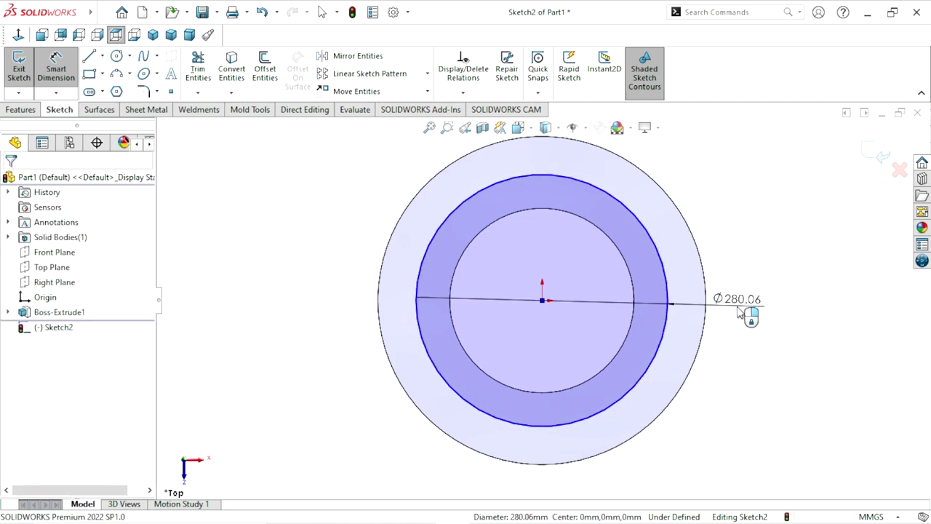
pyautogui.click(742, 306)
pyautogui.write('26')
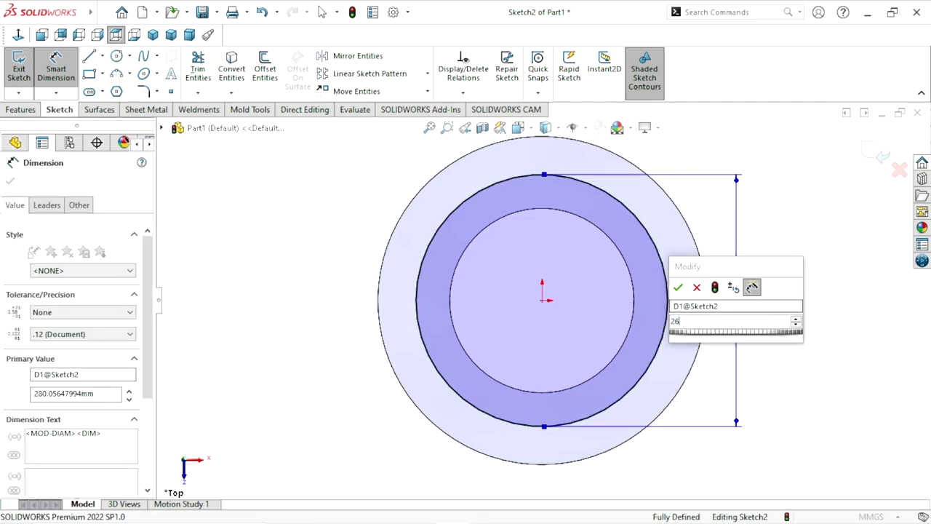
pyautogui.write('5')
pyautogui.press('Return')
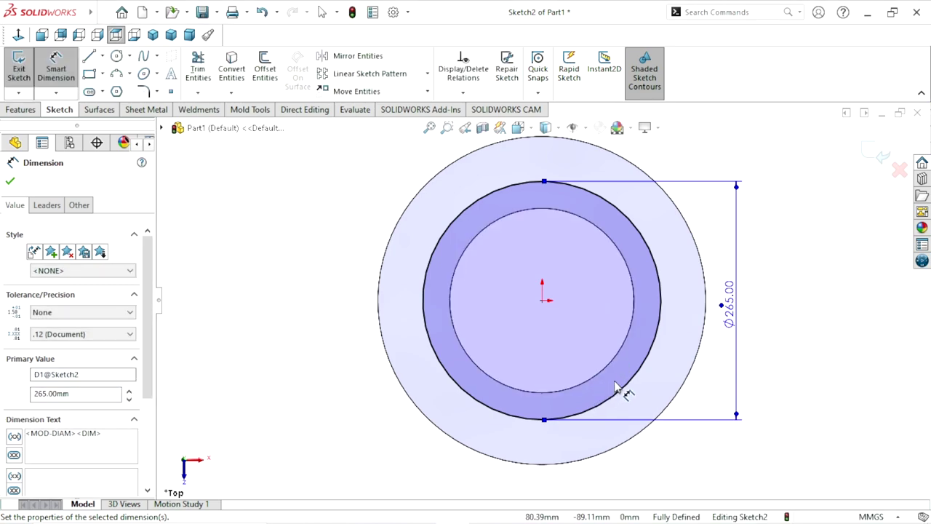
pyautogui.click(20, 111)
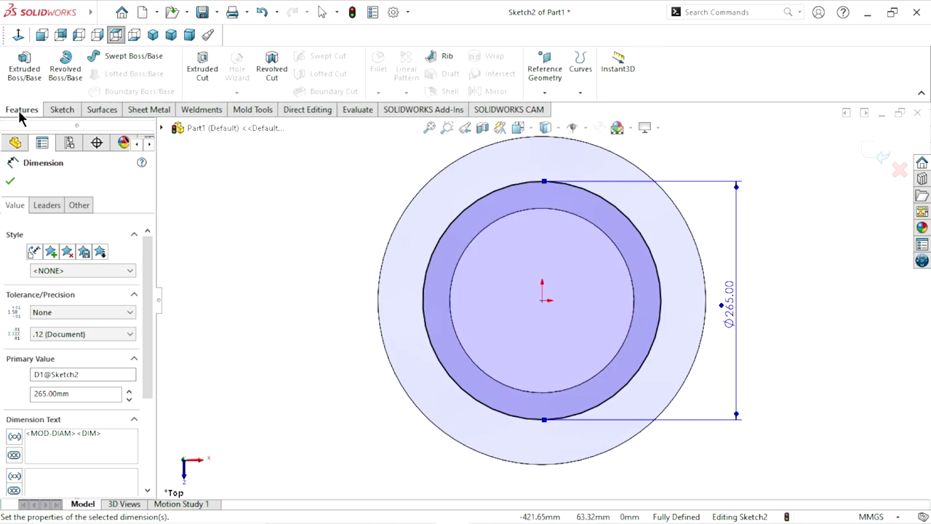
# - Cut inside the Ø265 mm circle 31 mm deep with a blind Extruded Cut
pyautogui.click(200, 73)
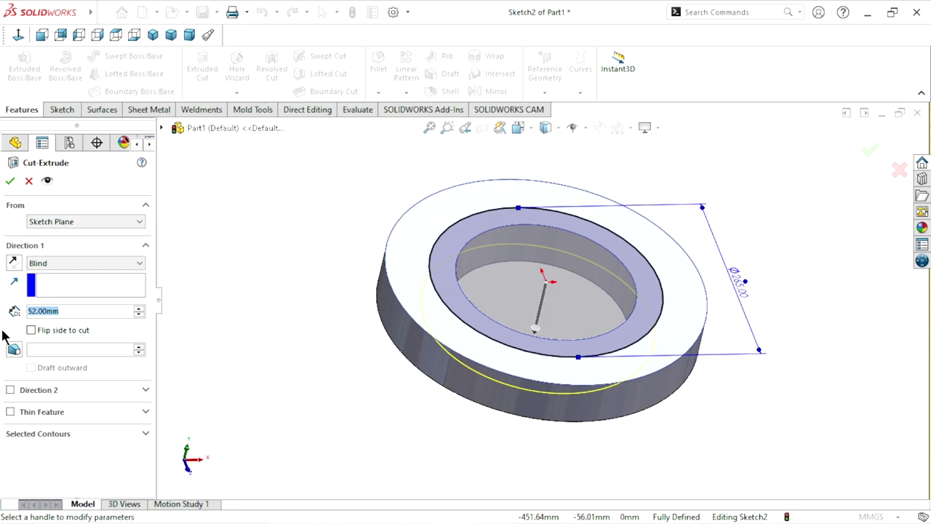
pyautogui.write('3')
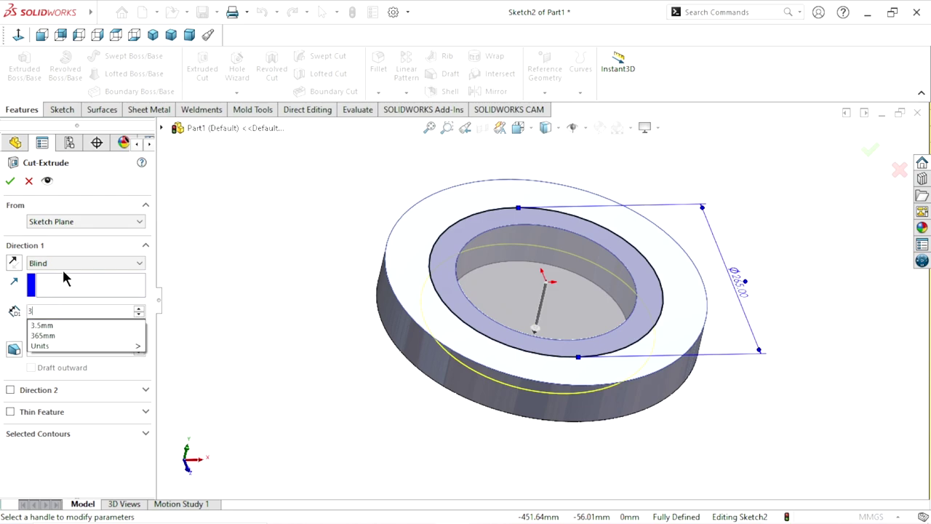
pyautogui.write('1')
pyautogui.press('Return')
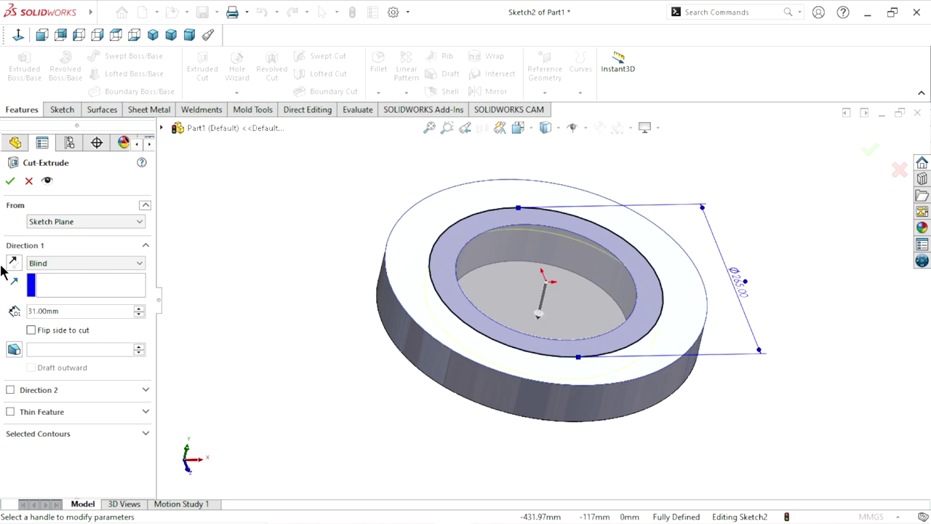
pyautogui.click(7, 182)
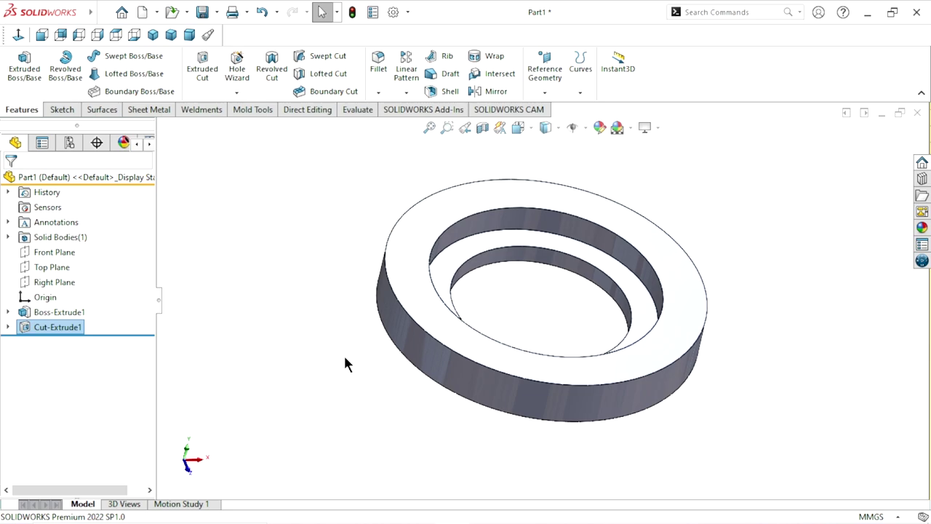
# - Reopen Cut-Extrude1 for editing and add a 10° draft to the cut
pyautogui.moveTo(345, 364)
pyautogui.mouseDown(button='middle')
pyautogui.moveTo(544, 318)
pyautogui.moveTo(607, 284)
pyautogui.moveTo(730, 255)
pyautogui.mouseUp(button='middle')
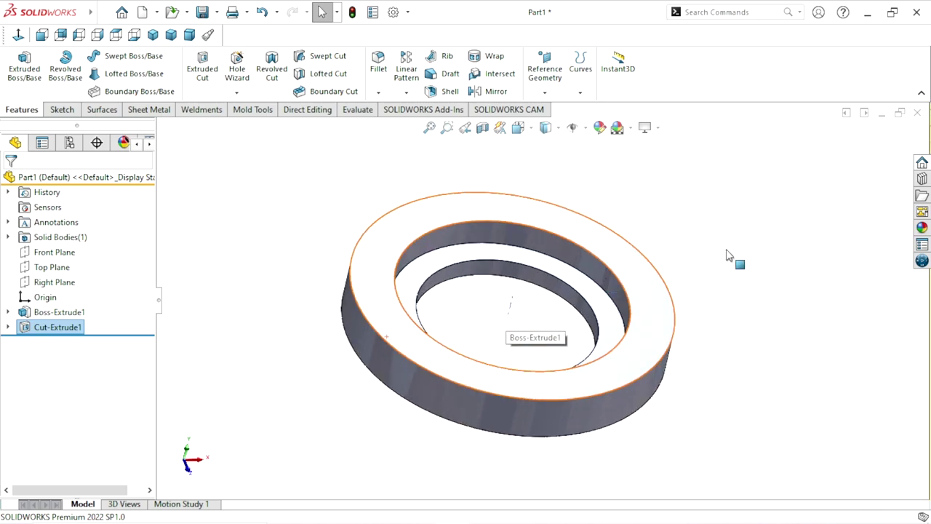
pyautogui.click(63, 326)
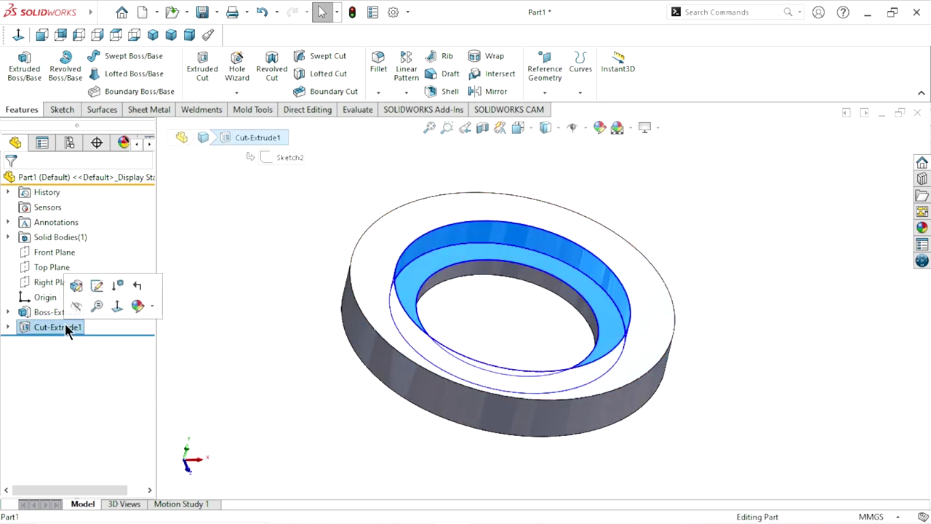
pyautogui.click(97, 286)
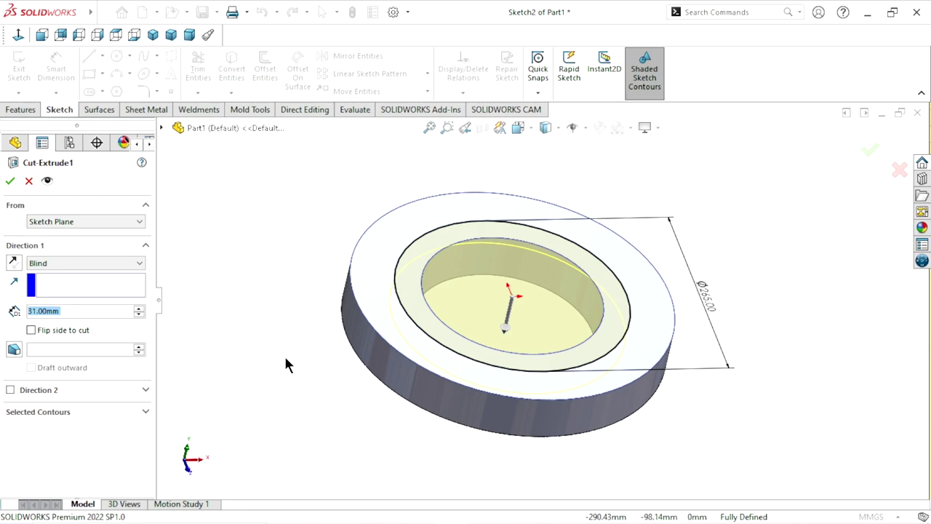
pyautogui.click(15, 350)
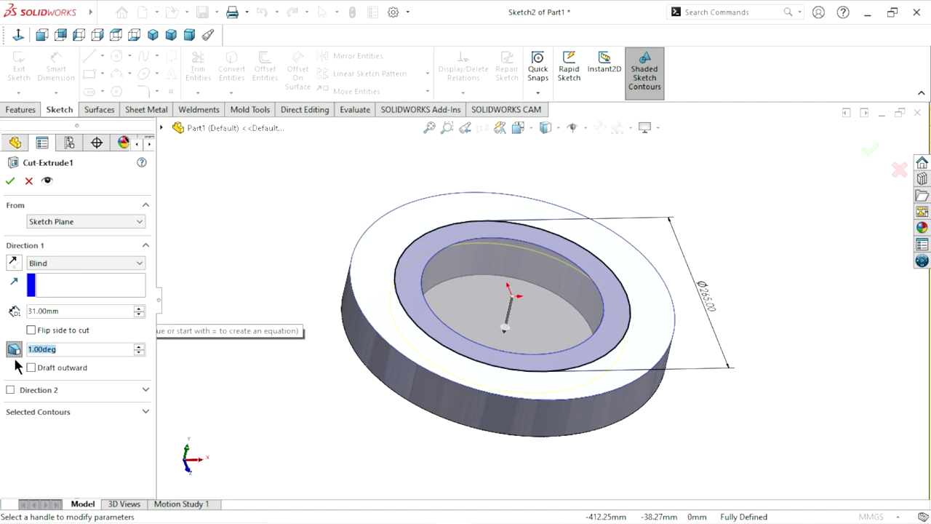
pyautogui.write('10')
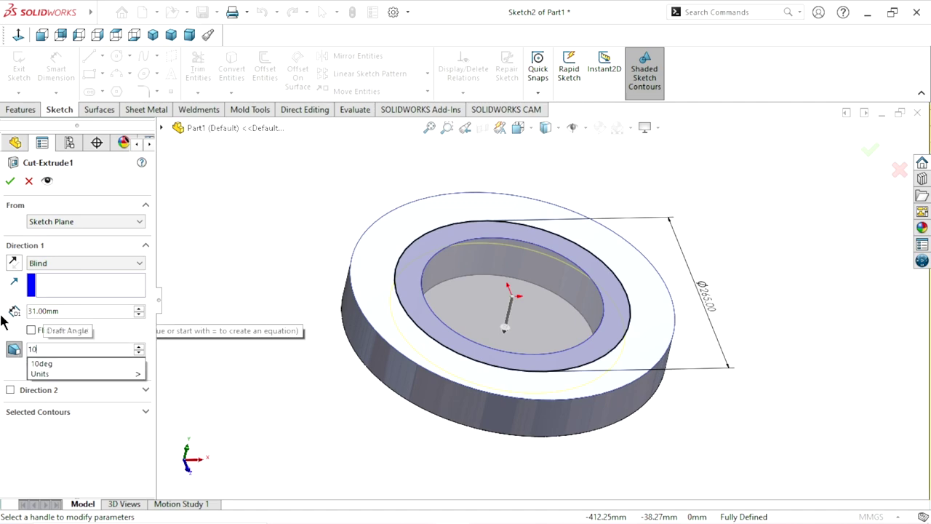
pyautogui.scroll(-2, 500, 412)
pyautogui.press('Return')
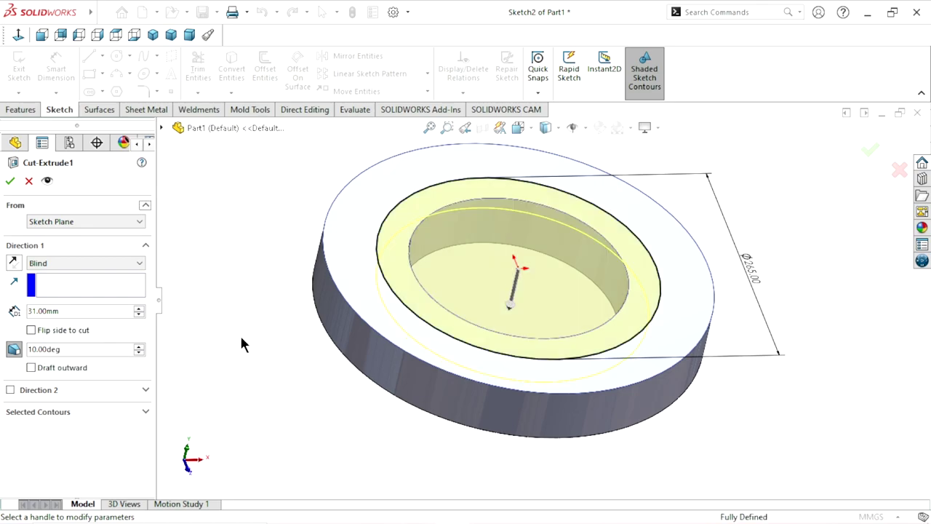
# - Test the Flip side to cut and draft outward options, keep the inner cut, and accept the edit
pyautogui.moveTo(307, 357)
pyautogui.mouseDown(button='middle')
pyautogui.moveTo(282, 274)
pyautogui.moveTo(281, 297)
pyautogui.mouseUp(button='middle')
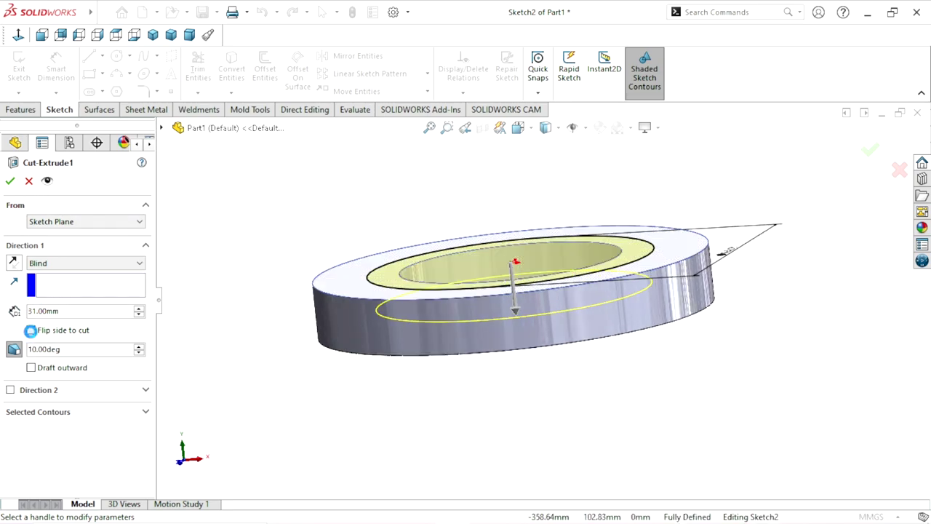
pyautogui.click(31, 331)
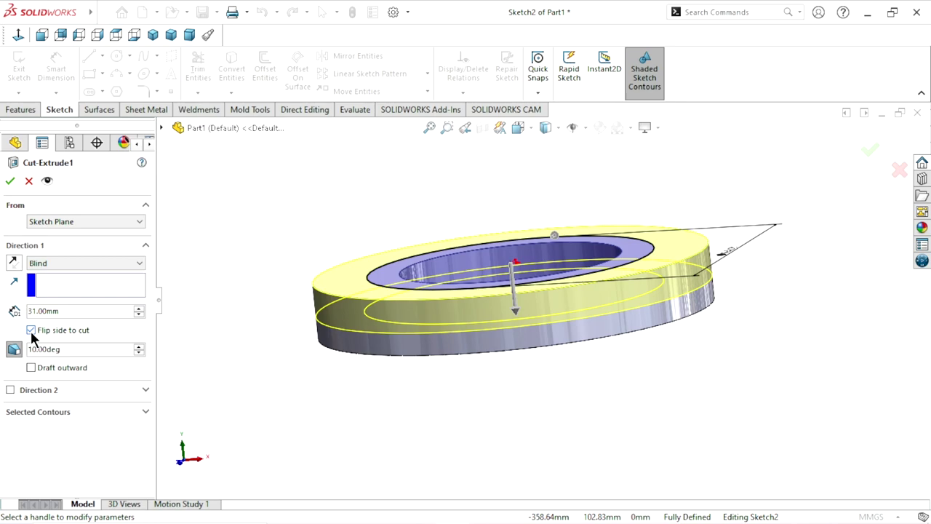
pyautogui.click(31, 331)
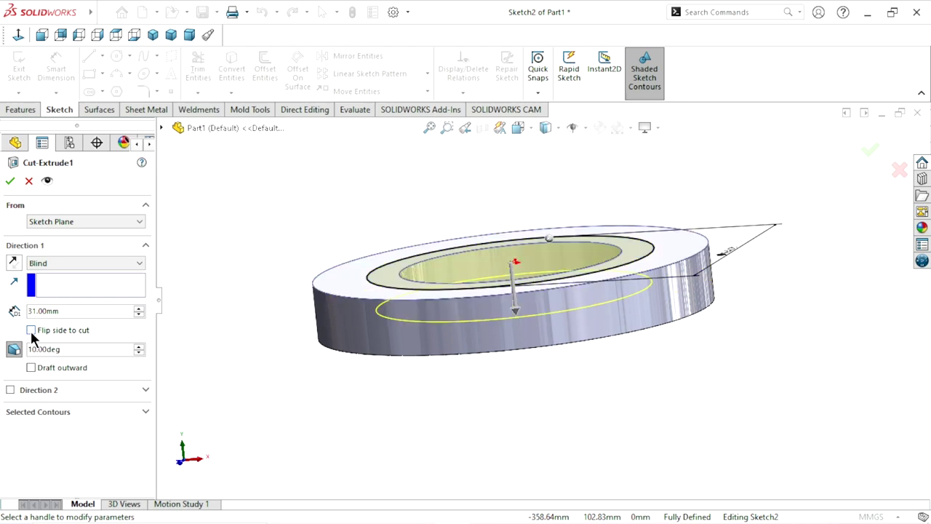
pyautogui.click(31, 368)
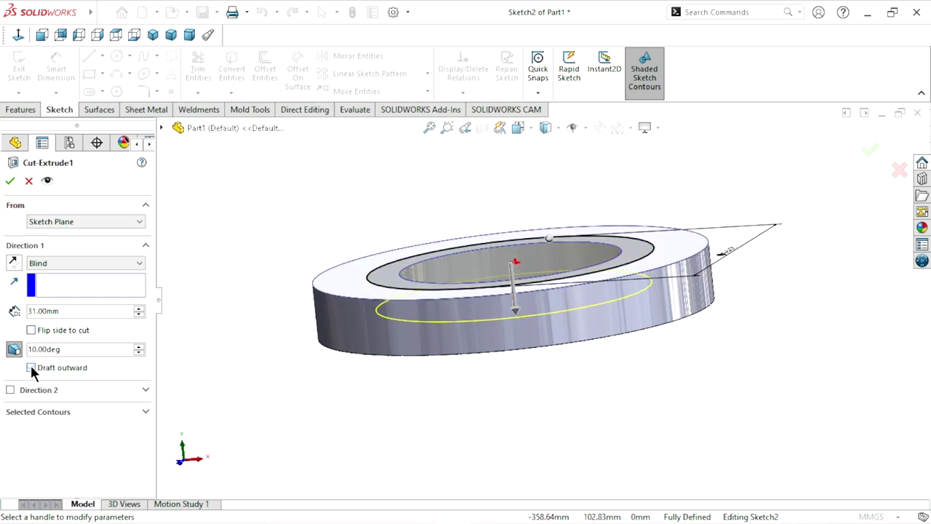
pyautogui.click(10, 182)
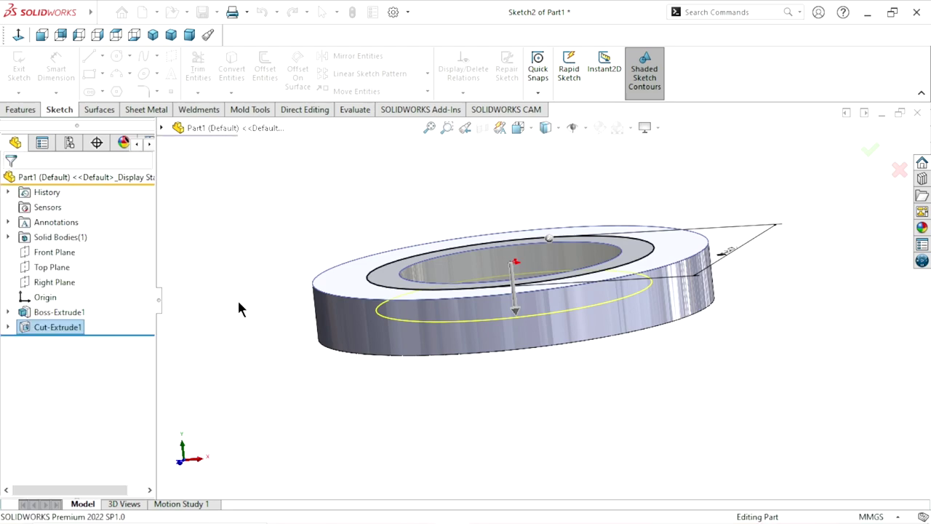
pyautogui.moveTo(430, 357); pyautogui.dragTo(507, 395, button='middle')
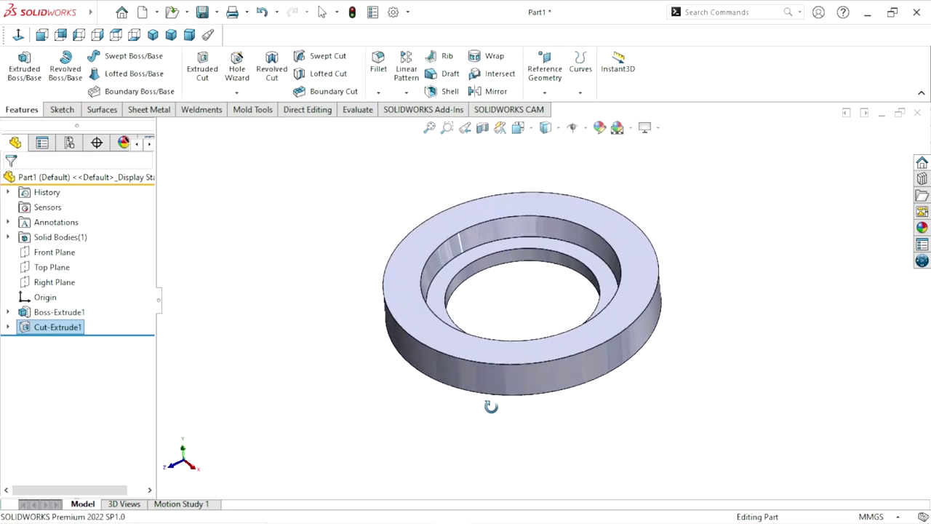
pyautogui.press('f')
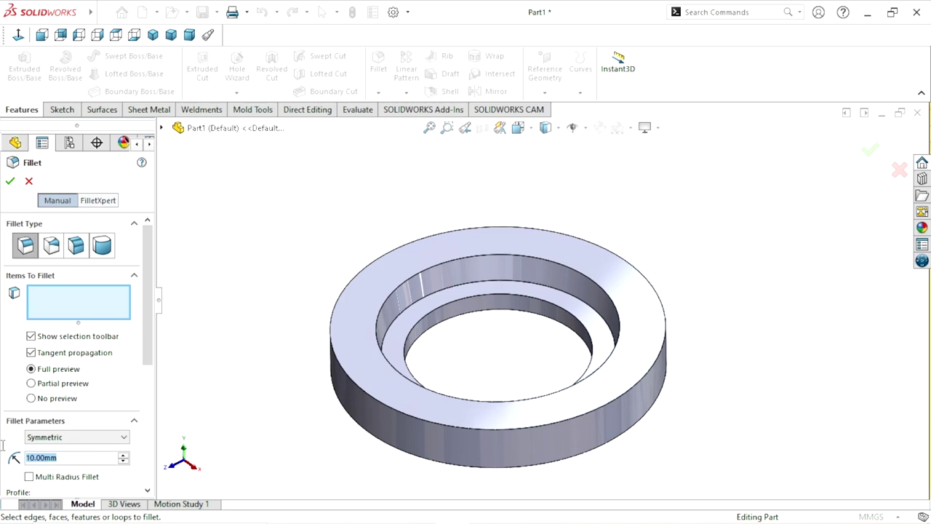
# - Fillet the recess's inner circular edge with a 10 mm radius
pyautogui.click(496, 285)
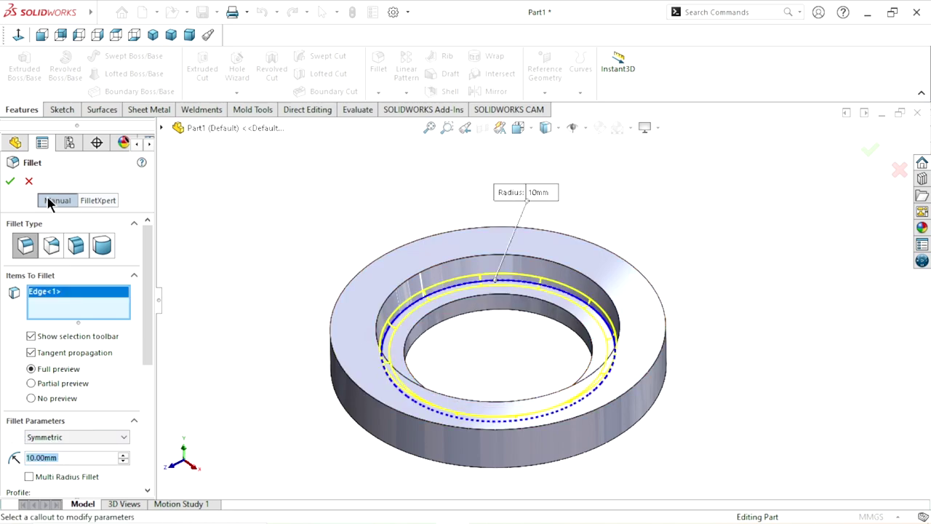
pyautogui.click(10, 181)
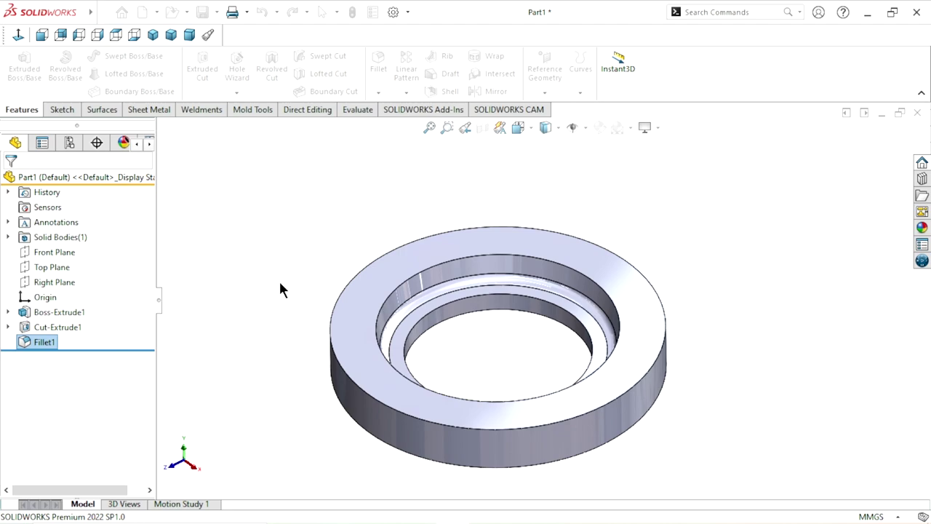
pyautogui.scroll(3, 485, 366)
pyautogui.scroll(-1, 488, 357)
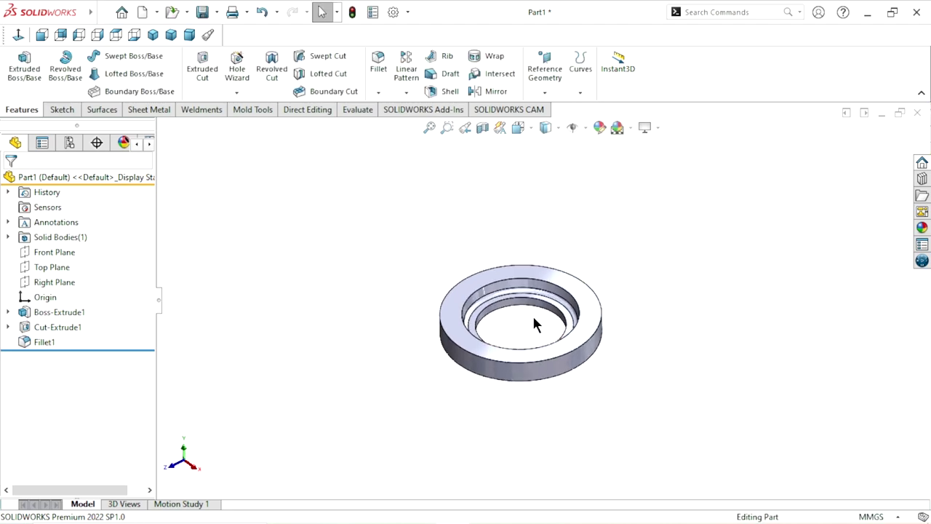
# - Open a sketch on the Front Plane and set the display style to Hidden Lines Visible
pyautogui.click(38, 252)
pyautogui.click(50, 227)
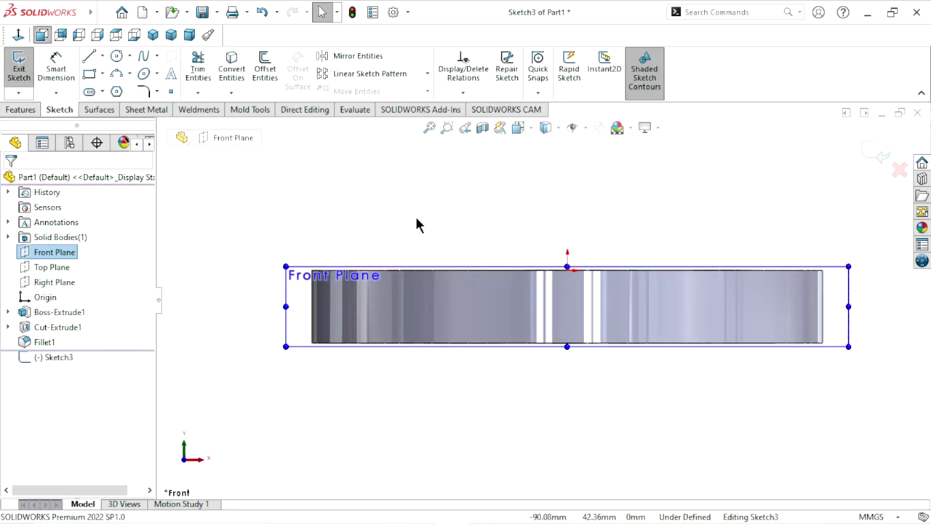
pyautogui.press('Escape')
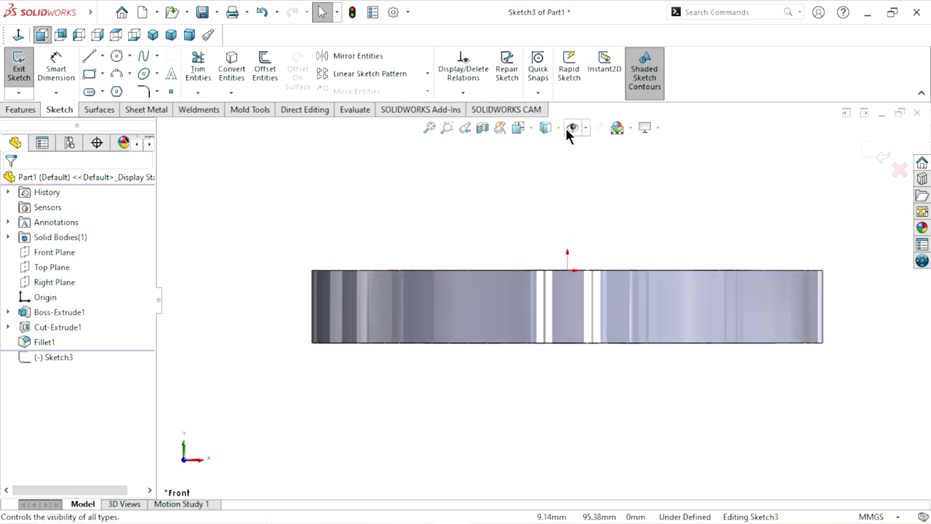
pyautogui.click(557, 127)
pyautogui.click(545, 206)
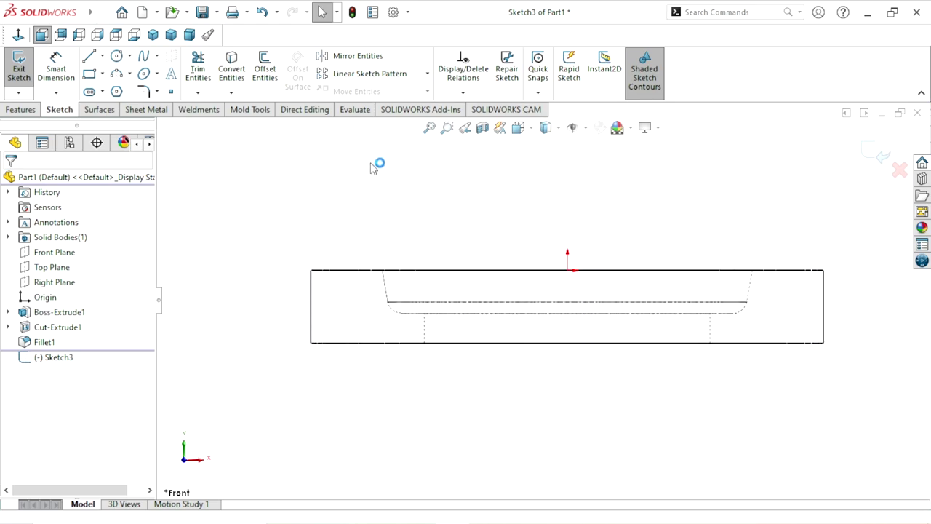
# - Draw a sloped line from the ring's left edge to its top edge
pyautogui.press('l')
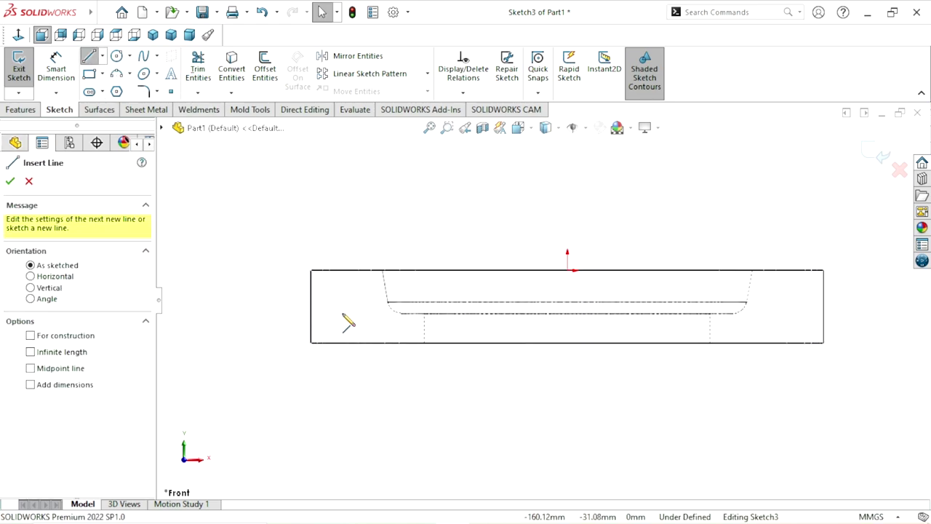
pyautogui.click(312, 311)
pyautogui.click(384, 285)
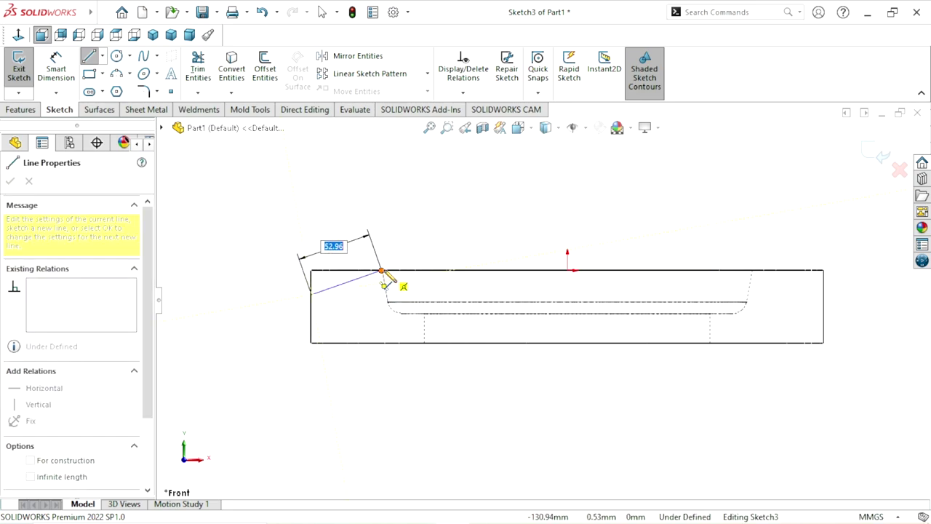
pyautogui.click(381, 271)
pyautogui.rightClick(416, 247)
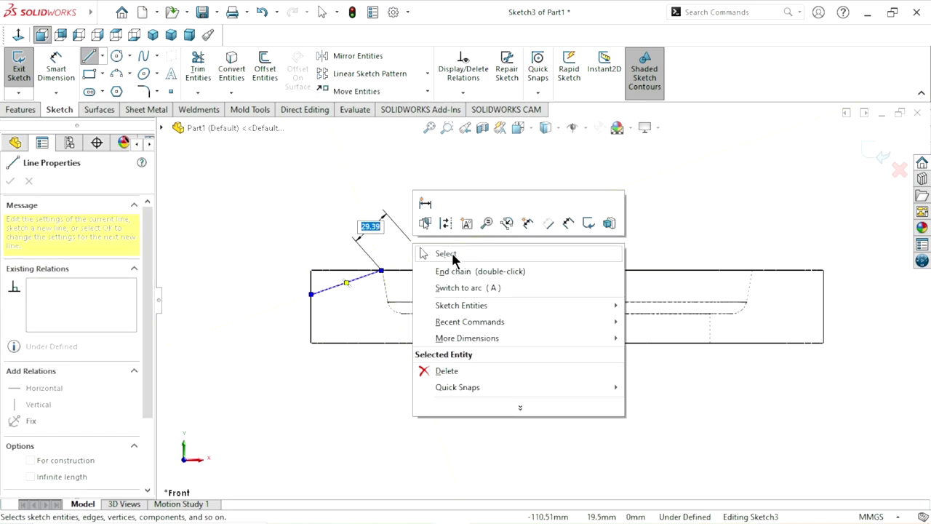
pyautogui.click(446, 253)
pyautogui.scroll(-2, 372, 301)
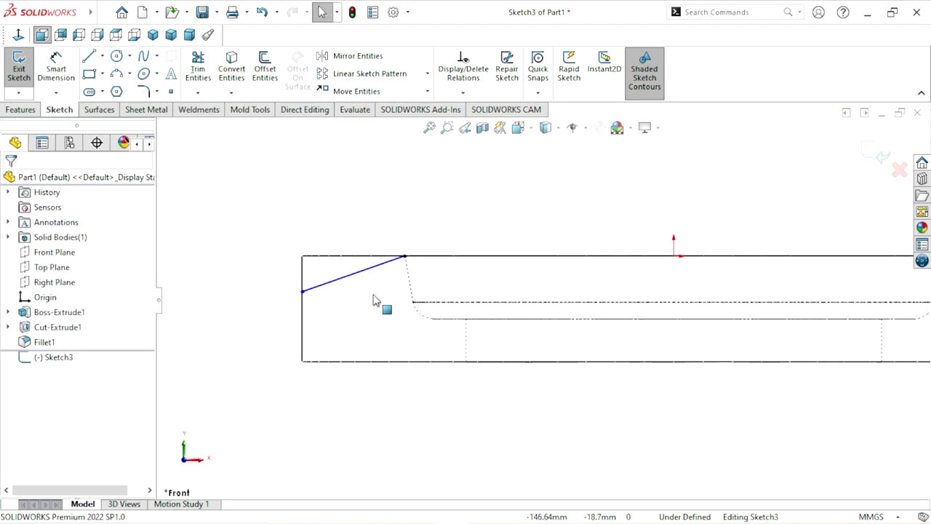
# - Dimension the sloped line at 10° from the bottom edge
pyautogui.click(56, 69)
pyautogui.click(342, 362)
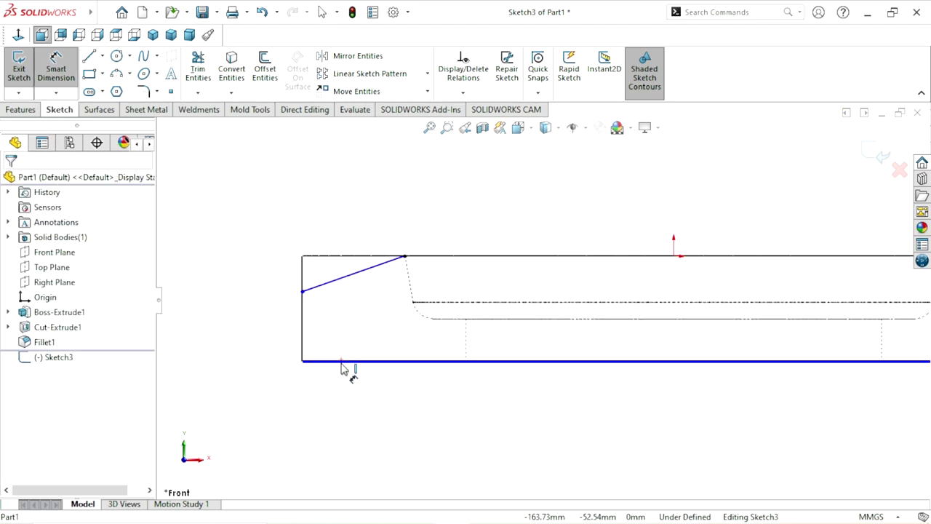
pyautogui.click(357, 280)
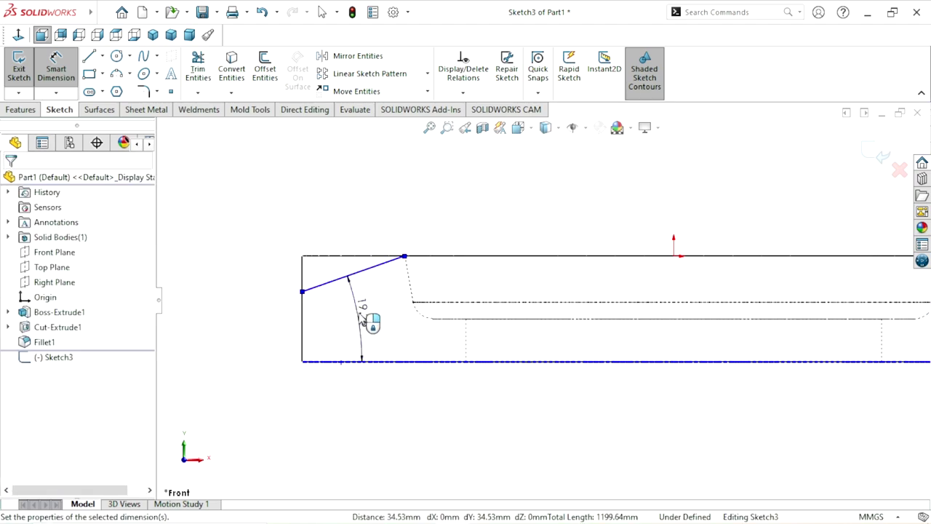
pyautogui.click(365, 319)
pyautogui.write('10')
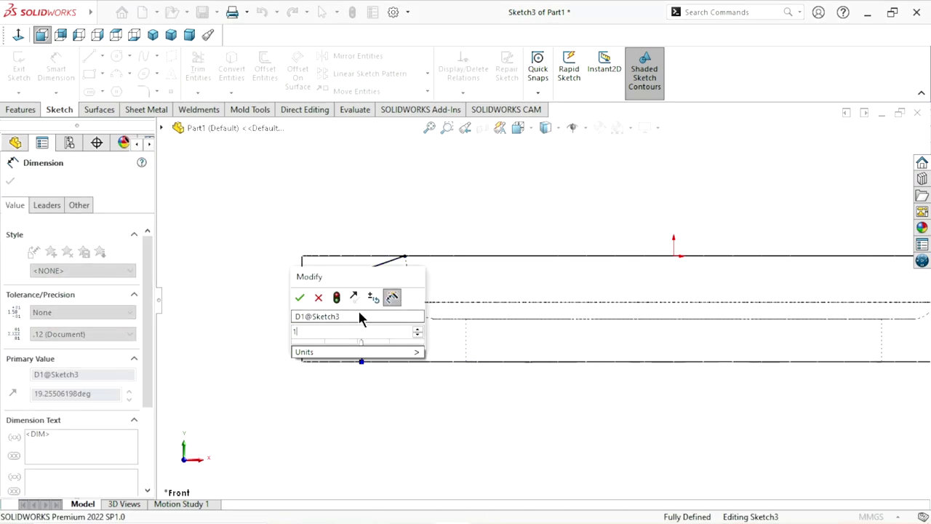
pyautogui.click(305, 298)
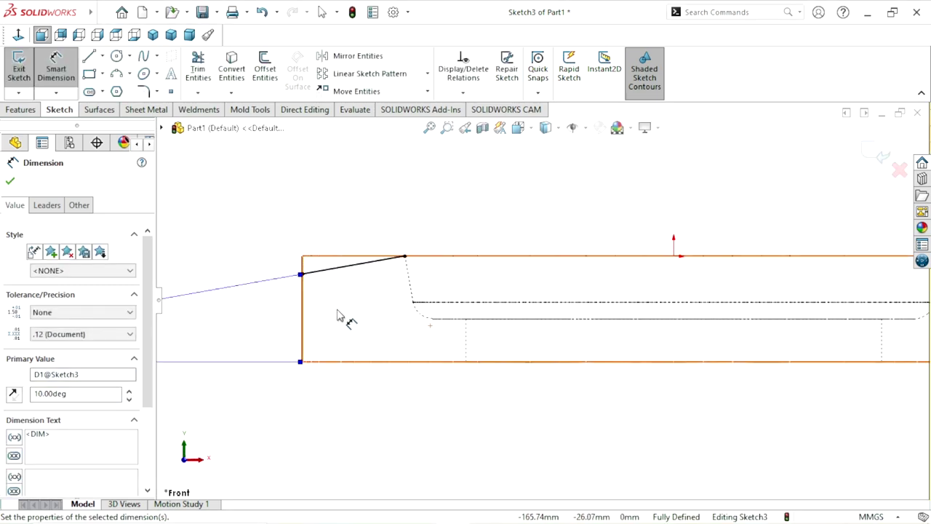
pyautogui.scroll(2, 535, 300)
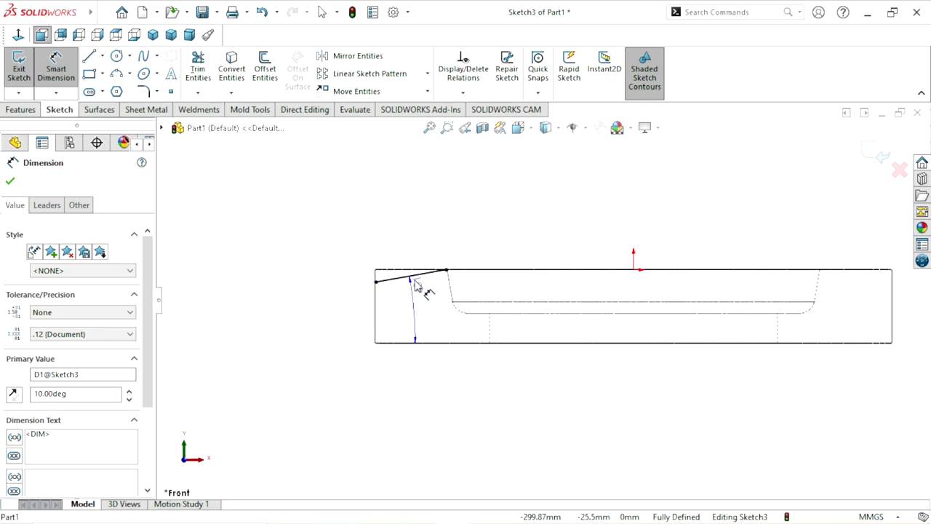
pyautogui.click(502, 276)
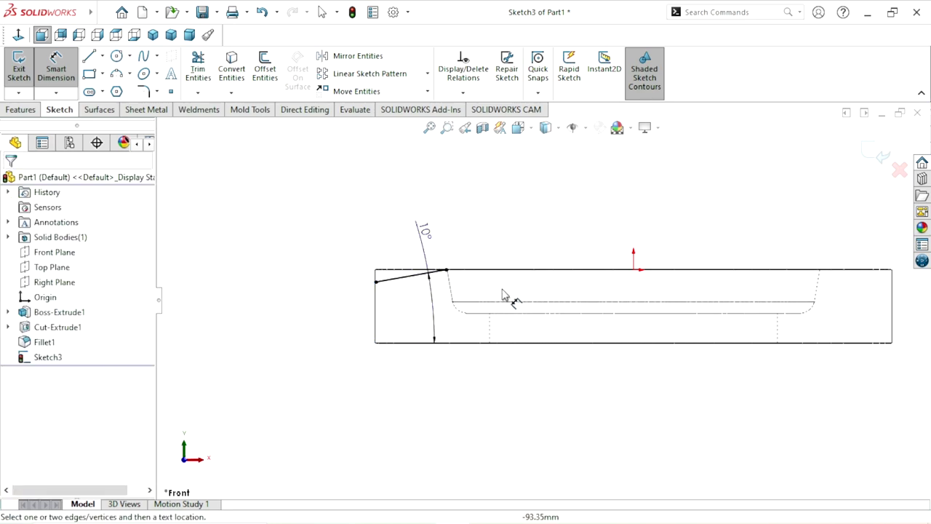
pyautogui.scroll(-1, 498, 307)
pyautogui.scroll(-1, 466, 331)
pyautogui.scroll(-1, 430, 355)
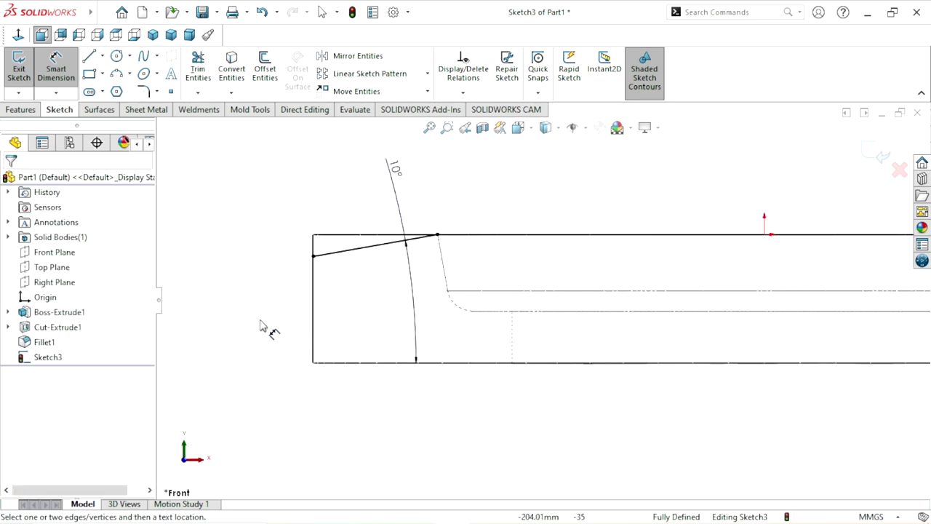
pyautogui.click(115, 75)
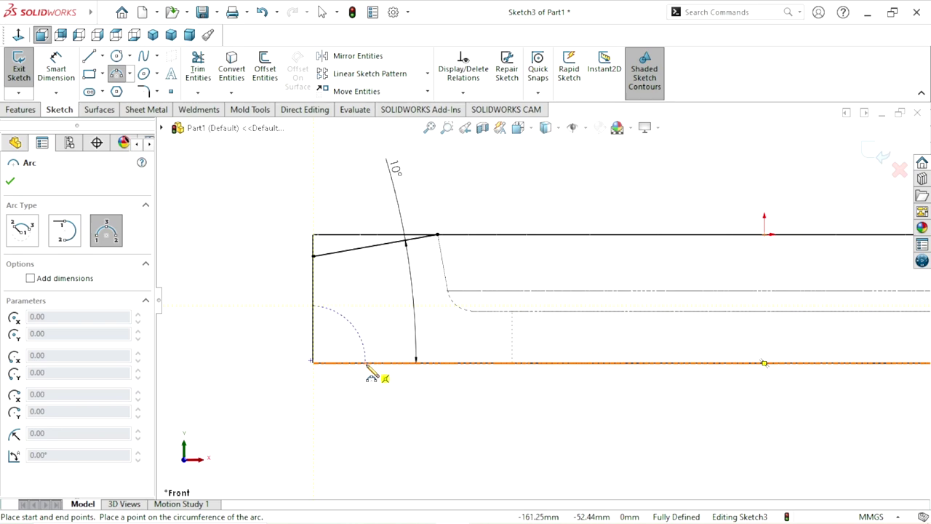
# - Draw a quarter arc at the lower-left corner, ending on the bottom edge
pyautogui.click(368, 364)
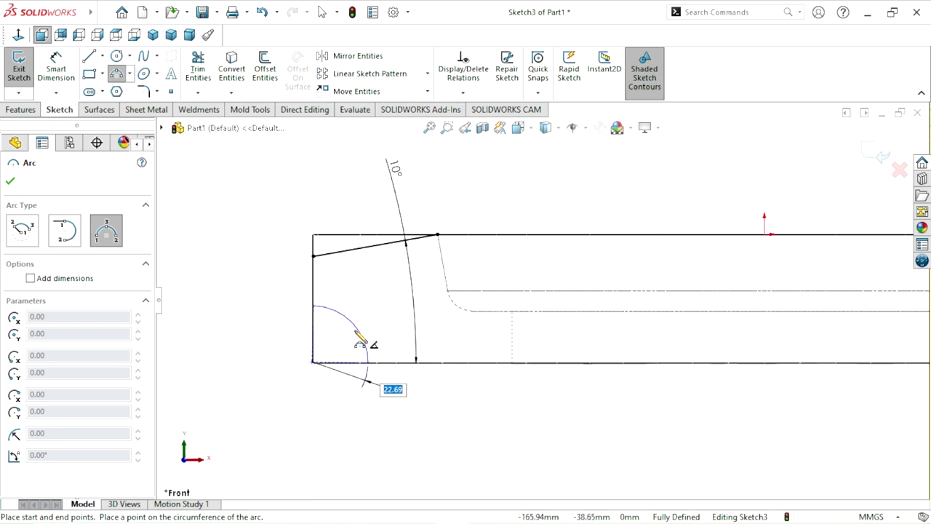
pyautogui.click(358, 335)
pyautogui.rightClick(254, 333)
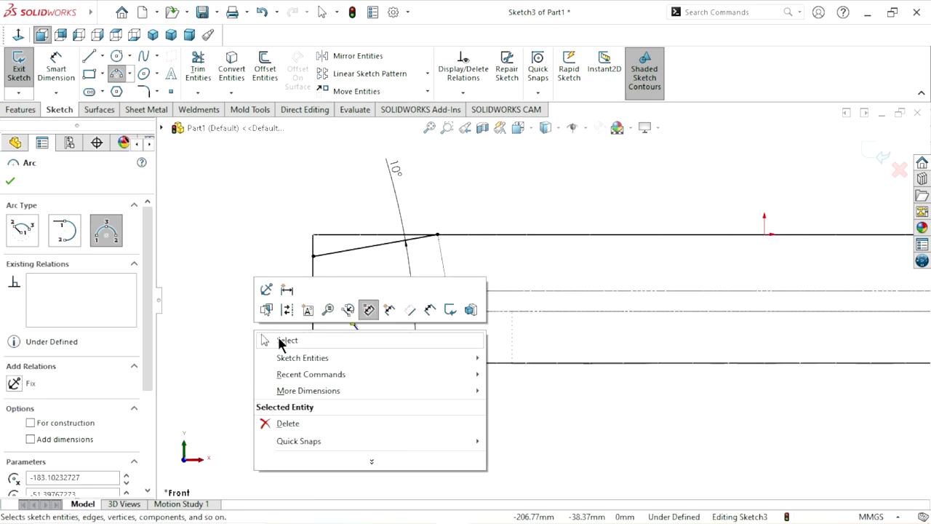
pyautogui.click(281, 338)
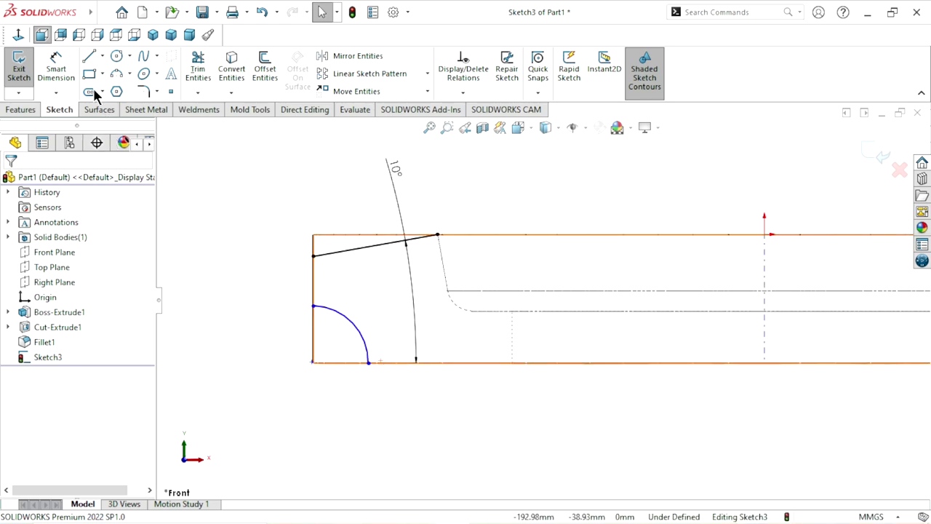
# - Dimension the corner arc's radius to 22 mm
pyautogui.click(56, 66)
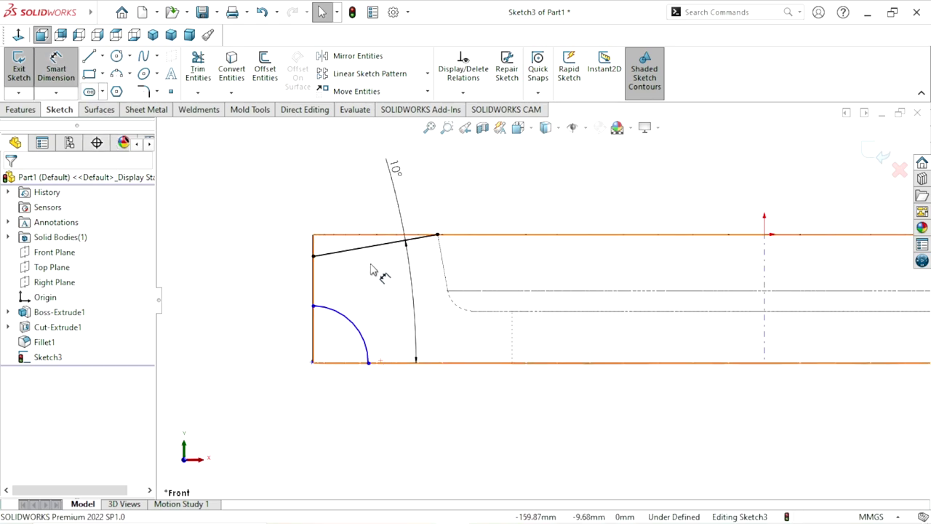
pyautogui.click(359, 322)
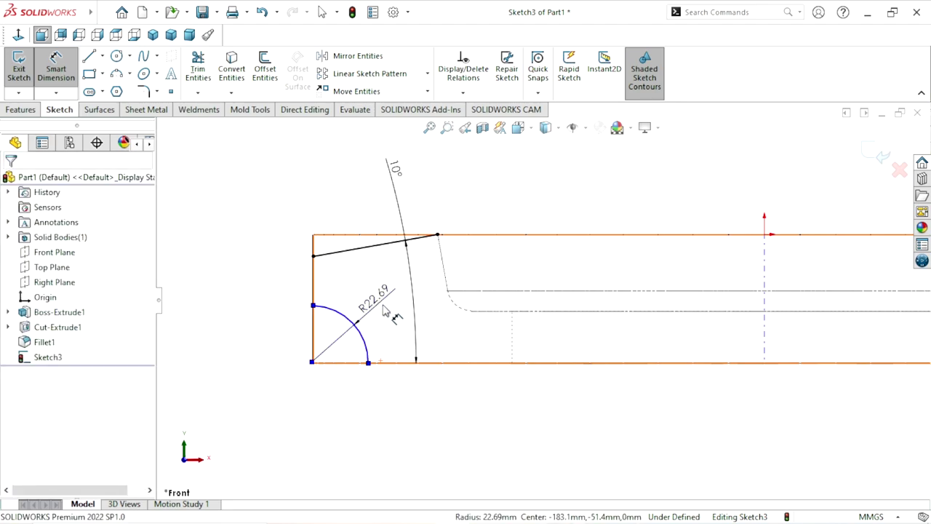
pyautogui.click(386, 311)
pyautogui.write('22')
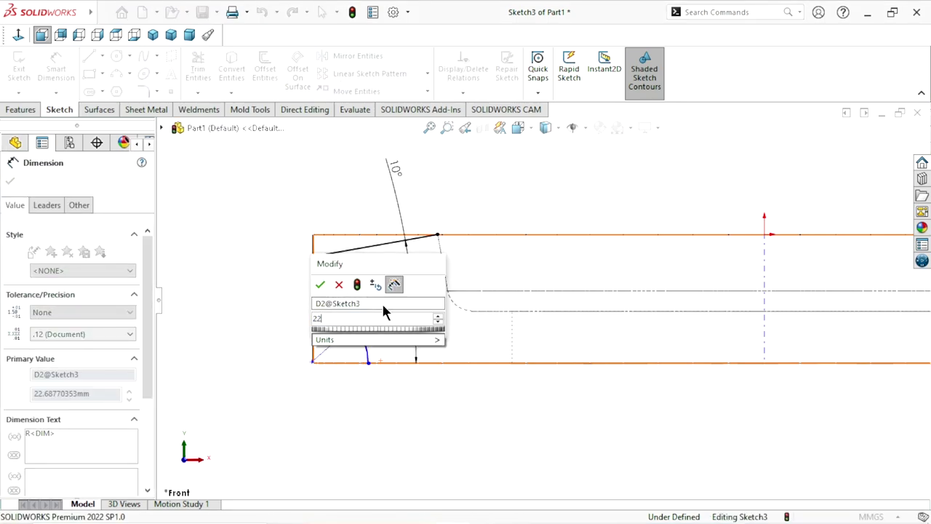
pyautogui.click(320, 284)
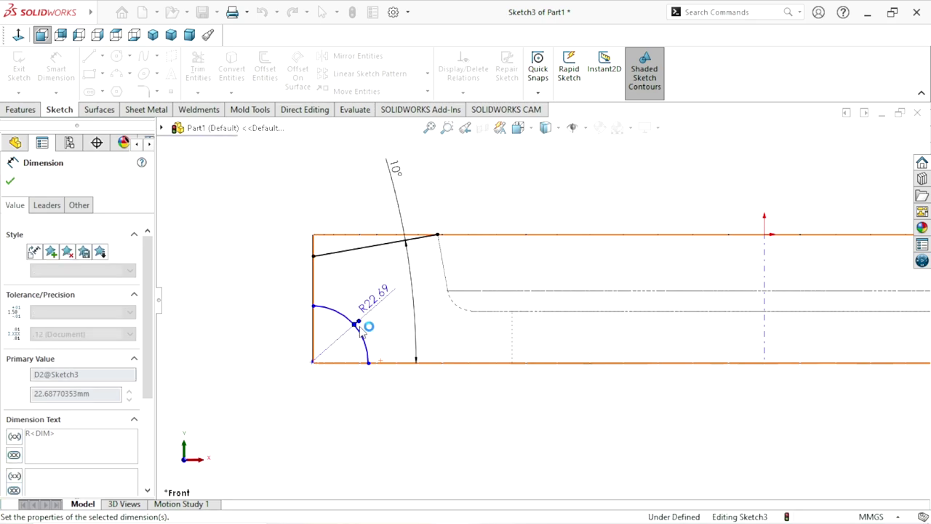
# - Place the arc's upper endpoint 22 mm above the bottom edge
pyautogui.click(313, 306)
pyautogui.click(322, 362)
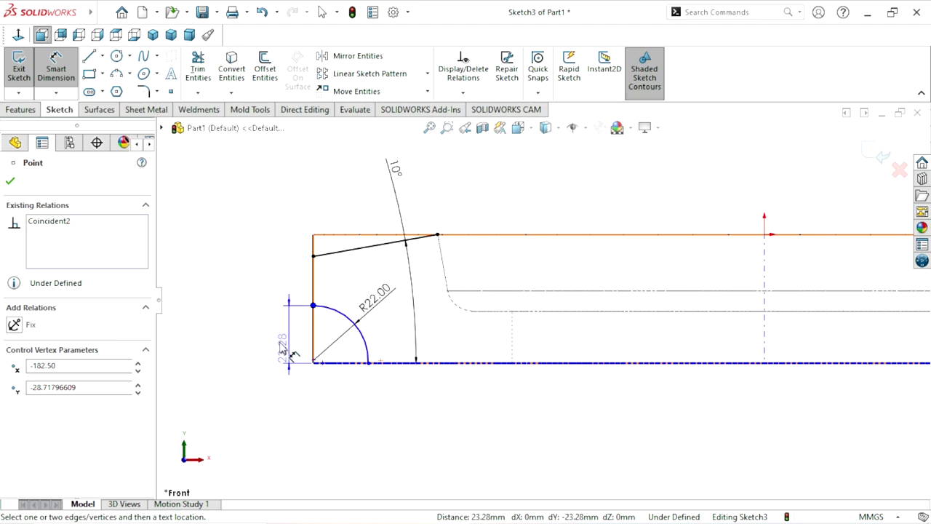
pyautogui.click(274, 341)
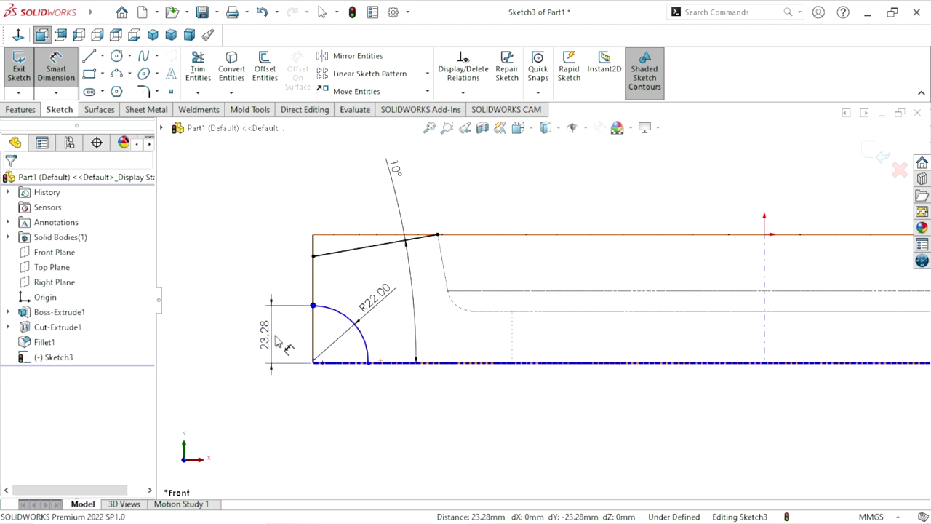
pyautogui.write('22')
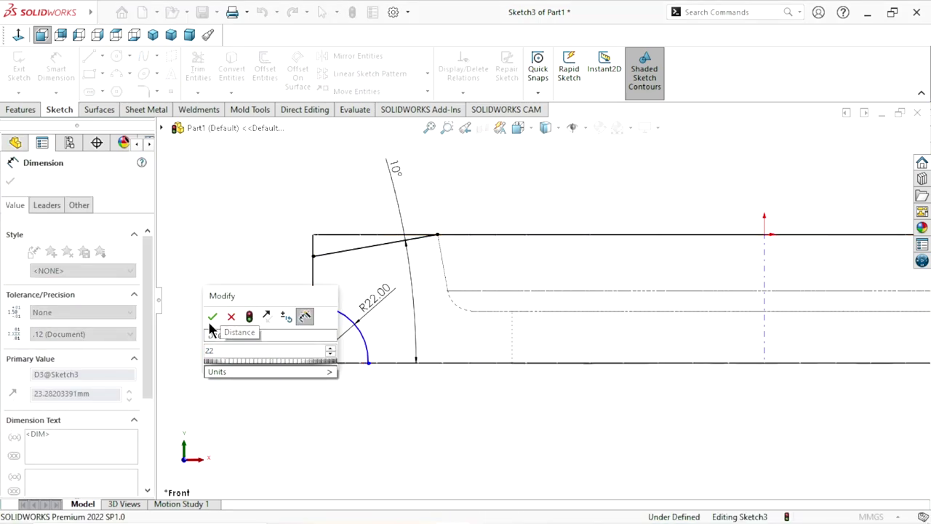
pyautogui.click(212, 316)
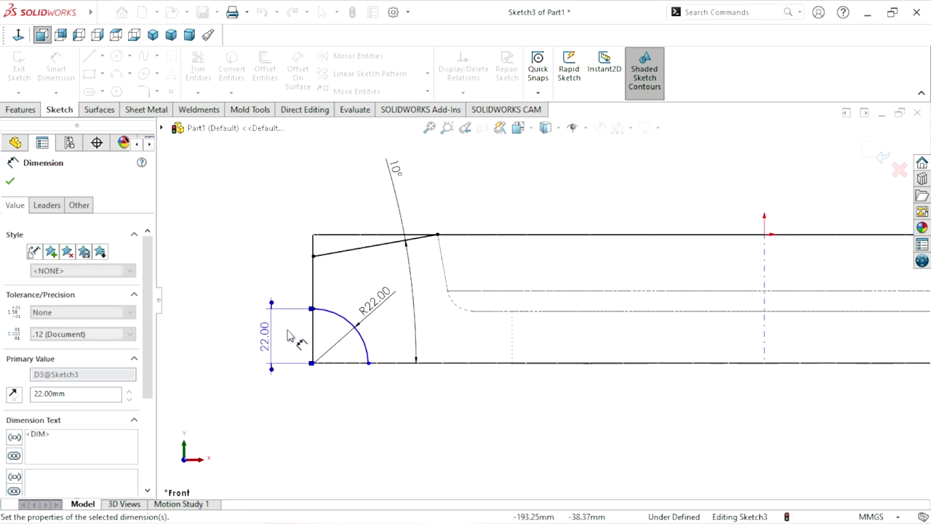
pyautogui.scroll(2, 363, 326)
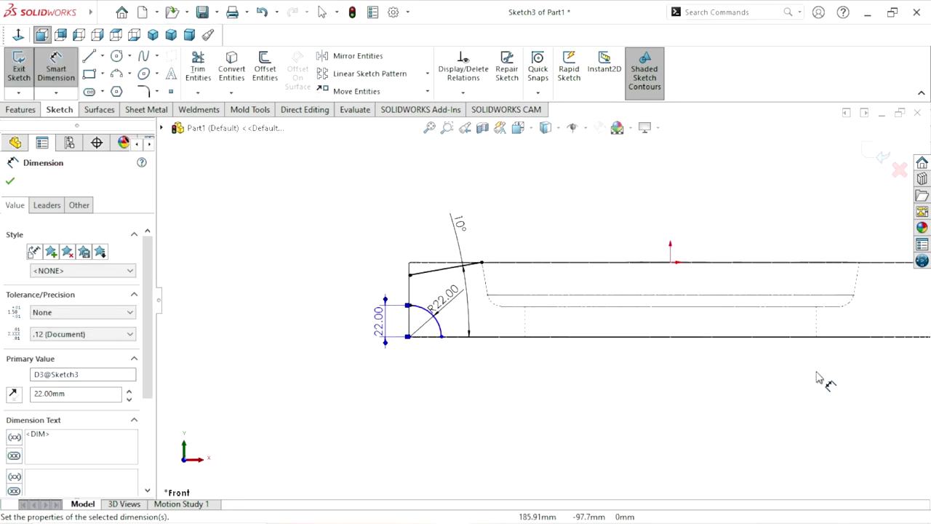
pyautogui.scroll(1, 727, 328)
pyautogui.scroll(-2, 492, 326)
# - Dimension the arc's lower end 158 mm horizontally from the origin, then rebuild
pyautogui.scroll(-2, 478, 326)
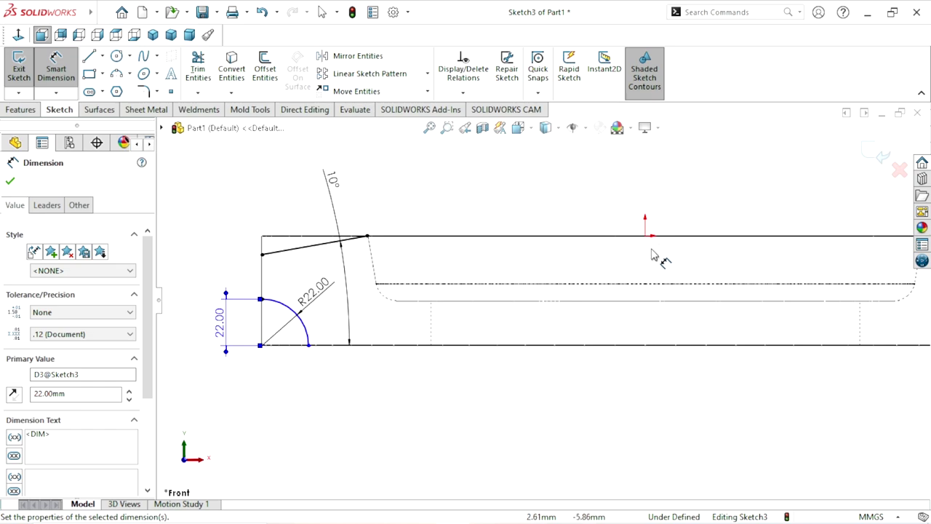
pyautogui.click(338, 384)
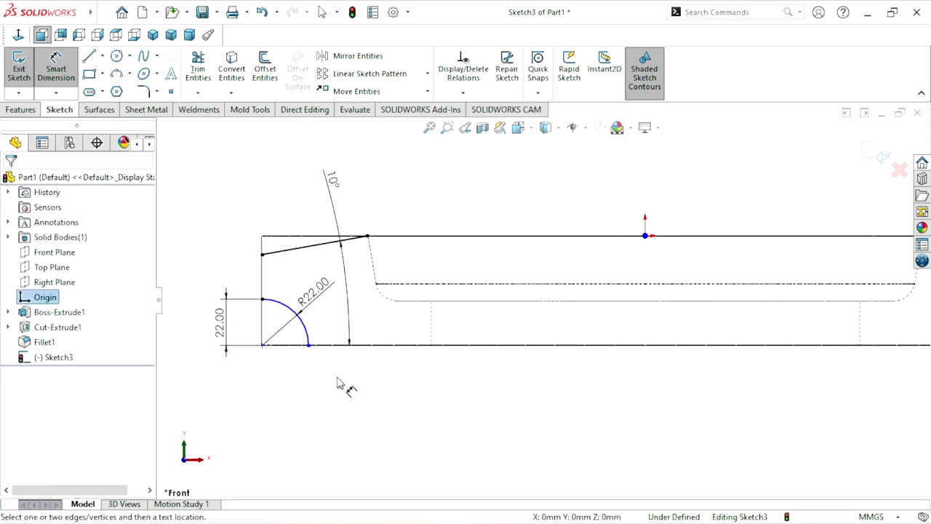
pyautogui.click(309, 345)
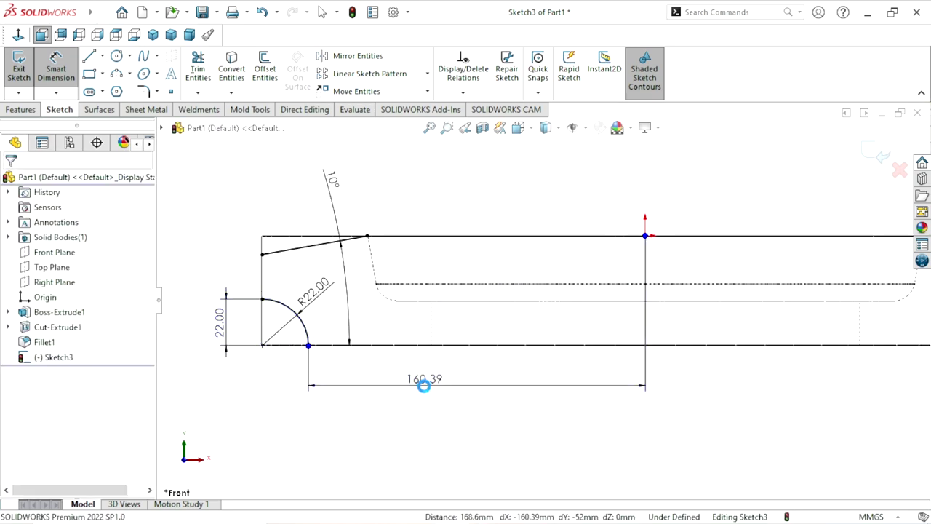
pyautogui.click(423, 386)
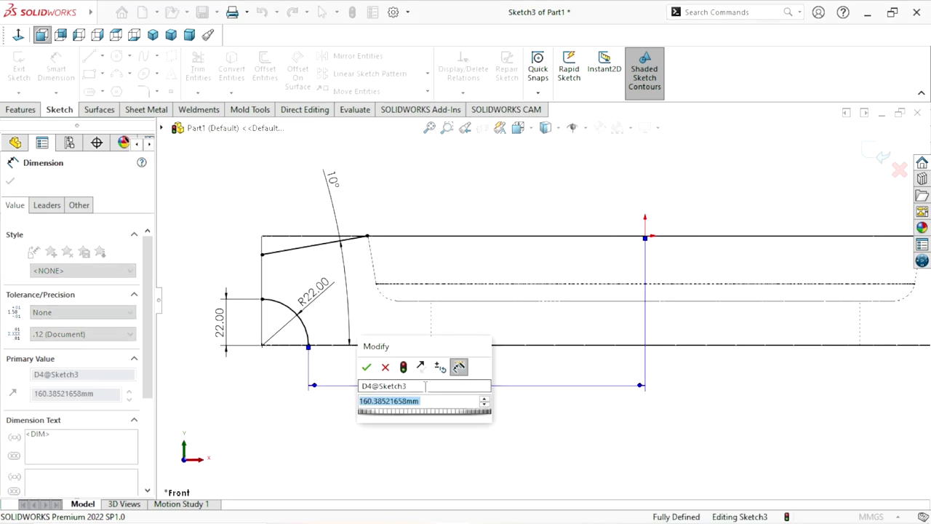
pyautogui.write('158')
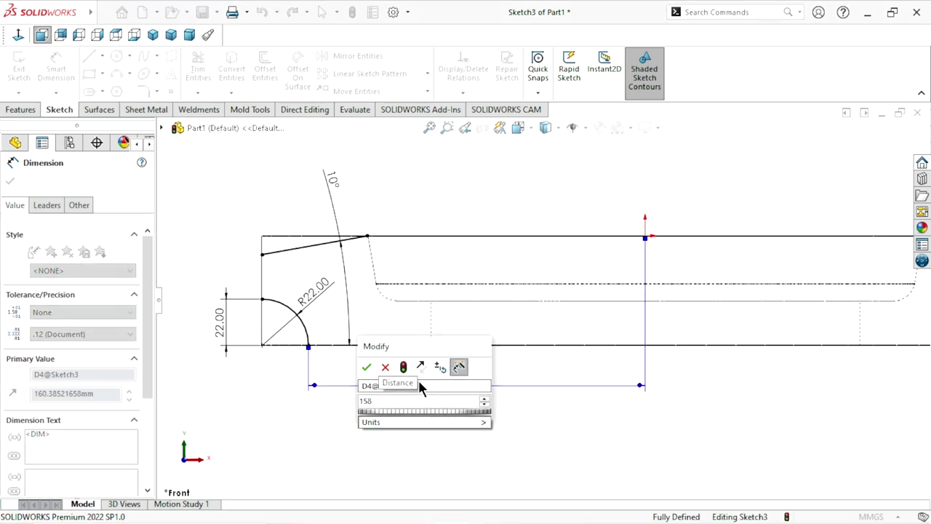
pyautogui.click(365, 366)
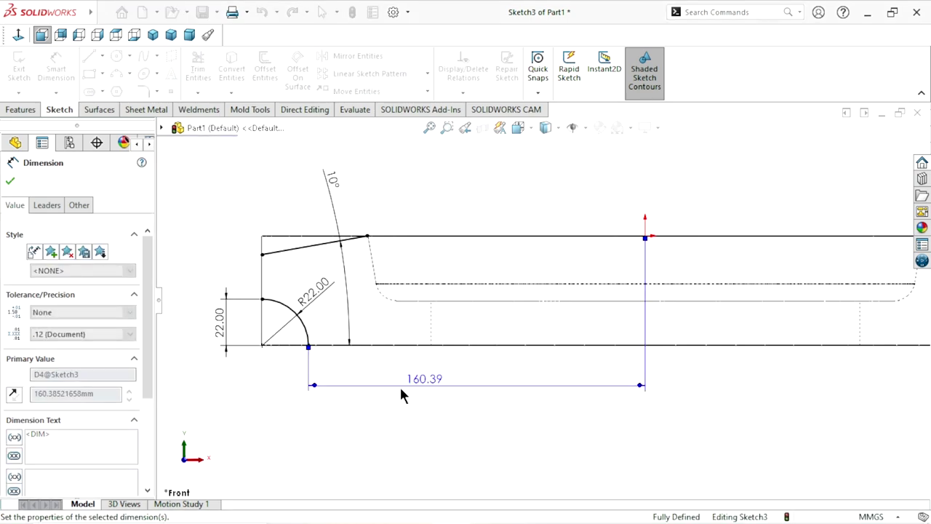
pyautogui.press('z')
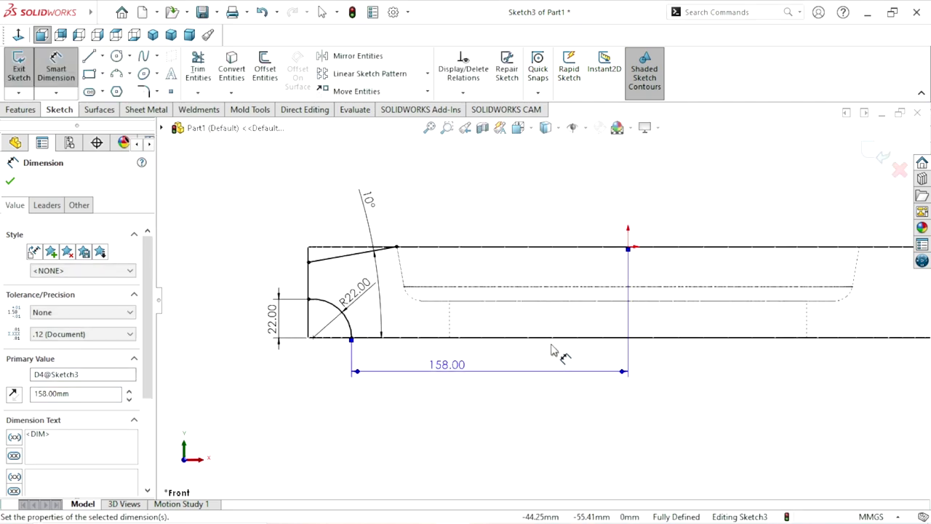
pyautogui.scroll(-1, 553, 354)
pyautogui.click(10, 181)
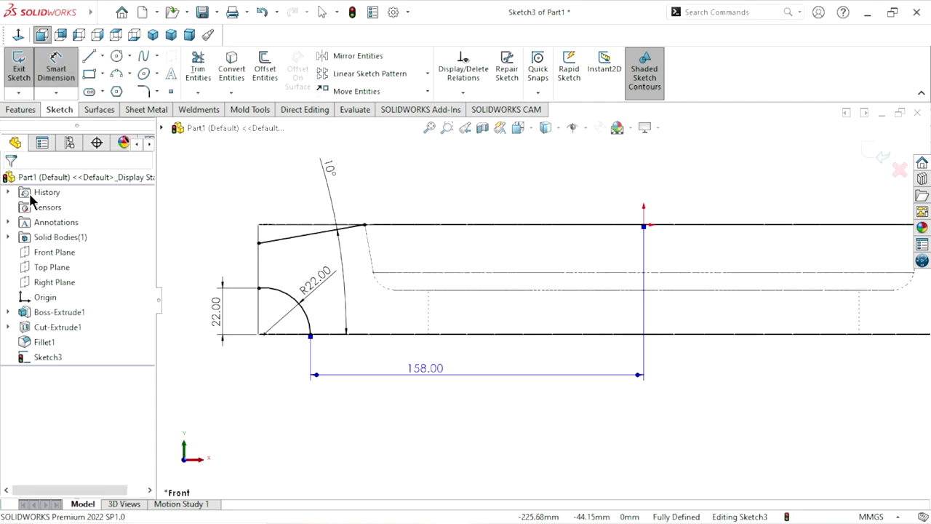
pyautogui.press('Escape')
# - Convert the profile's top and bottom model edges into sketch lines
pyautogui.click(432, 227)
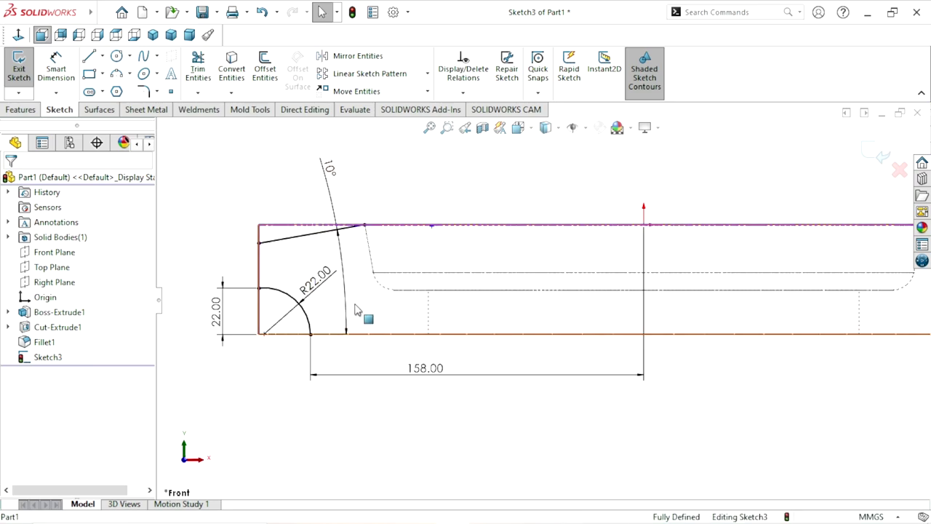
pyautogui.keyDown('ctrl'); pyautogui.click(369, 335); pyautogui.keyUp('ctrl')
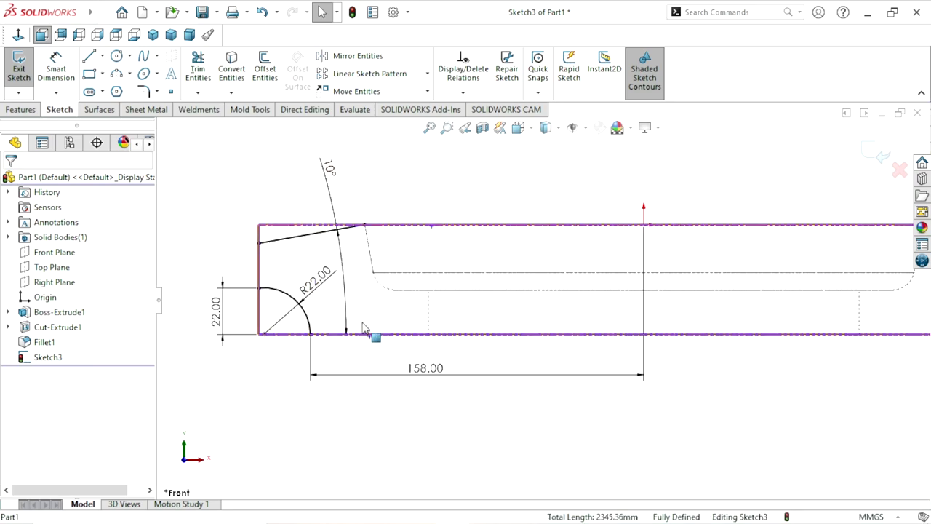
pyautogui.click(236, 73)
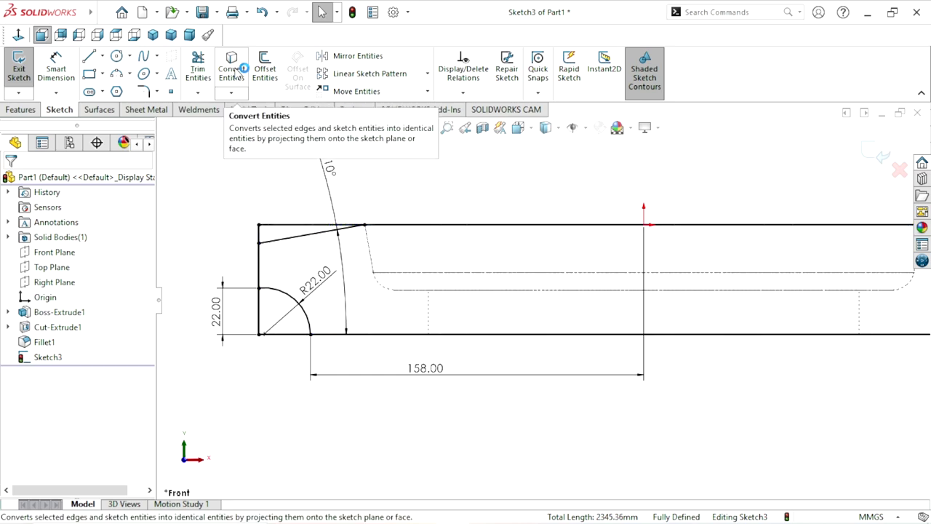
# - Power-trim the overlapping top, bottom and left line segments
pyautogui.click(197, 69)
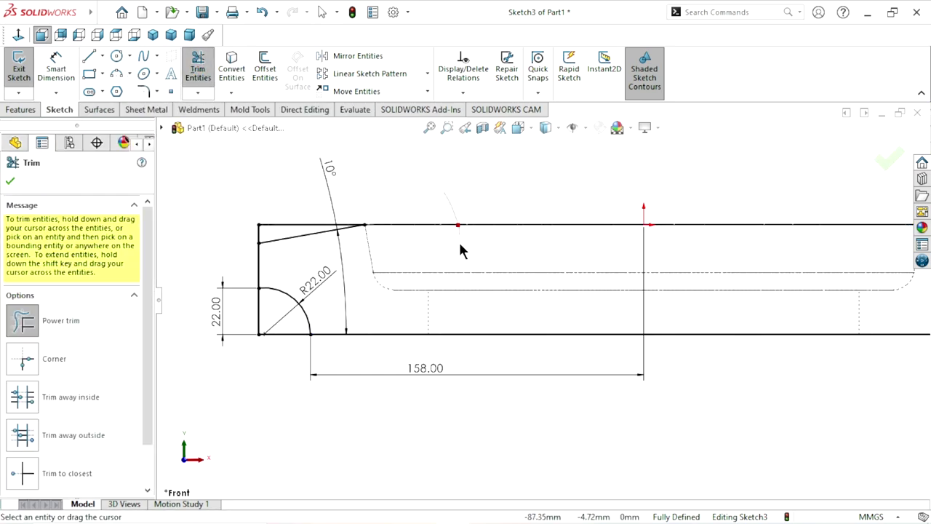
pyautogui.moveTo(459, 250); pyautogui.dragTo(430, 270)
pyautogui.moveTo(384, 342); pyautogui.dragTo(382, 349)
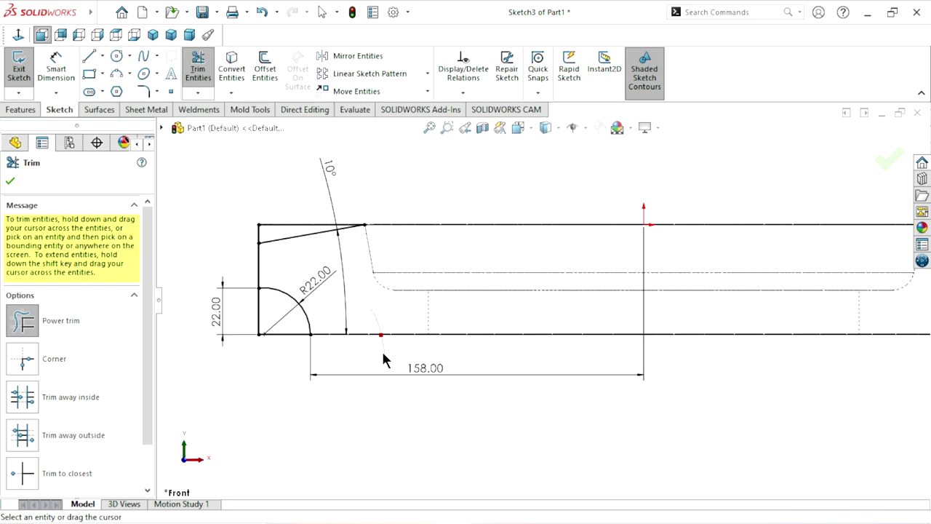
pyautogui.moveTo(261, 267); pyautogui.dragTo(283, 275)
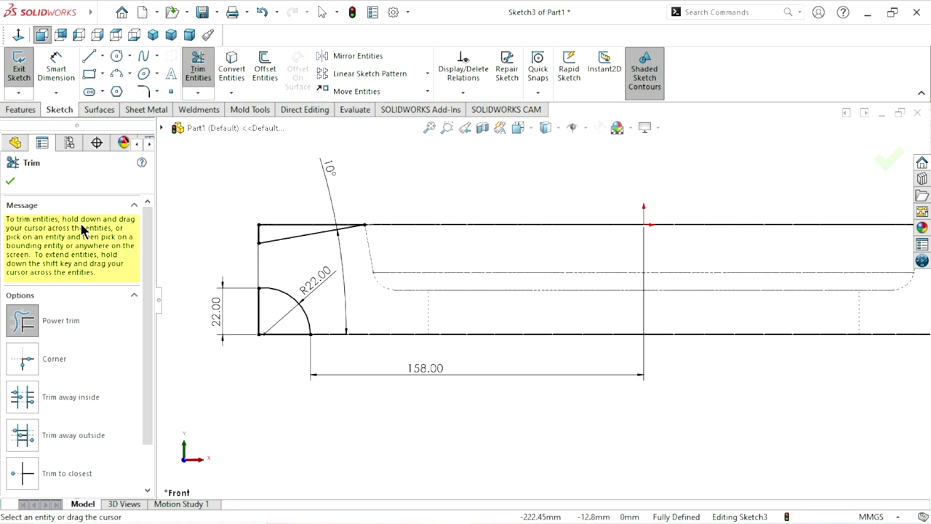
pyautogui.click(10, 181)
pyautogui.scroll(2, 247, 302)
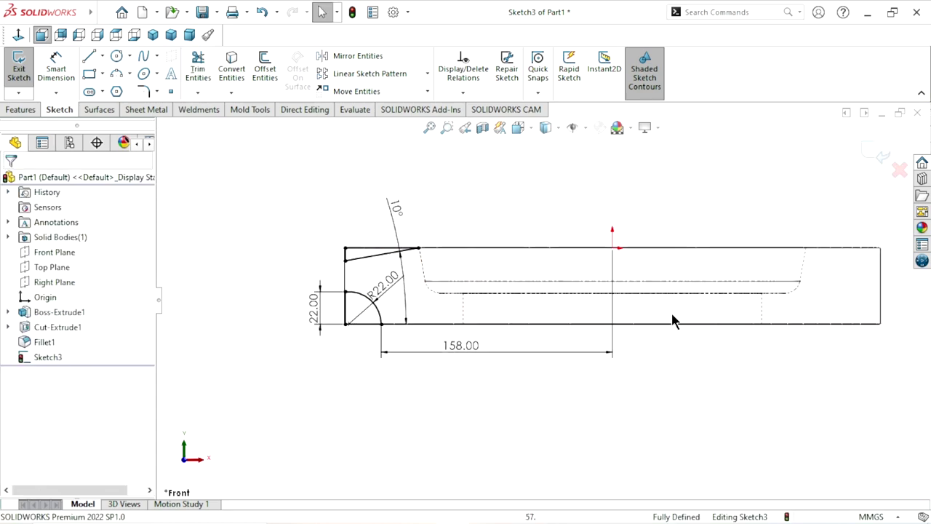
# - Draw a vertical construction centerline through the origin
pyautogui.scroll(1, 710, 268)
pyautogui.click(102, 55)
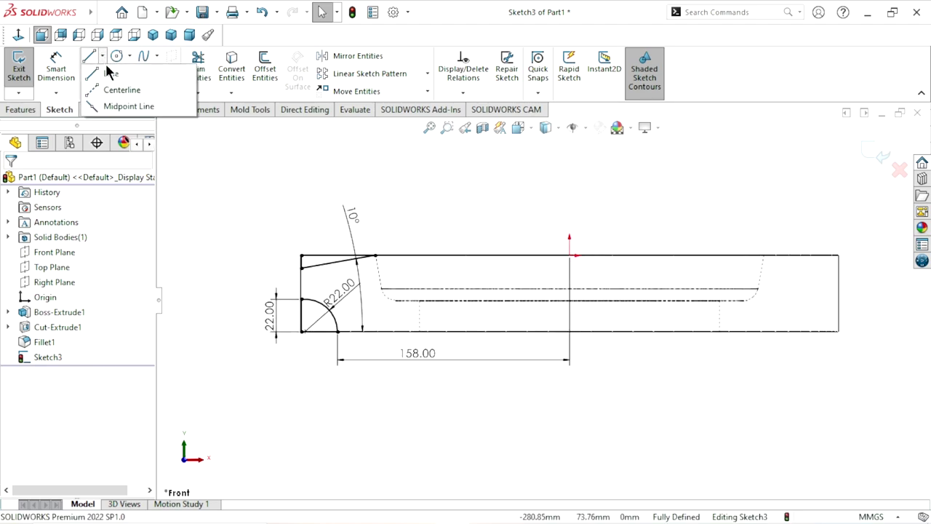
pyautogui.click(102, 86)
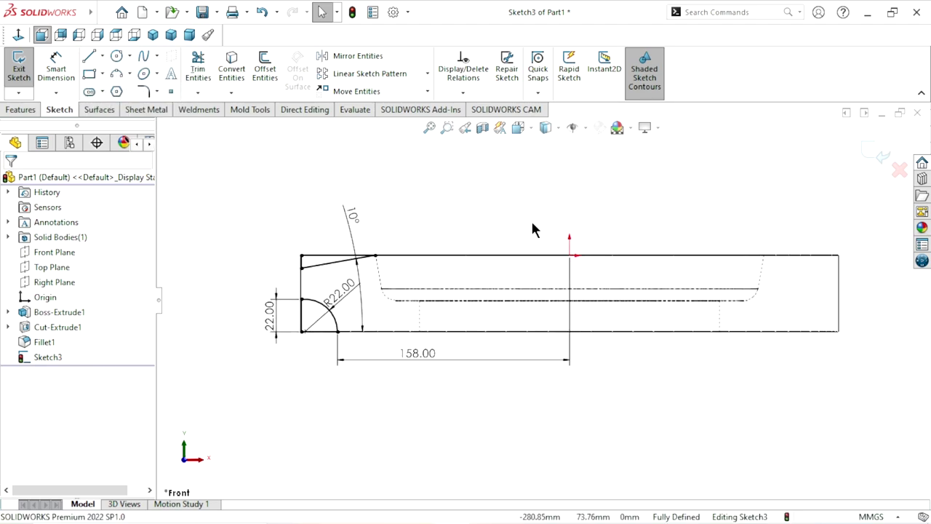
pyautogui.click(570, 155)
pyautogui.click(570, 447)
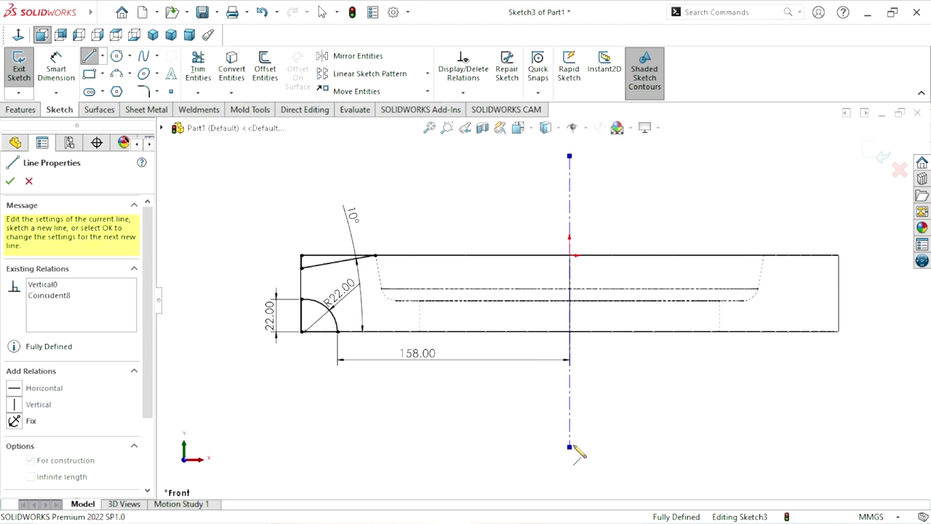
pyautogui.rightClick(628, 421)
pyautogui.click(691, 362)
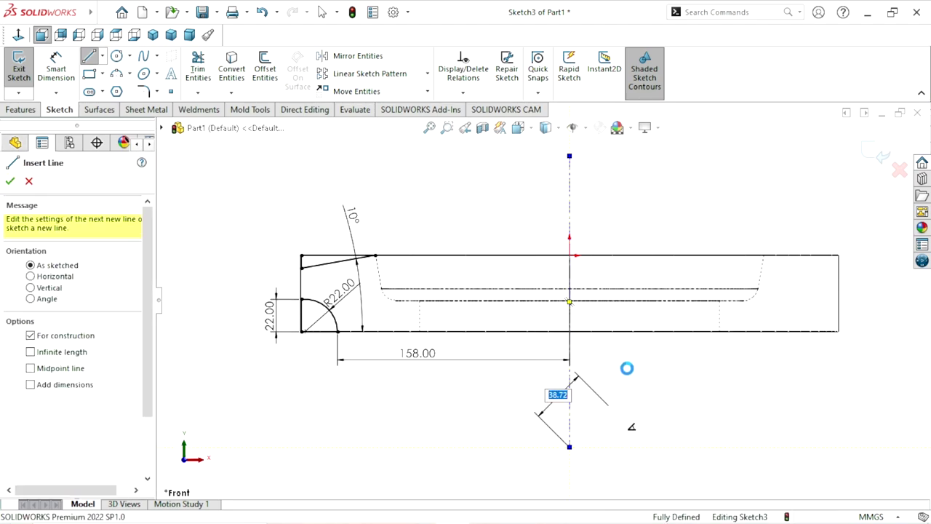
# - Set the display style to Shaded with Edges
pyautogui.scroll(3, 656, 297)
pyautogui.scroll(-1, 572, 298)
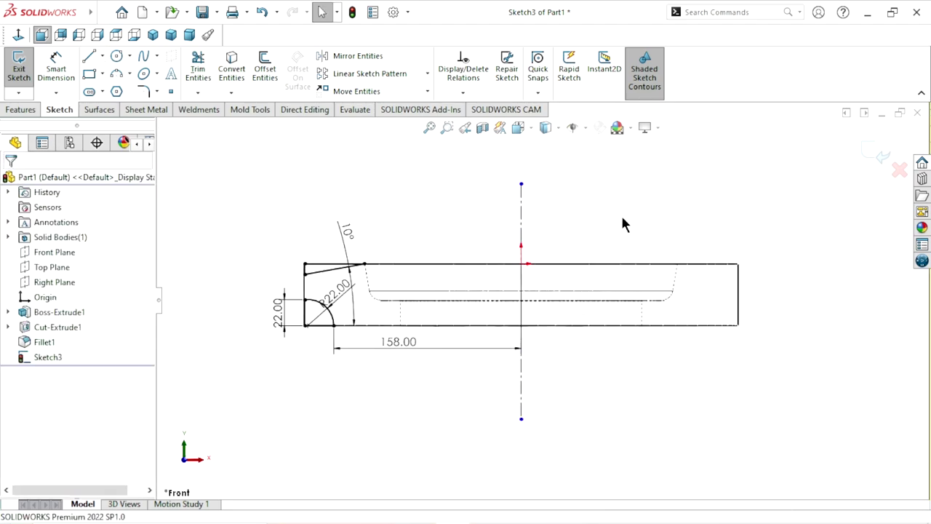
pyautogui.click(558, 127)
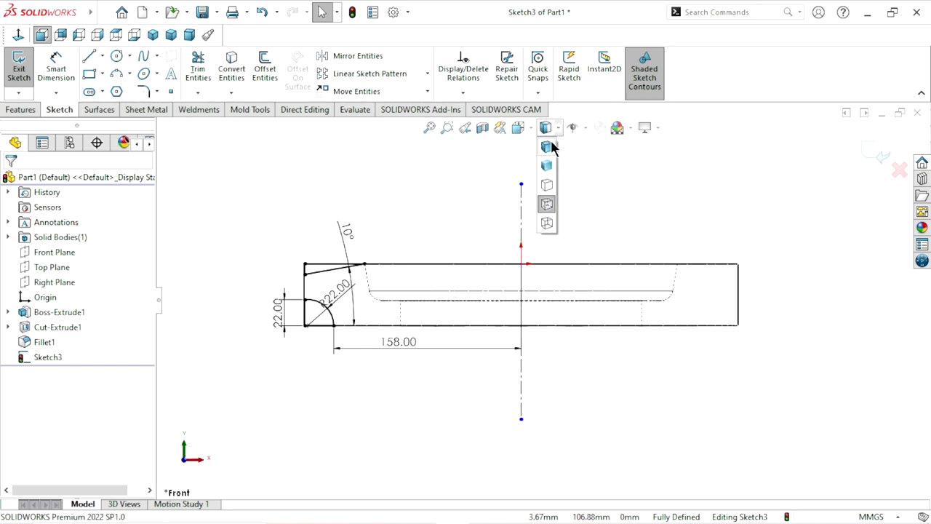
pyautogui.click(551, 146)
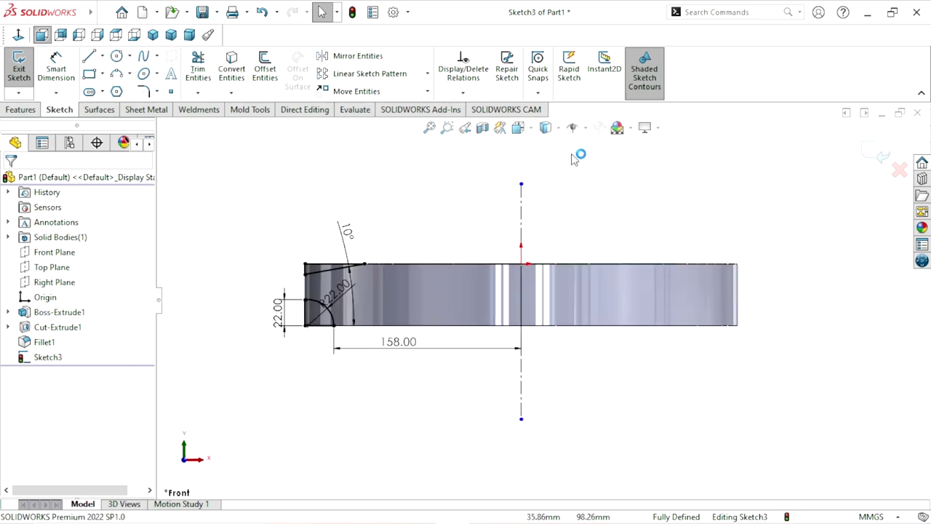
pyautogui.click(23, 113)
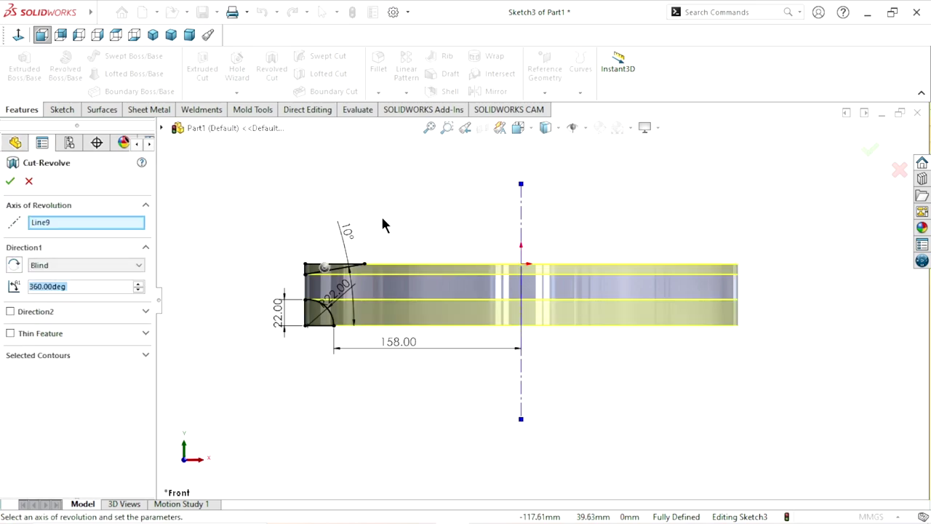
# - Apply the 360° revolved cut about the centerline and orbit to an isometric view
pyautogui.click(10, 182)
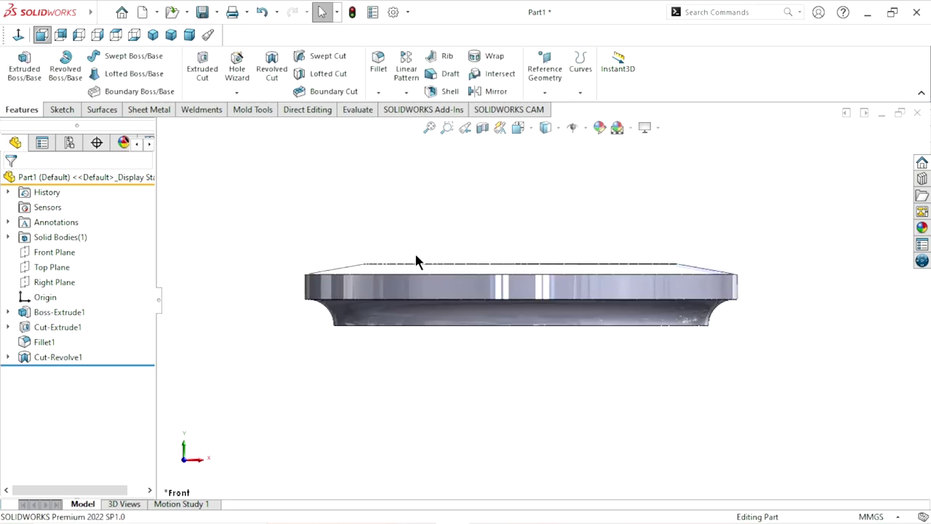
pyautogui.moveTo(415, 253)
pyautogui.mouseDown(button='middle')
pyautogui.moveTo(390, 362)
pyautogui.moveTo(384, 295)
pyautogui.moveTo(434, 235)
pyautogui.moveTo(389, 345)
pyautogui.mouseUp(button='middle')
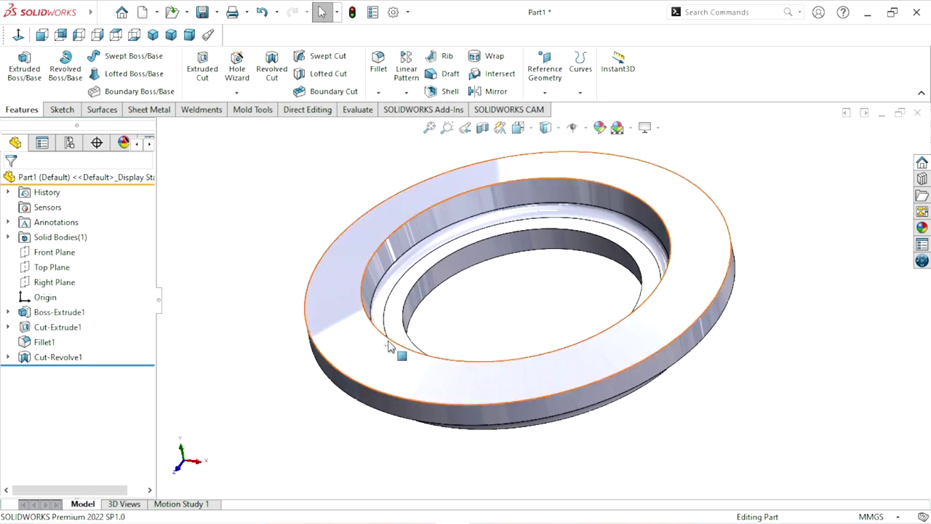
pyautogui.press('f')
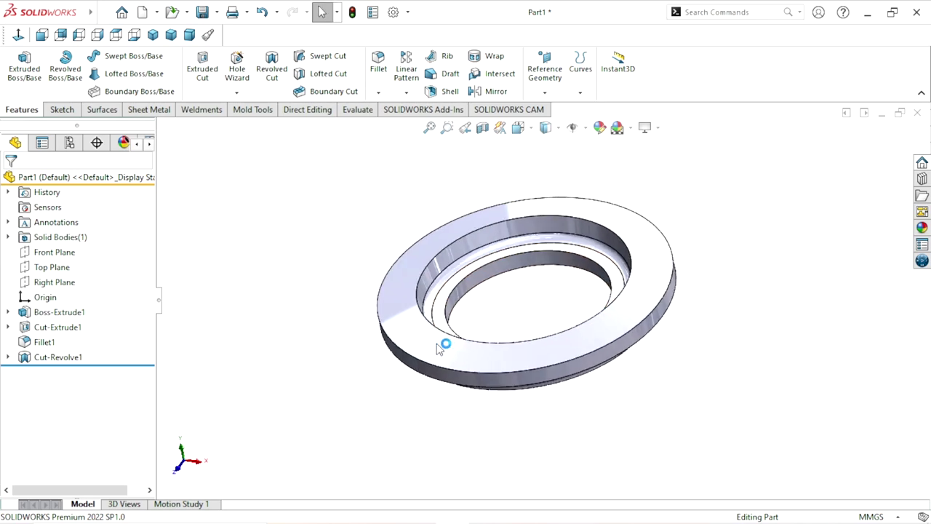
pyautogui.scroll(-3, 529, 329)
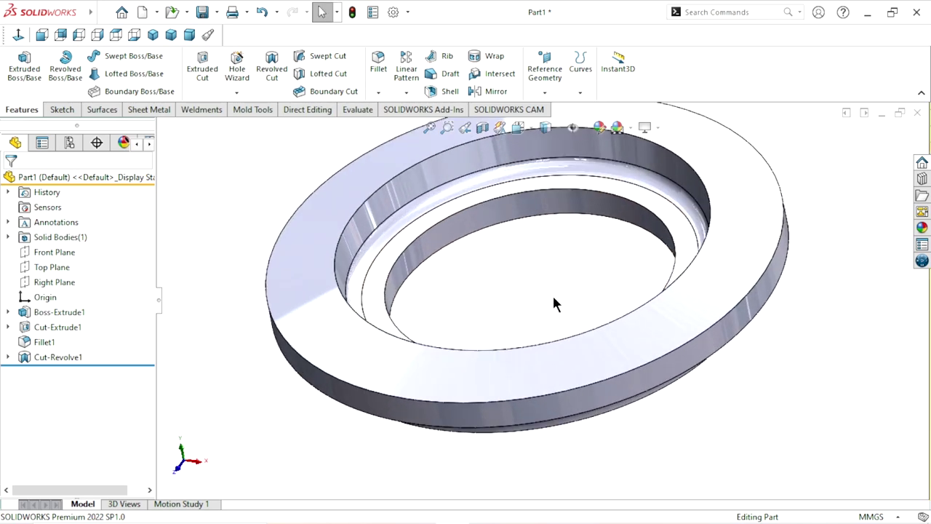
pyautogui.moveTo(547, 300); pyautogui.dragTo(487, 202, button='middle')
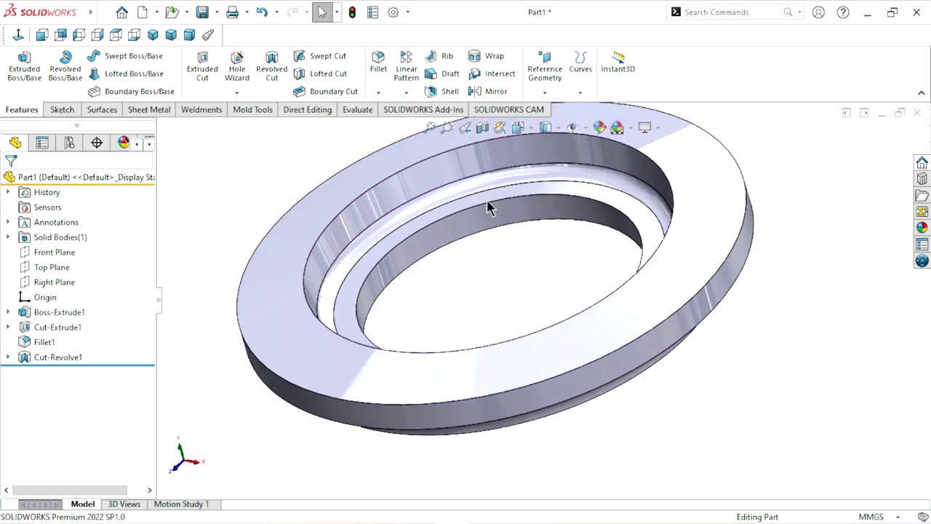
pyautogui.click(376, 91)
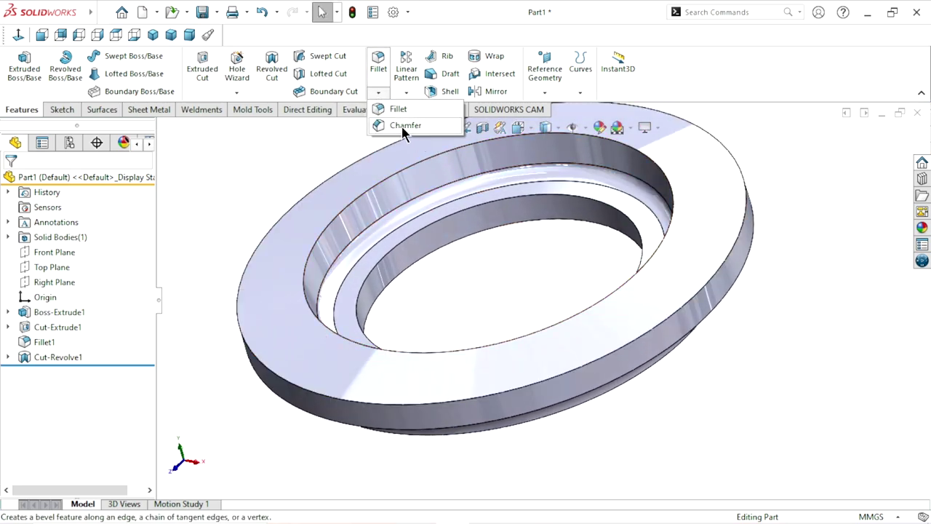
# - Chamfer the ring's inner bore face at 2 mm × 45°
pyautogui.click(403, 126)
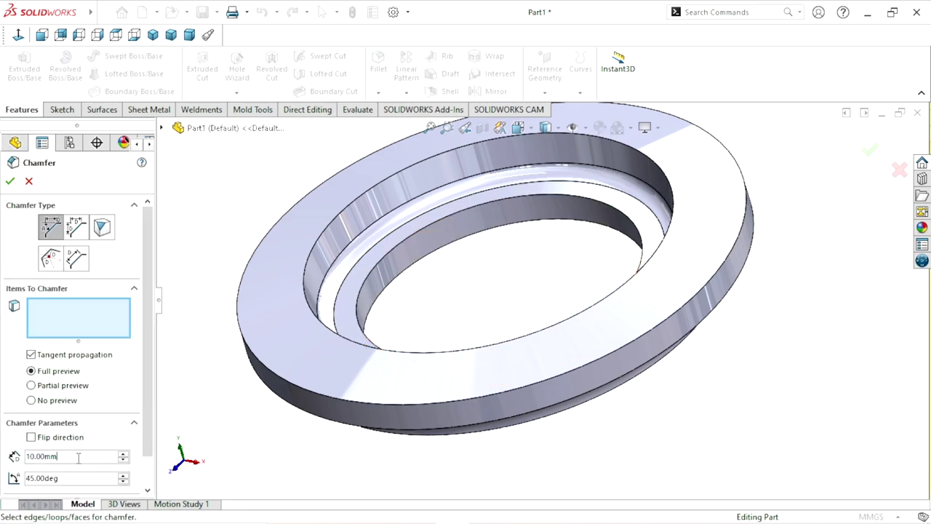
pyautogui.write('2')
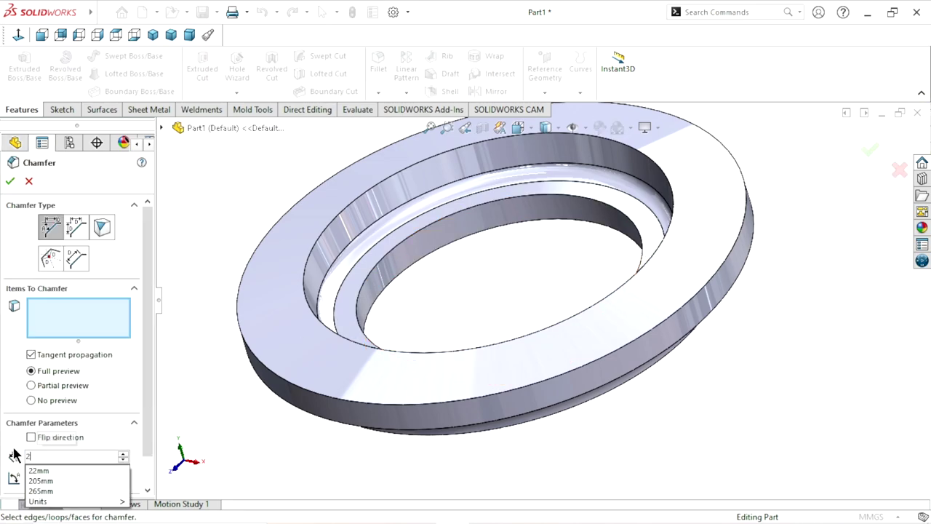
pyautogui.press('Return')
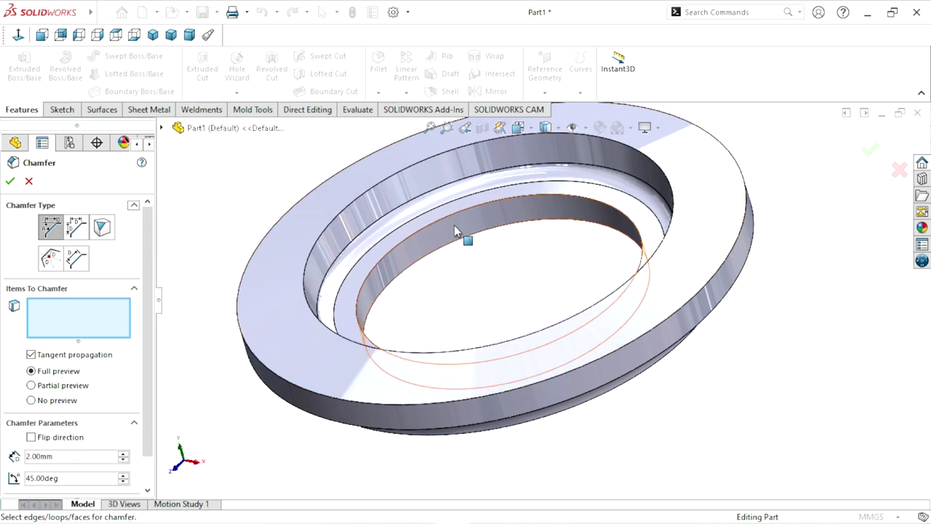
pyautogui.click(454, 224)
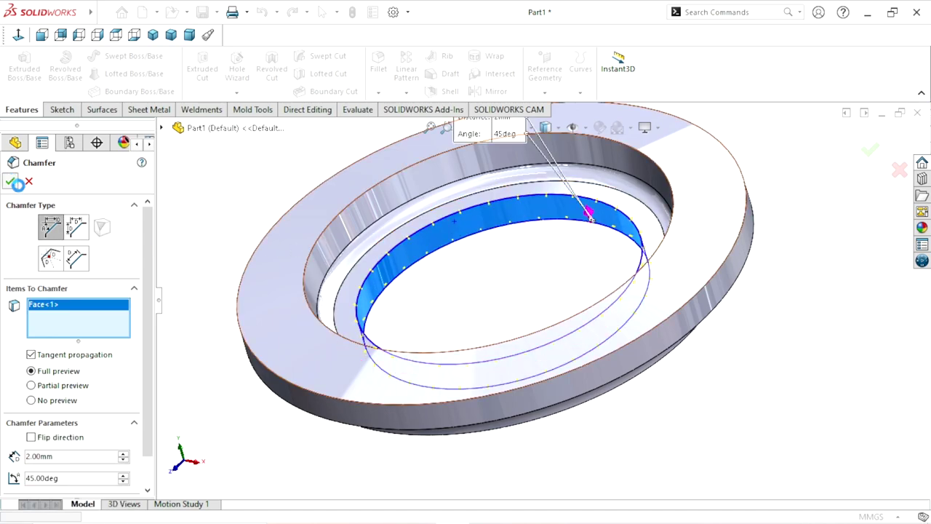
pyautogui.press('Return')
pyautogui.scroll(2, 582, 342)
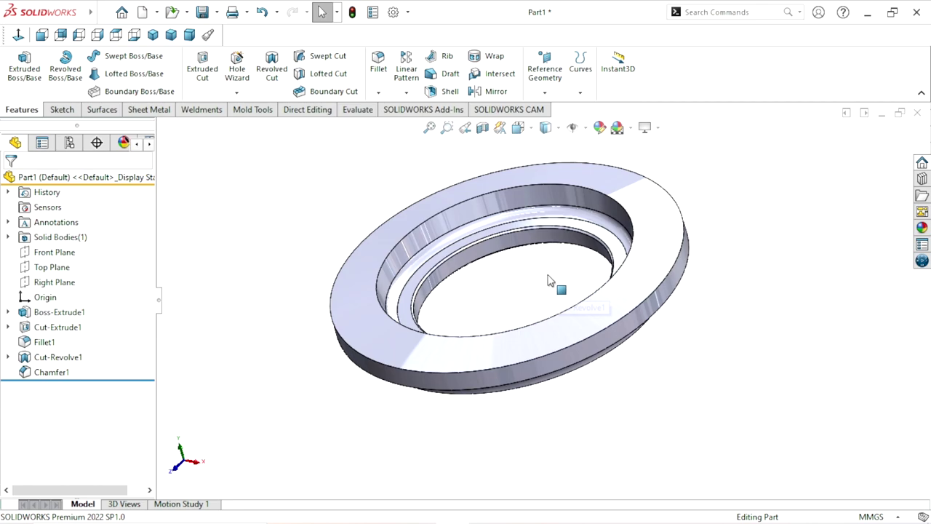
pyautogui.moveTo(727, 298); pyautogui.dragTo(701, 391, button='middle')
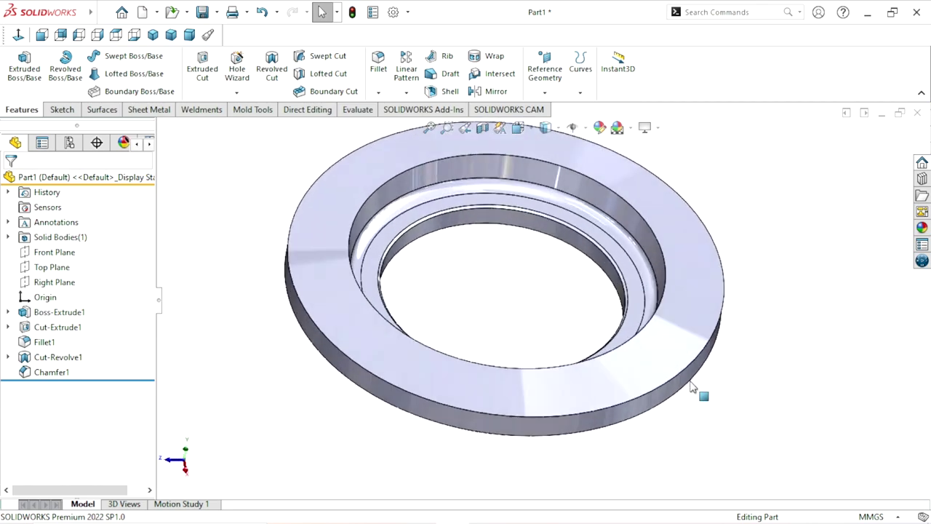
pyautogui.scroll(2, 643, 318)
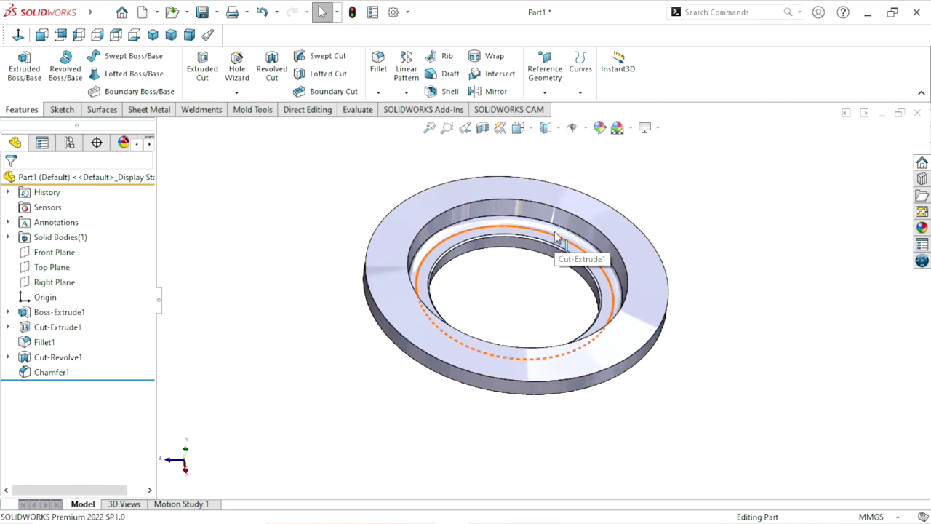
pyautogui.scroll(-2, 553, 281)
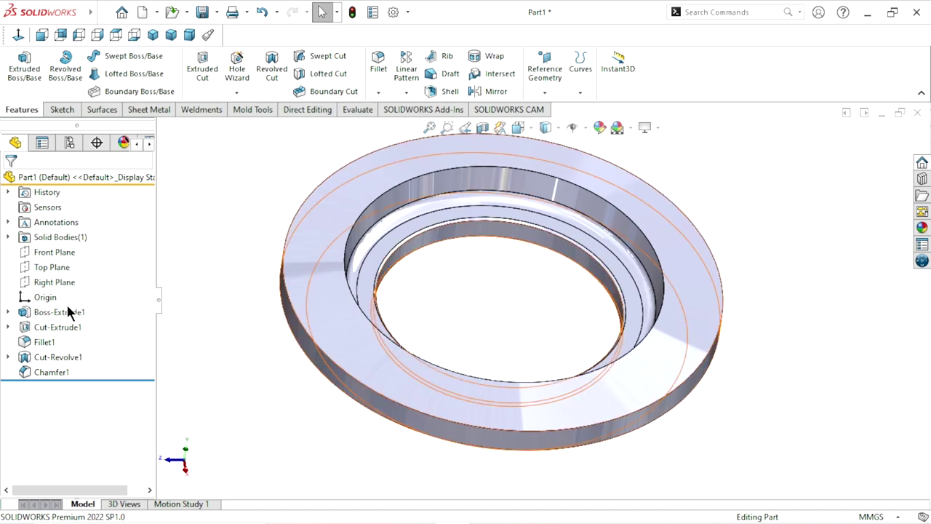
# - Start a new sketch on the Top Plane, viewed normal to it
pyautogui.click(64, 264)
pyautogui.click(77, 246)
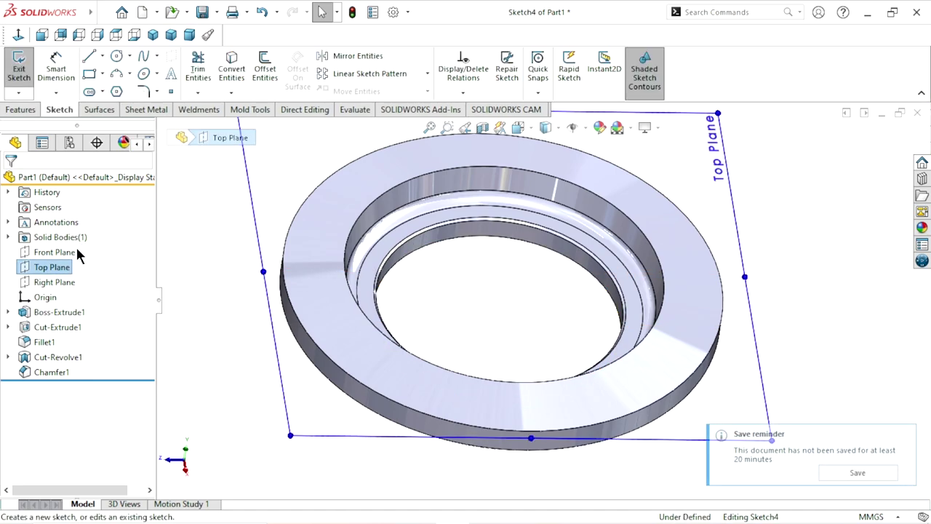
pyautogui.click(24, 42)
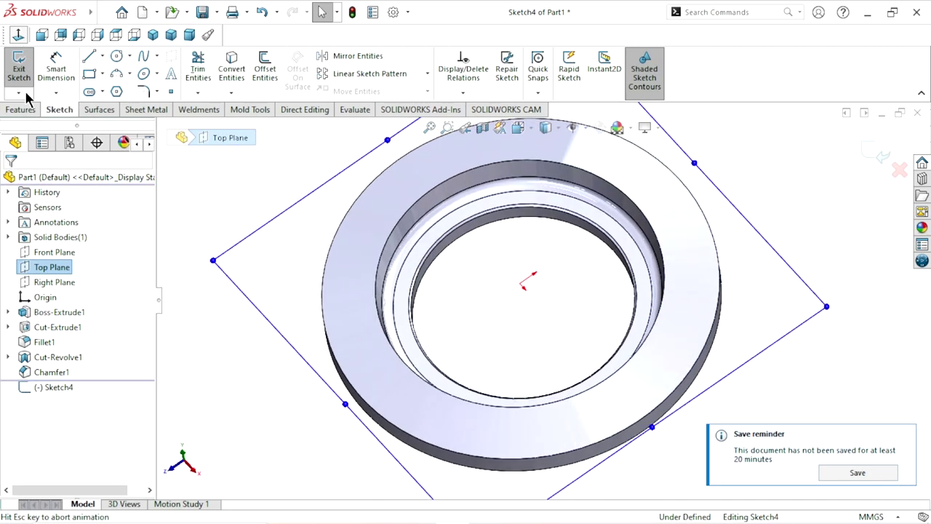
pyautogui.click(904, 436)
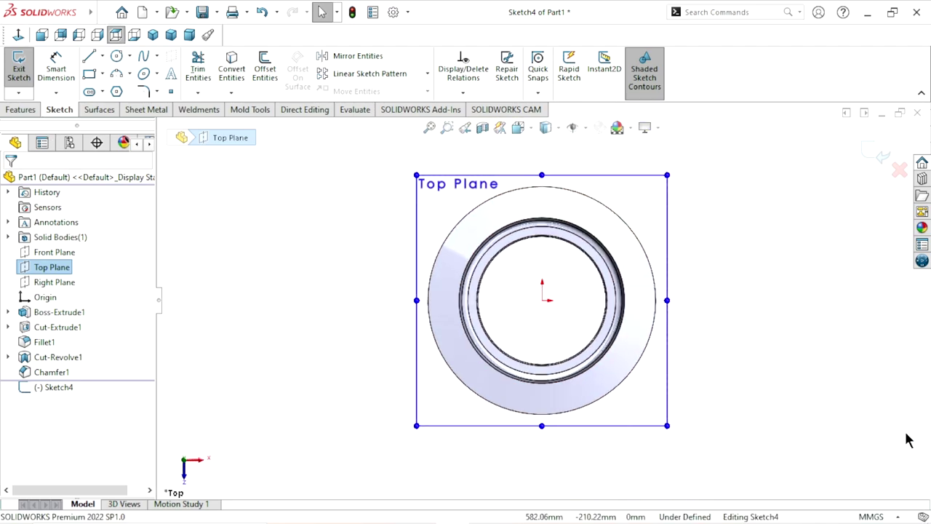
pyautogui.scroll(-1, 593, 251)
pyautogui.click(777, 291)
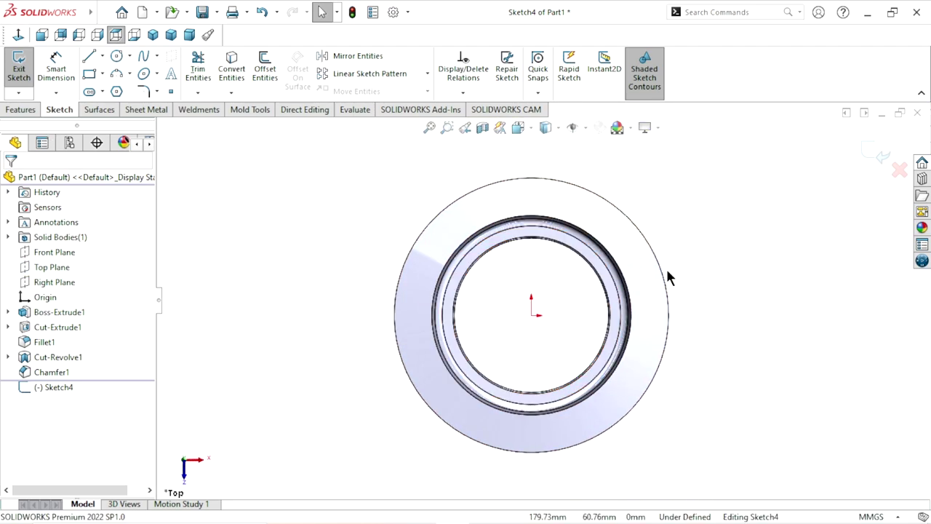
pyautogui.scroll(-1, 698, 289)
# - Draw a vertical centerline from the outer circle's top quadrant to the inner ring edge
pyautogui.click(101, 55)
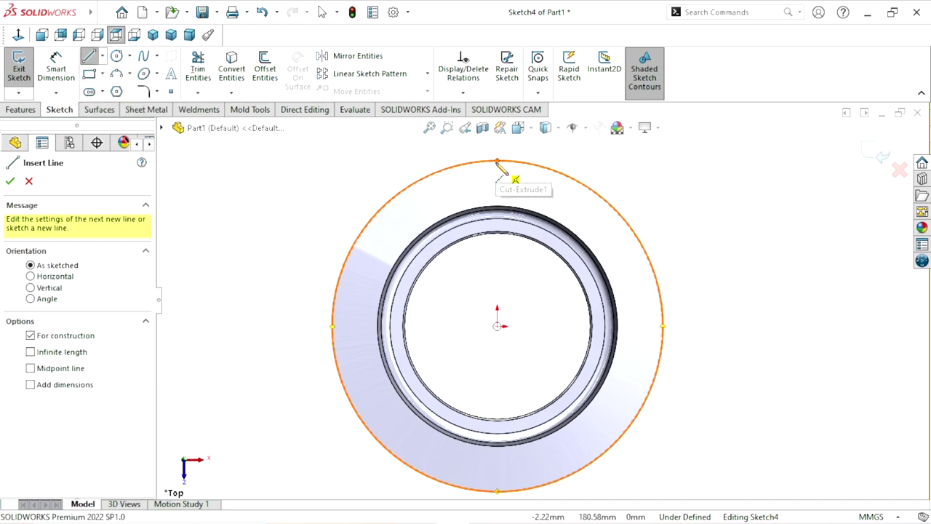
pyautogui.click(497, 161)
pyautogui.click(500, 207)
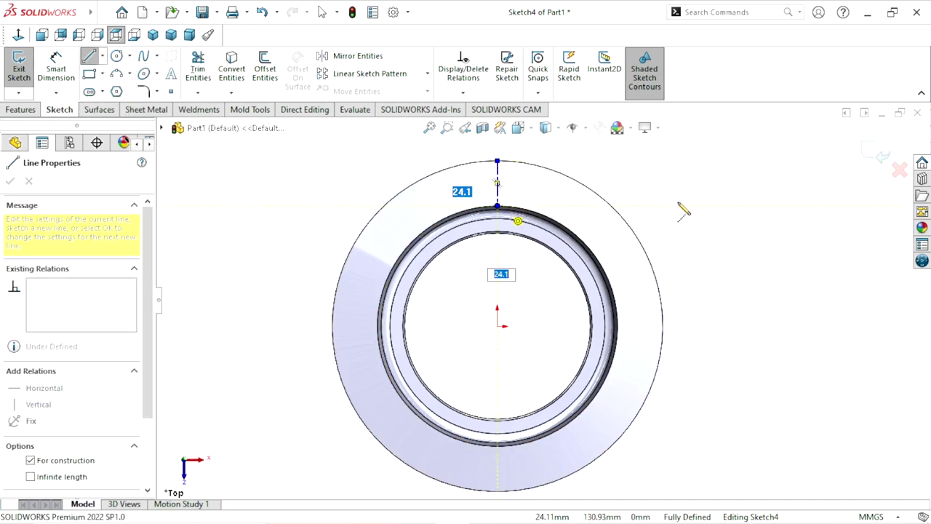
pyautogui.rightClick(691, 198)
pyautogui.click(703, 226)
pyautogui.scroll(-2, 557, 193)
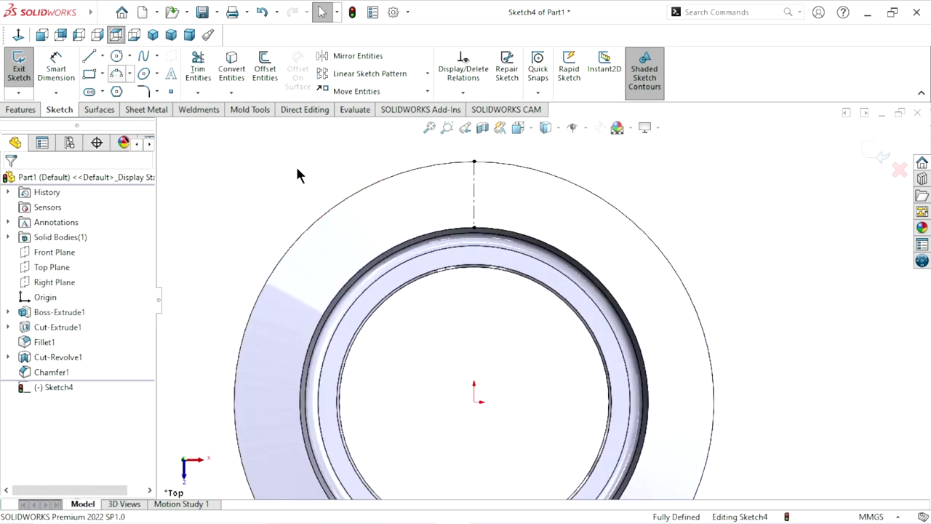
# - Draw a three-point arc from the inner ring edge to the outer circle
pyautogui.press('a')
pyautogui.click(512, 169)
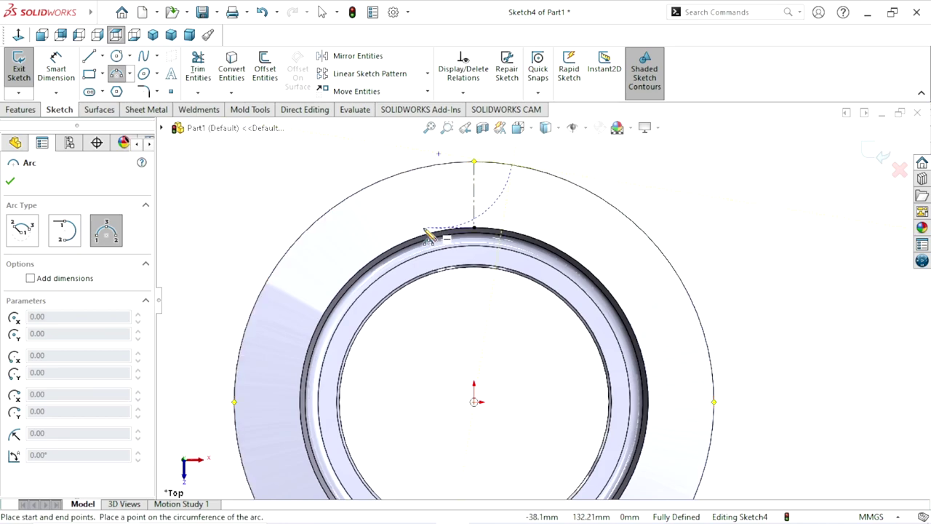
pyautogui.click(423, 235)
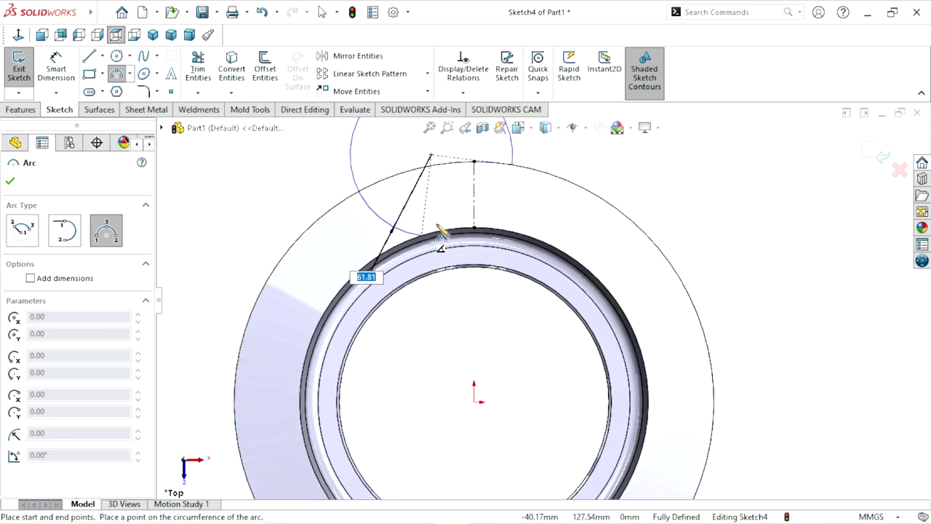
pyautogui.click(463, 197)
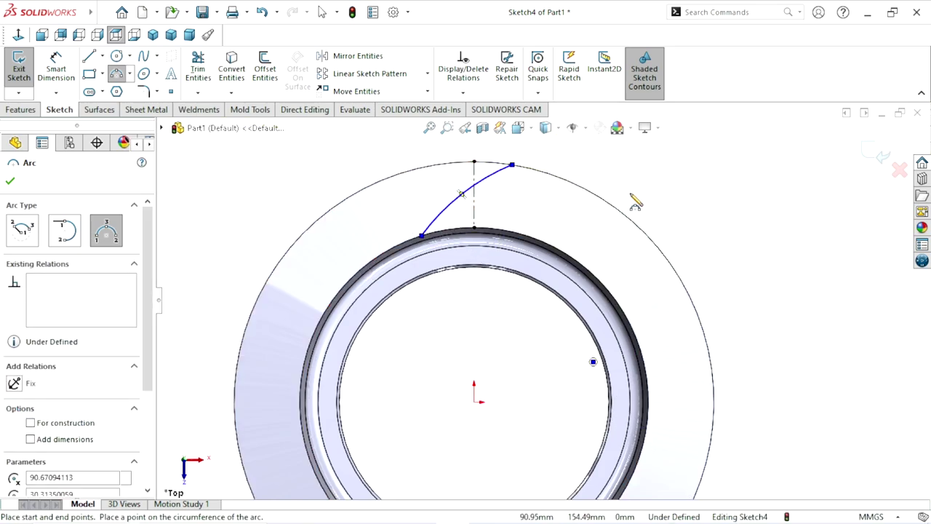
pyautogui.rightClick(688, 193)
pyautogui.click(696, 193)
pyautogui.scroll(2, 539, 247)
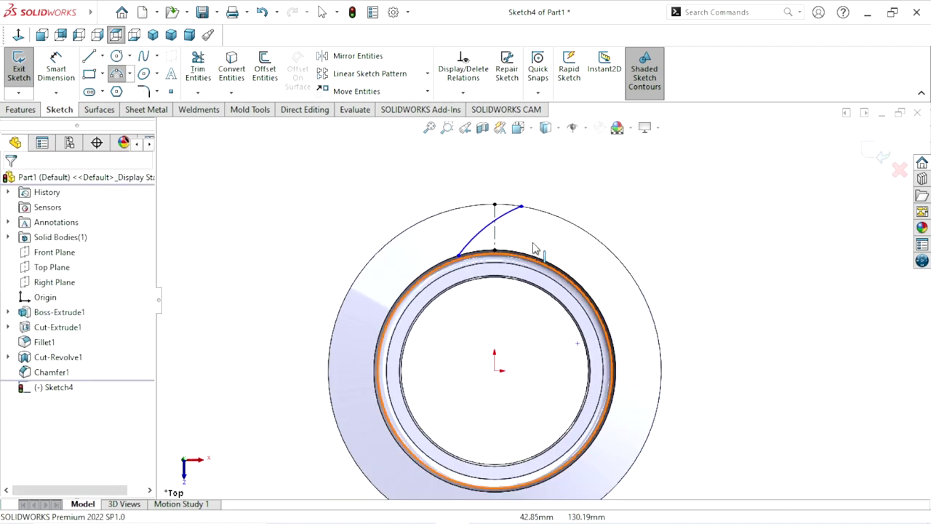
pyautogui.scroll(-2, 521, 352)
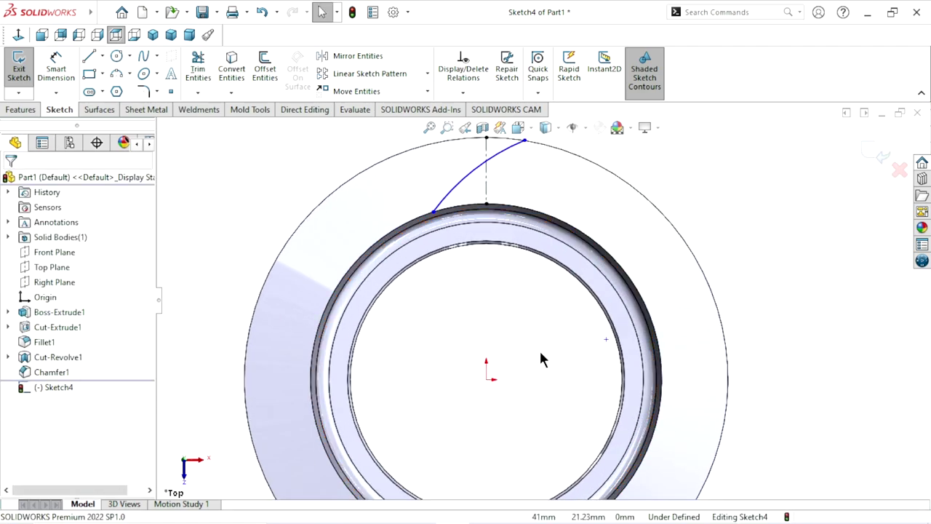
pyautogui.scroll(1, 509, 335)
pyautogui.scroll(1, 518, 285)
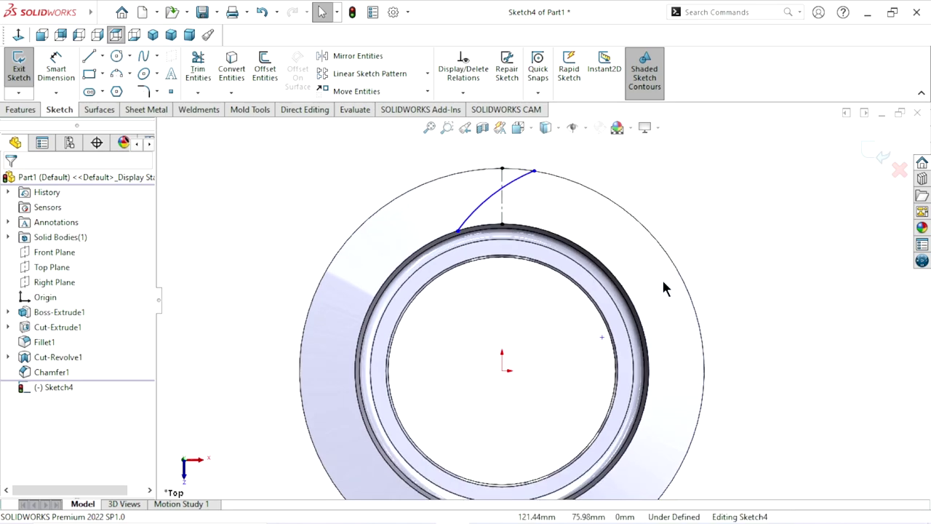
pyautogui.scroll(-1, 506, 192)
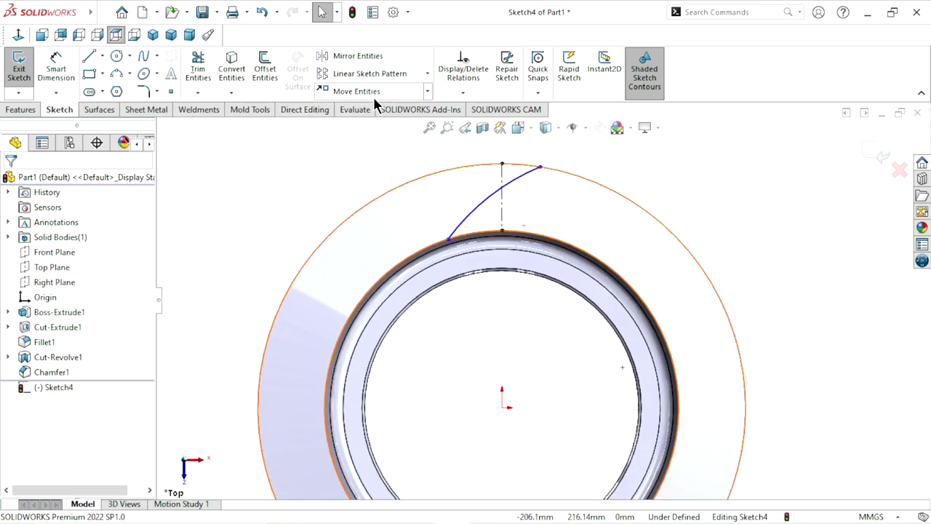
# - Dimension the arc's radius to 100 mm
pyautogui.click(63, 73)
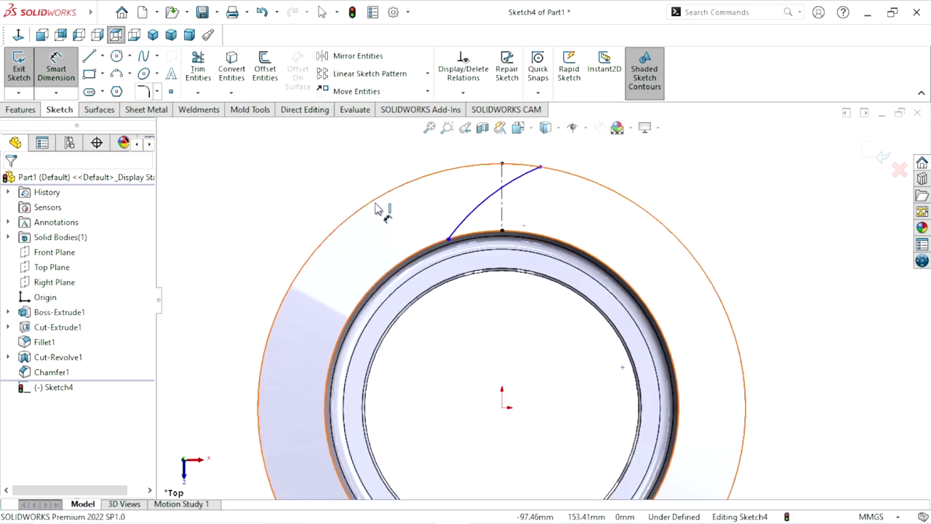
pyautogui.click(493, 204)
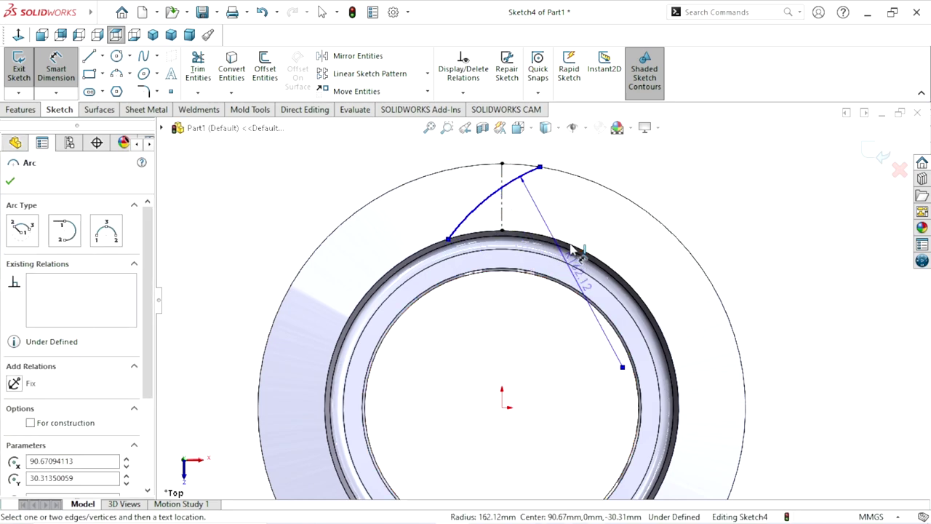
pyautogui.click(542, 222)
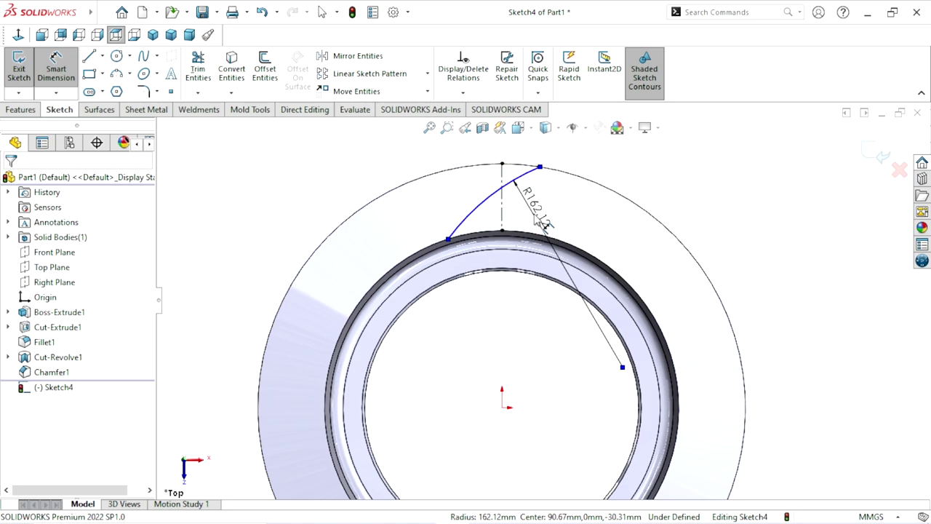
pyautogui.press('BackSpace')
pyautogui.write('100')
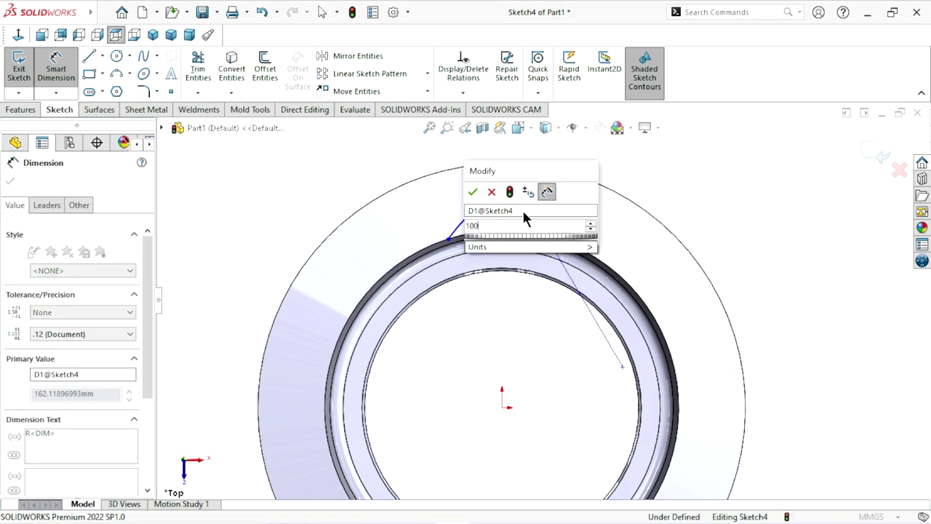
pyautogui.click(473, 192)
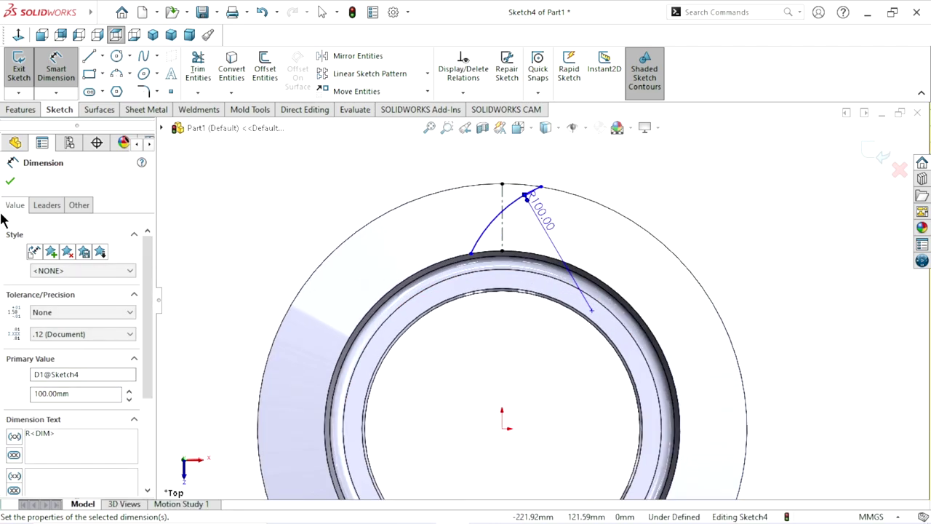
pyautogui.click(13, 183)
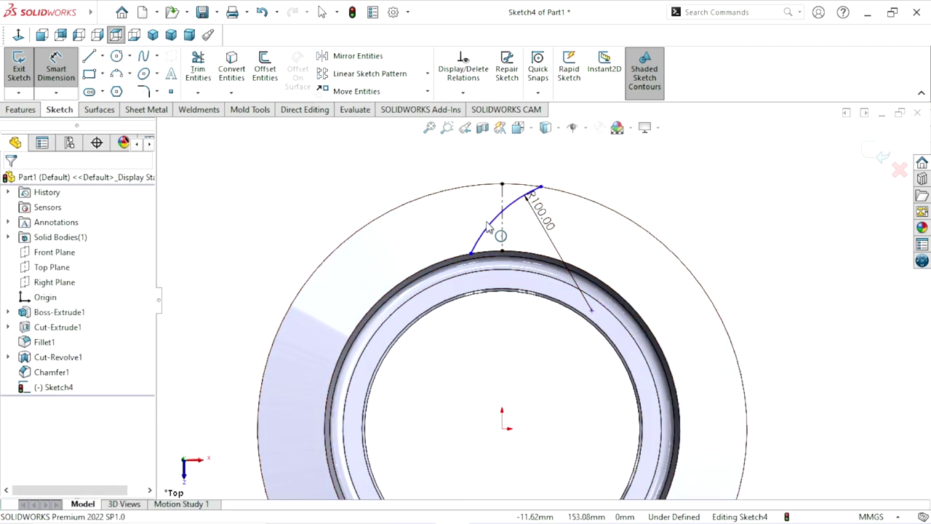
pyautogui.press('Escape')
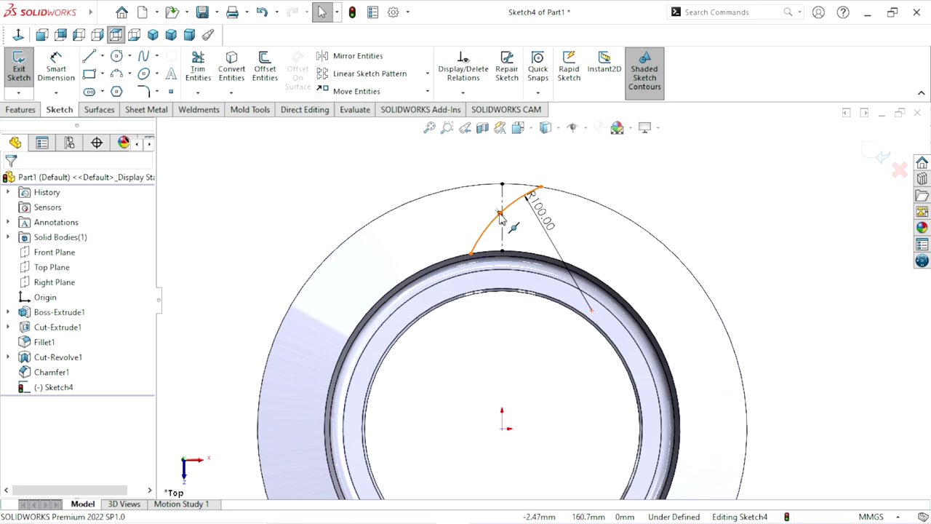
# - Add a Vertical relation between the arc's midpoint and the origin
pyautogui.click(500, 217)
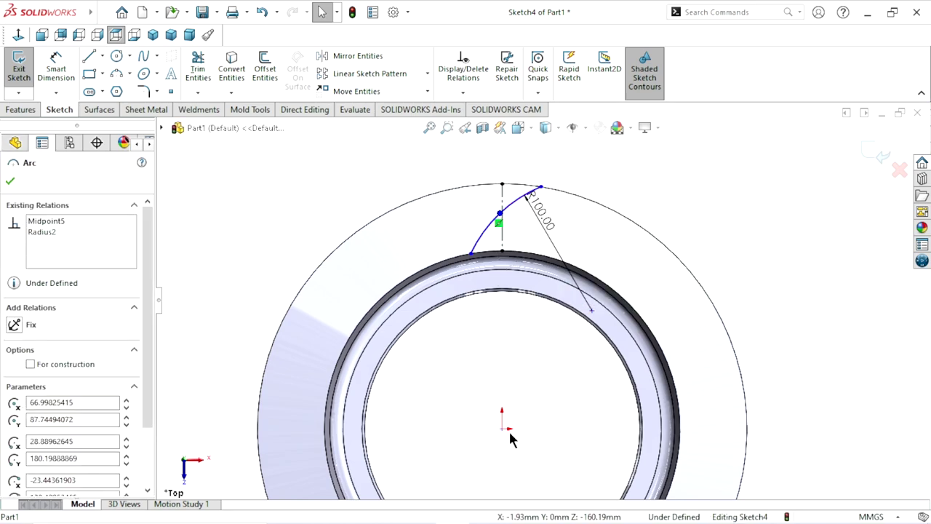
pyautogui.press('Escape')
pyautogui.click(499, 213)
pyautogui.keyDown('ctrl'); pyautogui.click(502, 429); pyautogui.keyUp('ctrl')
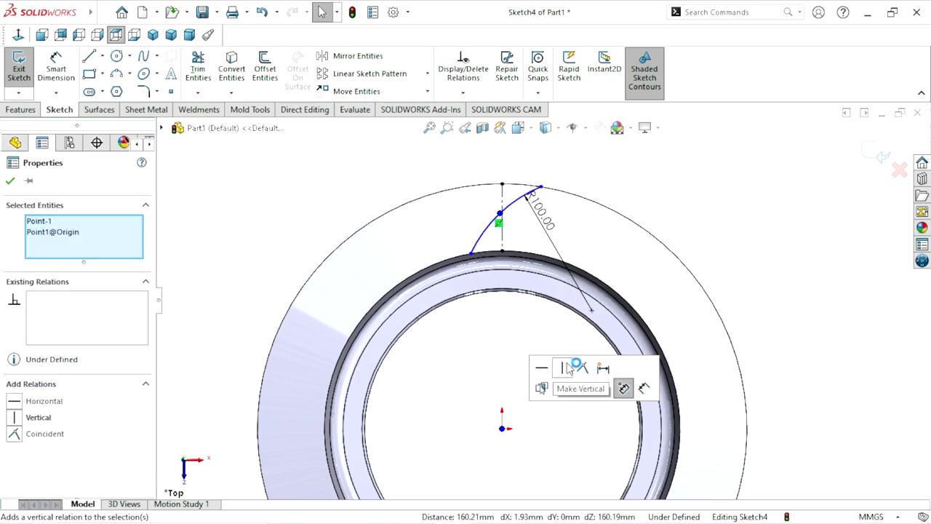
pyautogui.click(570, 368)
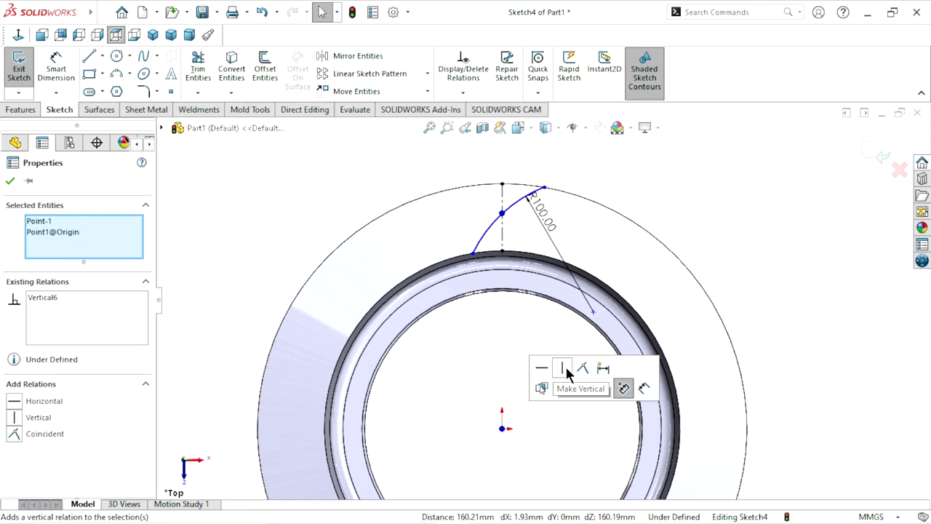
pyautogui.click(11, 182)
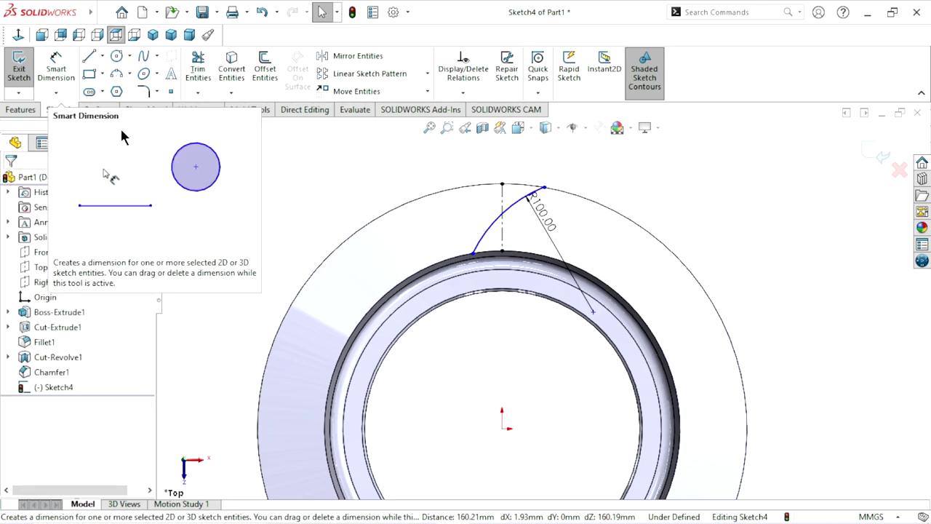
pyautogui.scroll(2, 506, 340)
pyautogui.scroll(-1, 577, 321)
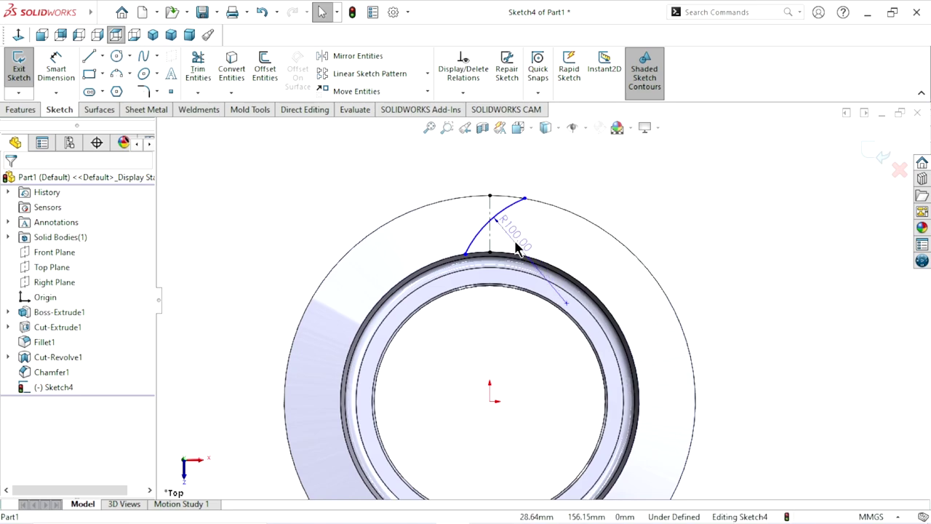
# - Fully define the sketch automatically
pyautogui.click(515, 233)
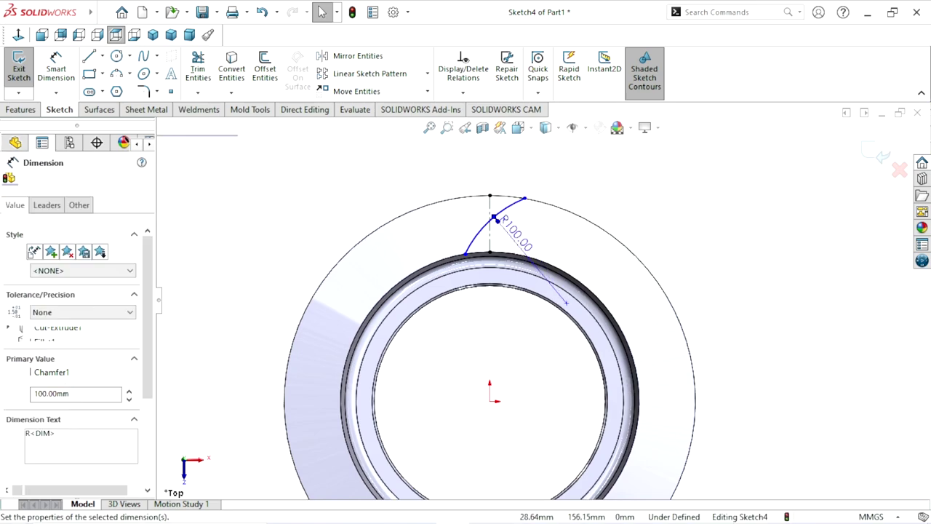
pyautogui.click(463, 93)
pyautogui.click(467, 141)
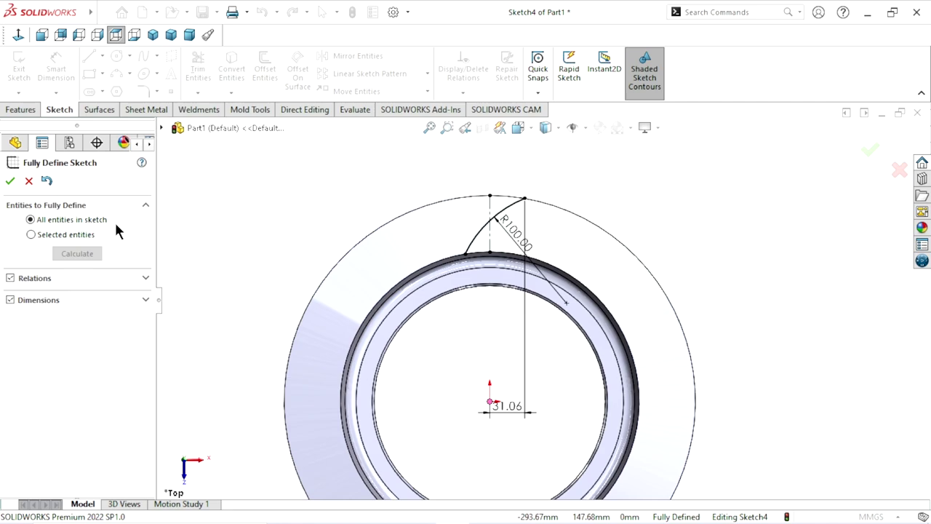
pyautogui.click(10, 182)
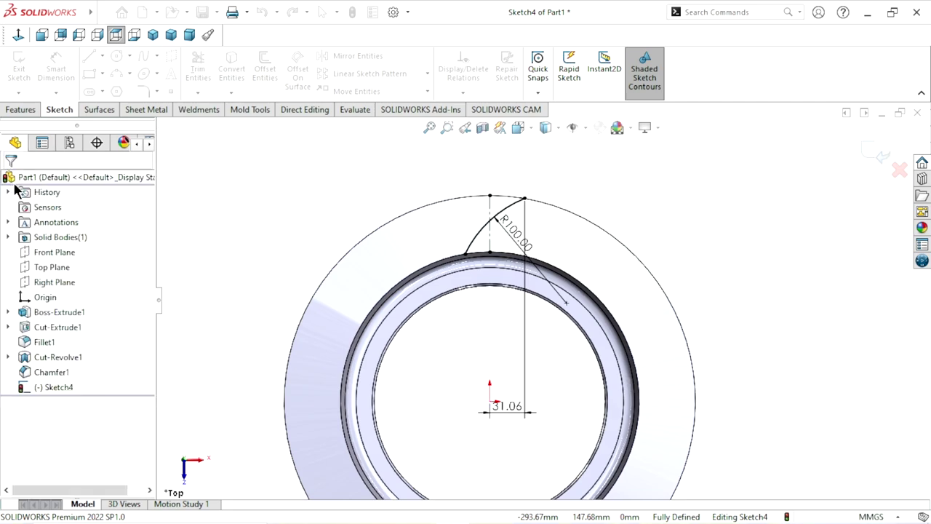
# - Change the 31.06 horizontal dimension to 29.5 mm
pyautogui.click(524, 418)
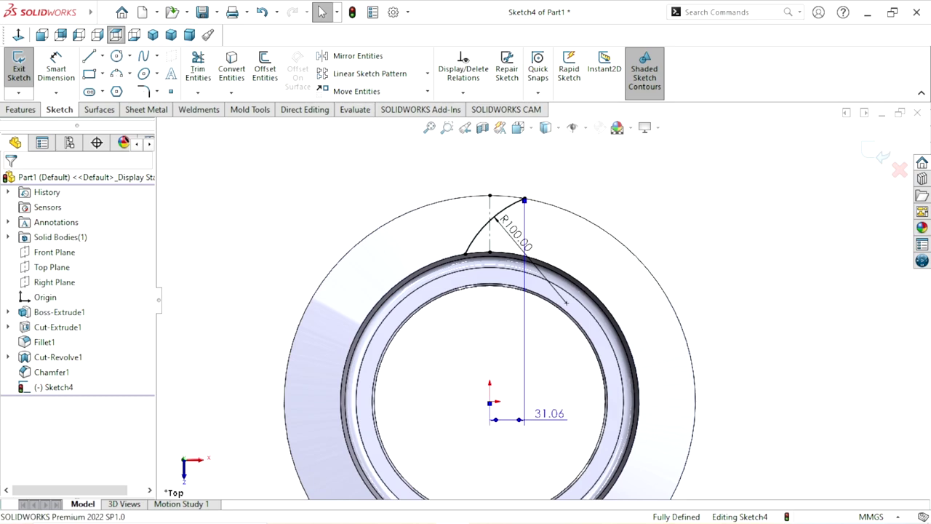
pyautogui.click(564, 419)
pyautogui.doubleClick(563, 413)
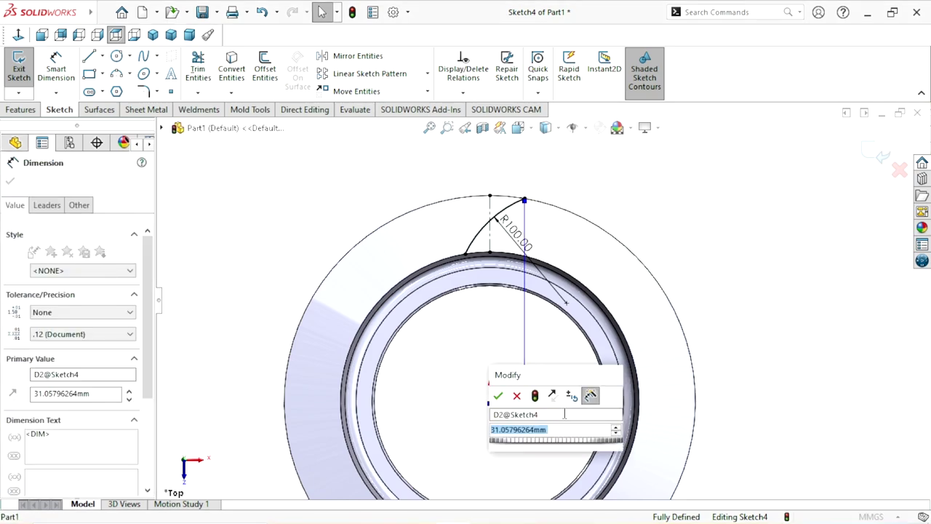
pyautogui.write('29.5')
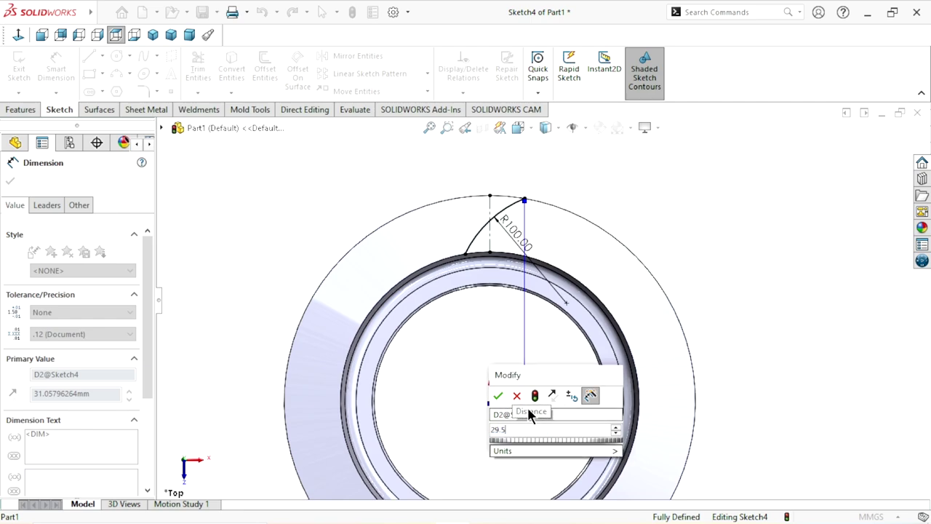
pyautogui.click(498, 397)
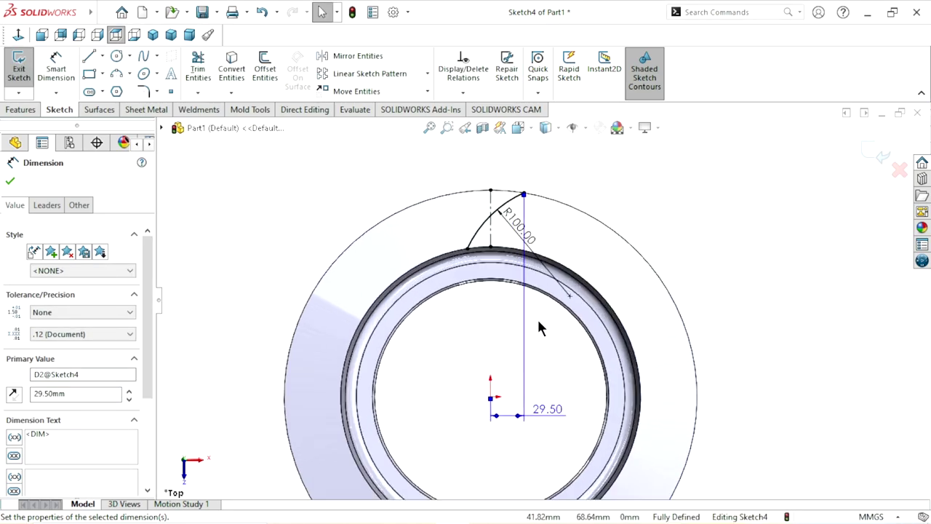
pyautogui.scroll(1, 540, 331)
pyautogui.scroll(1, 544, 412)
pyautogui.scroll(1, 558, 386)
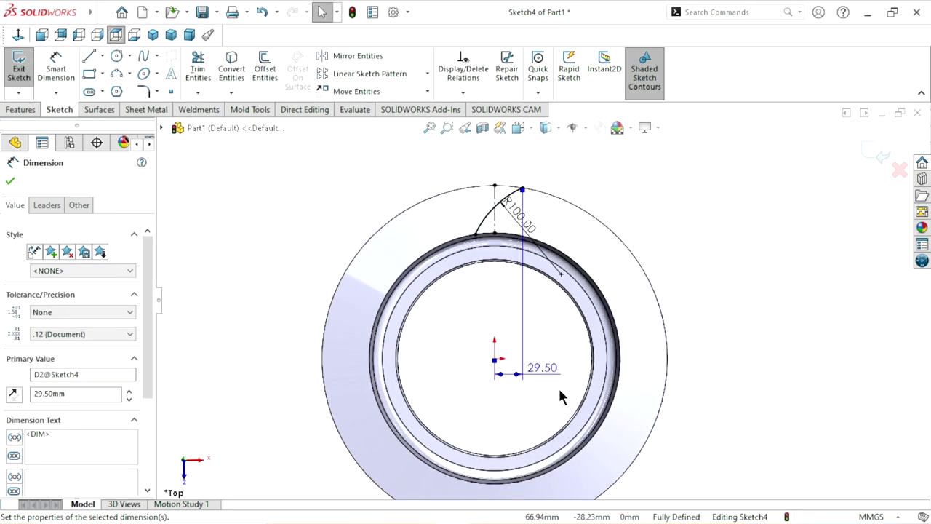
pyautogui.scroll(-1, 554, 270)
pyautogui.click(688, 253)
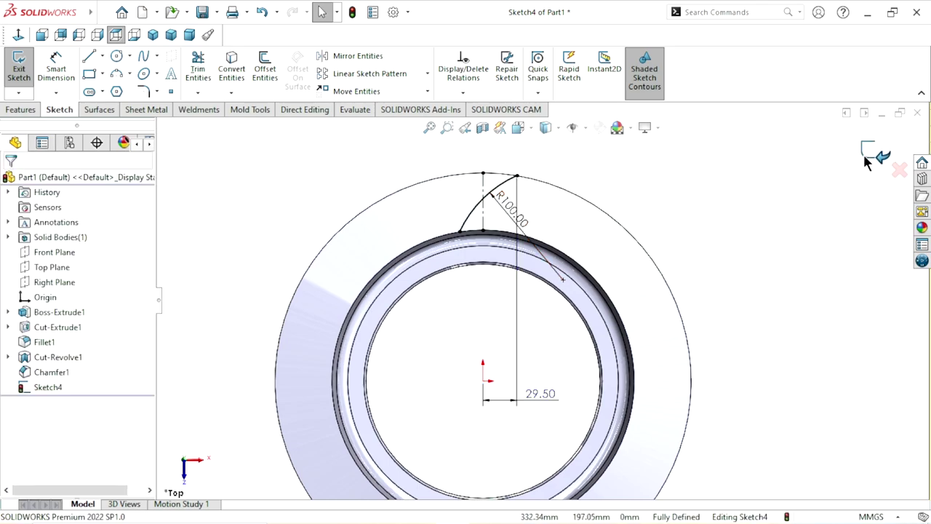
# - Exit Sketch4 and orbit the ring into a 3D view
pyautogui.click(864, 155)
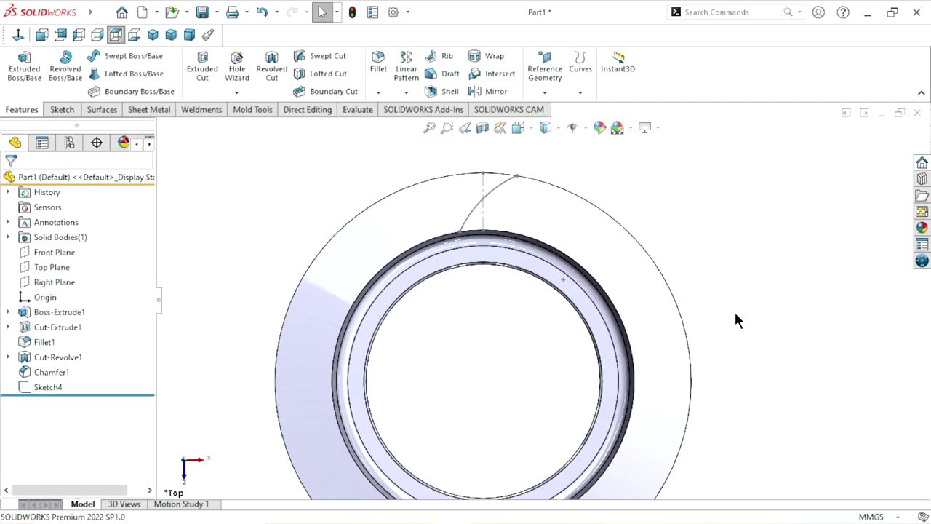
pyautogui.moveTo(734, 309); pyautogui.dragTo(664, 244, button='middle')
pyautogui.scroll(1, 663, 244)
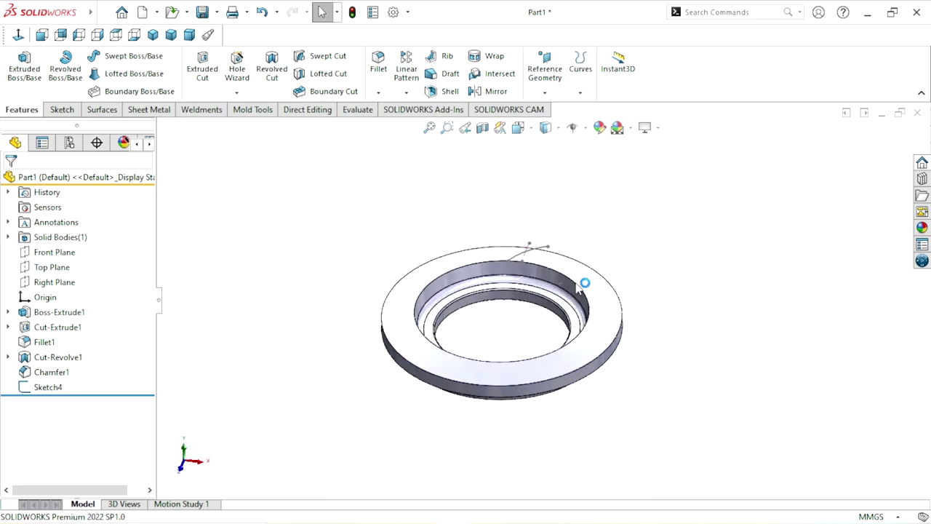
pyautogui.scroll(-2, 670, 245)
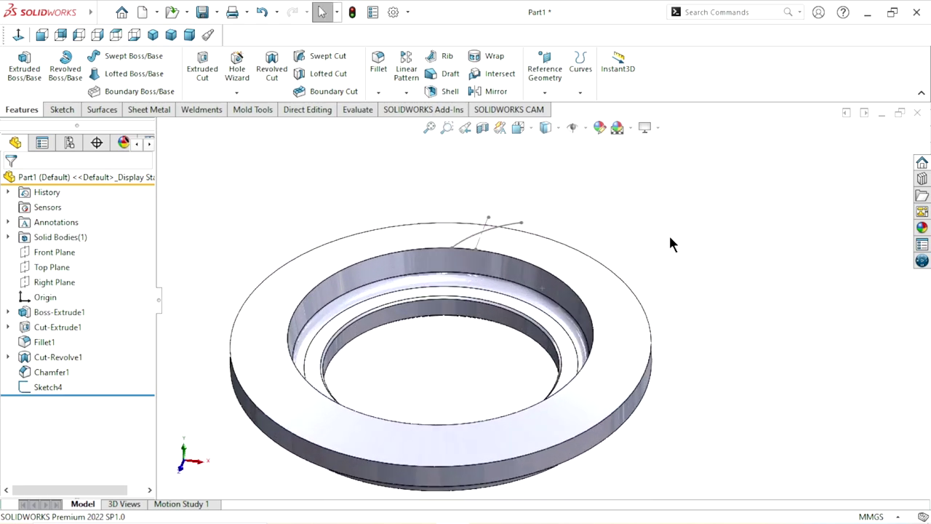
# - Project Sketch4's R100 arc onto the ring's top face as Curve1
pyautogui.click(580, 92)
pyautogui.click(596, 126)
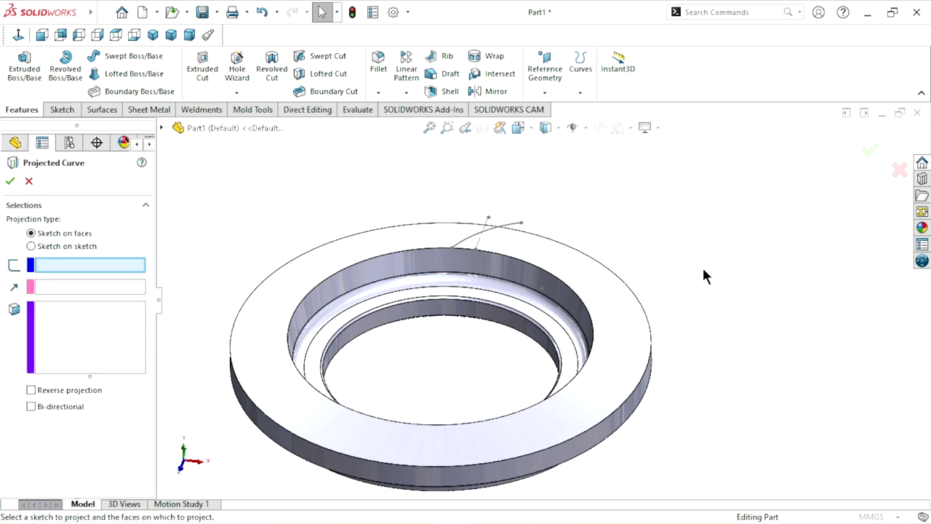
pyautogui.click(518, 227)
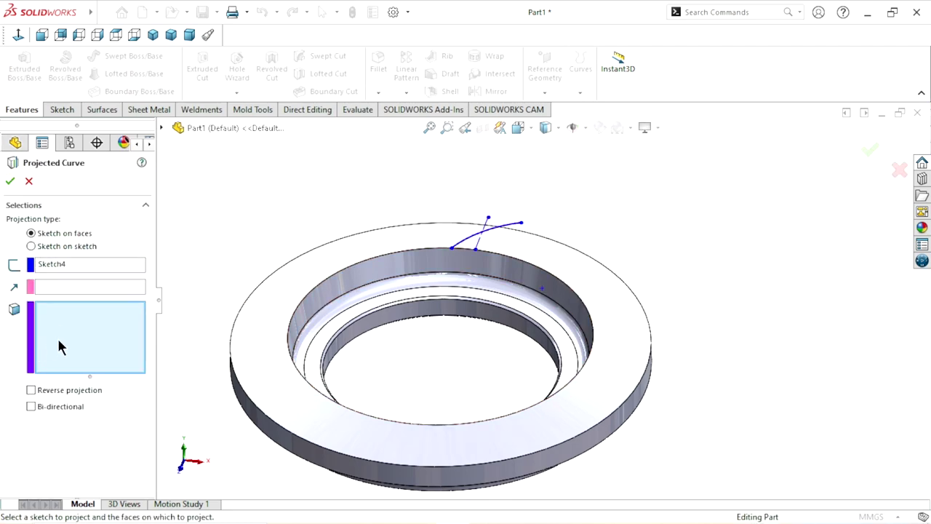
pyautogui.click(552, 253)
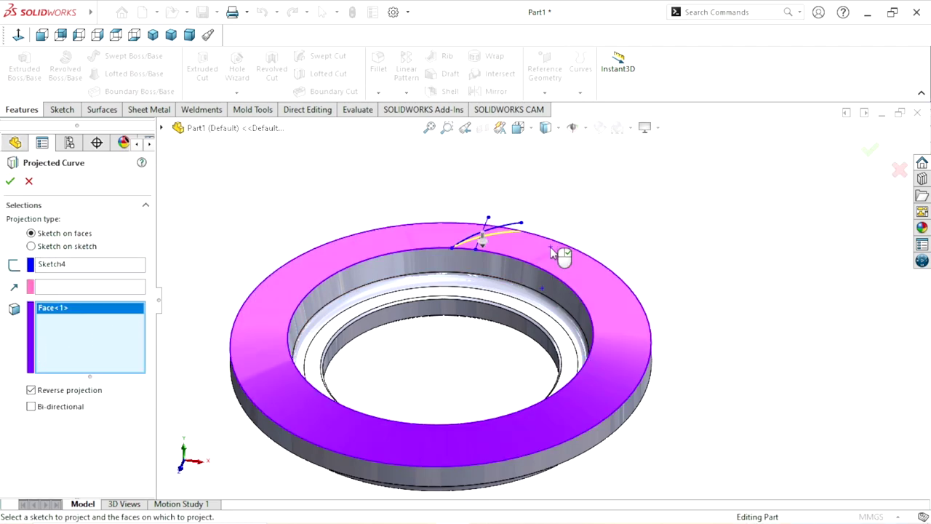
pyautogui.click(10, 184)
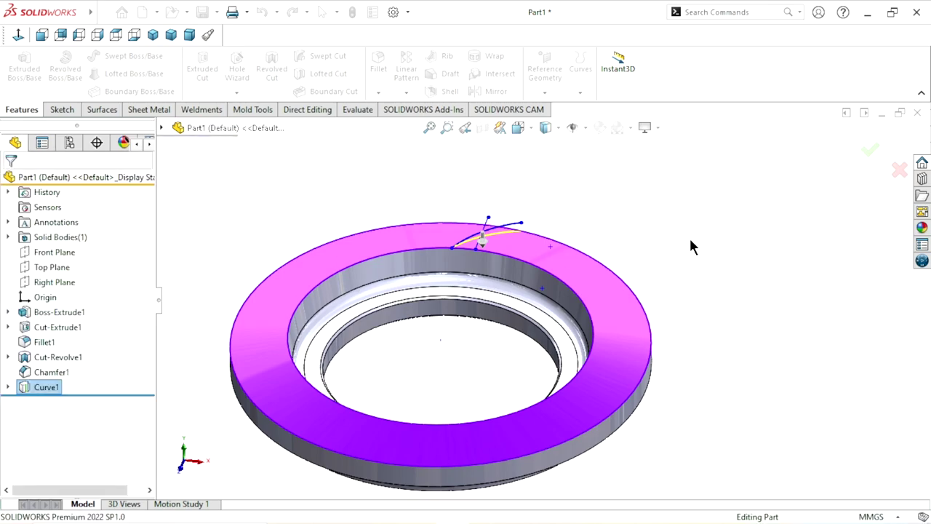
pyautogui.moveTo(702, 280)
pyautogui.mouseDown(button='middle')
pyautogui.moveTo(540, 376)
pyautogui.moveTo(575, 364)
pyautogui.mouseUp(button='middle')
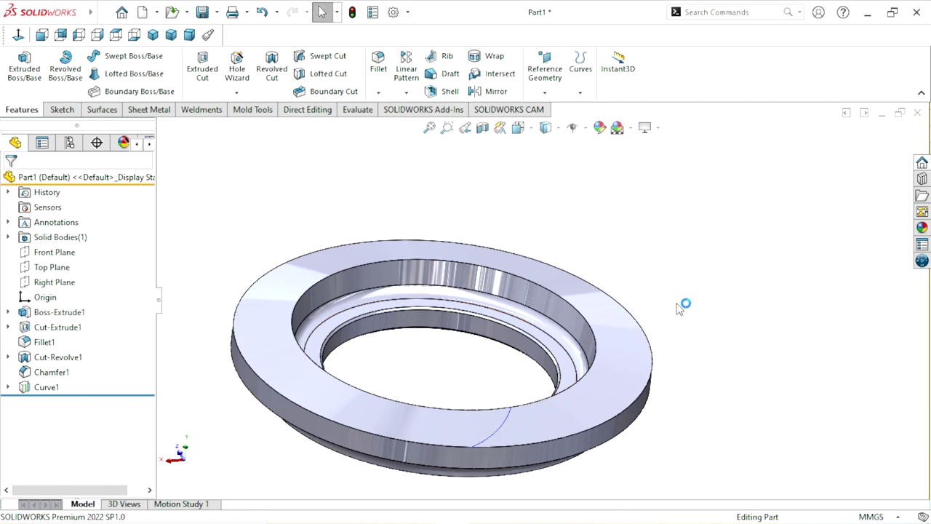
# - Create Plane1 referencing the projected curve and its endpoint on the outer edge
pyautogui.click(545, 91)
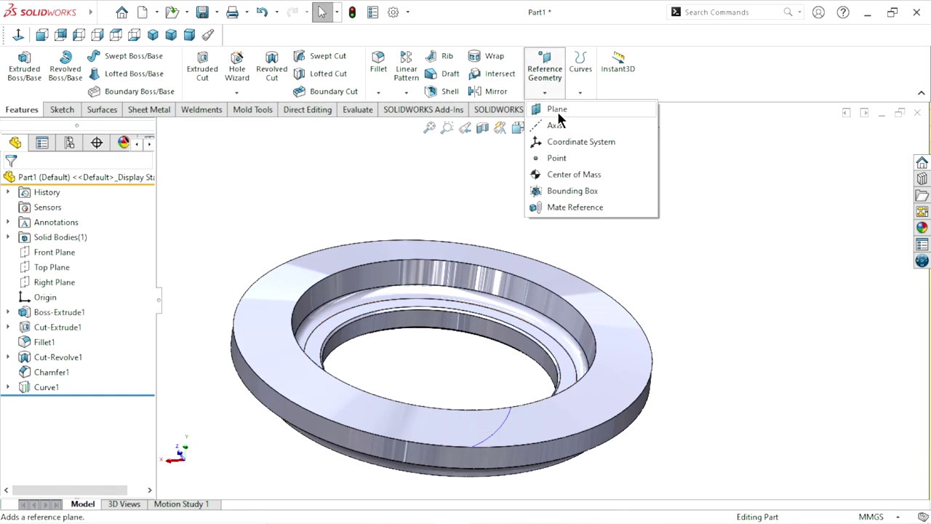
pyautogui.click(557, 113)
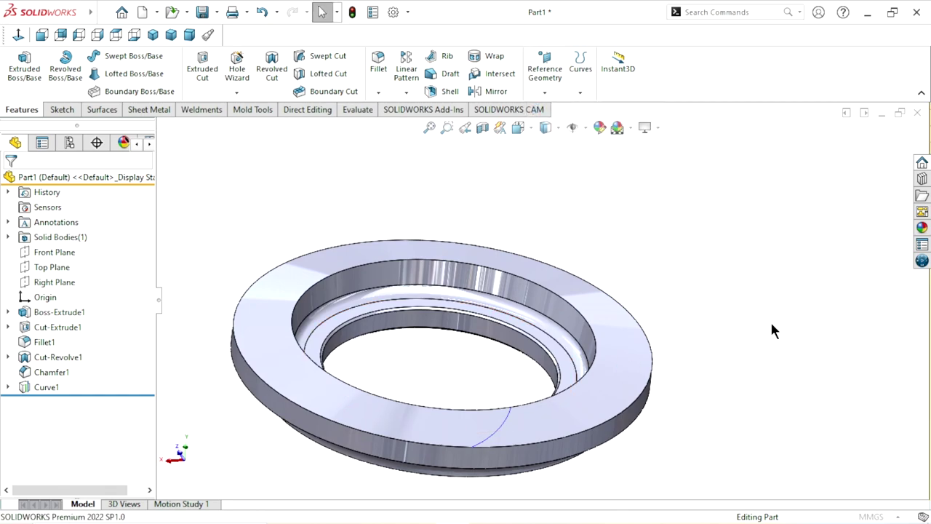
pyautogui.scroll(3, 509, 435)
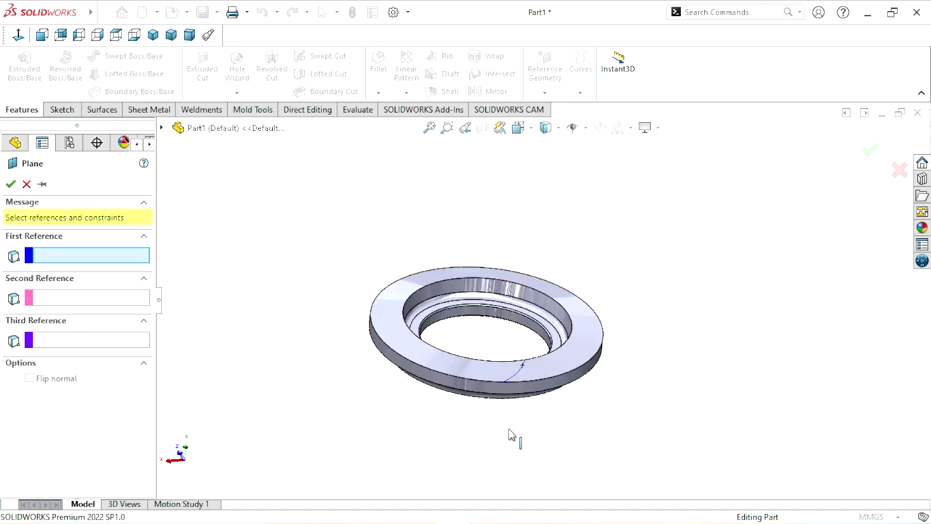
pyautogui.scroll(-3, 537, 368)
pyautogui.scroll(-3, 545, 345)
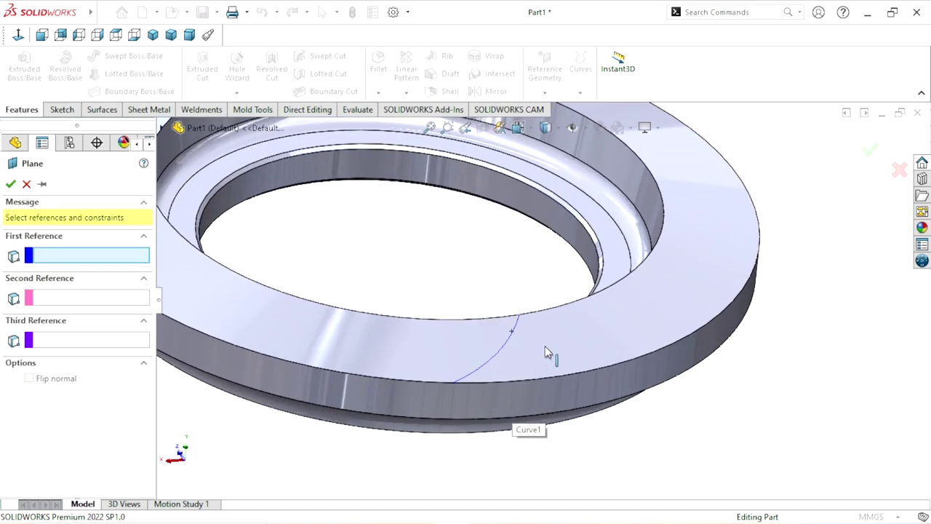
pyautogui.click(500, 354)
pyautogui.scroll(-2, 455, 385)
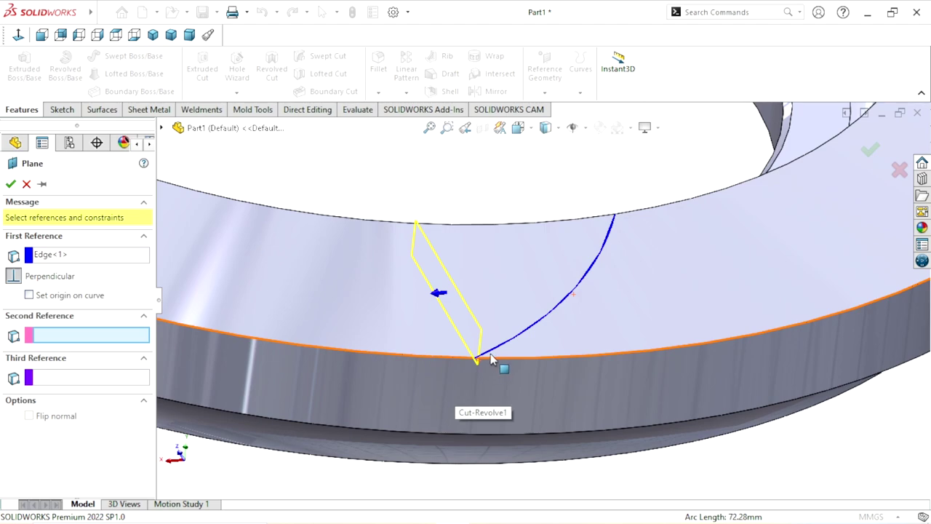
pyautogui.click(475, 360)
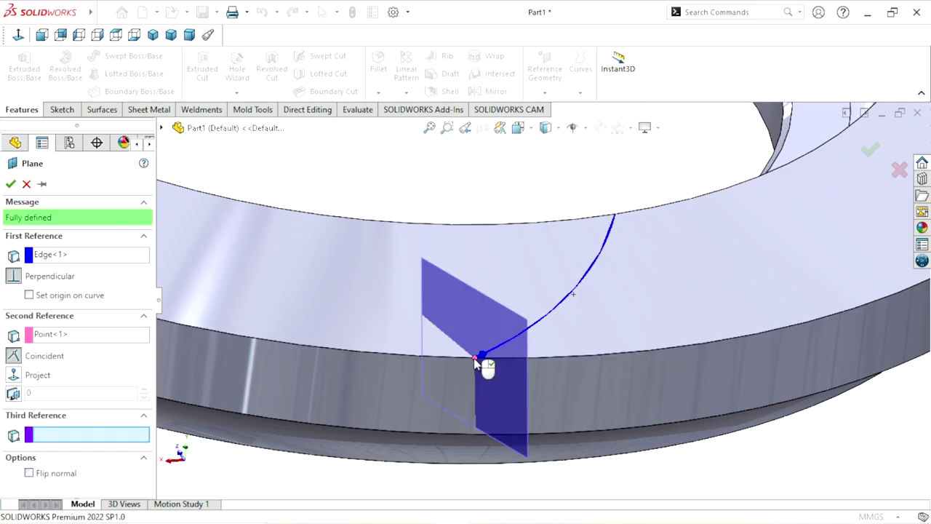
pyautogui.click(11, 185)
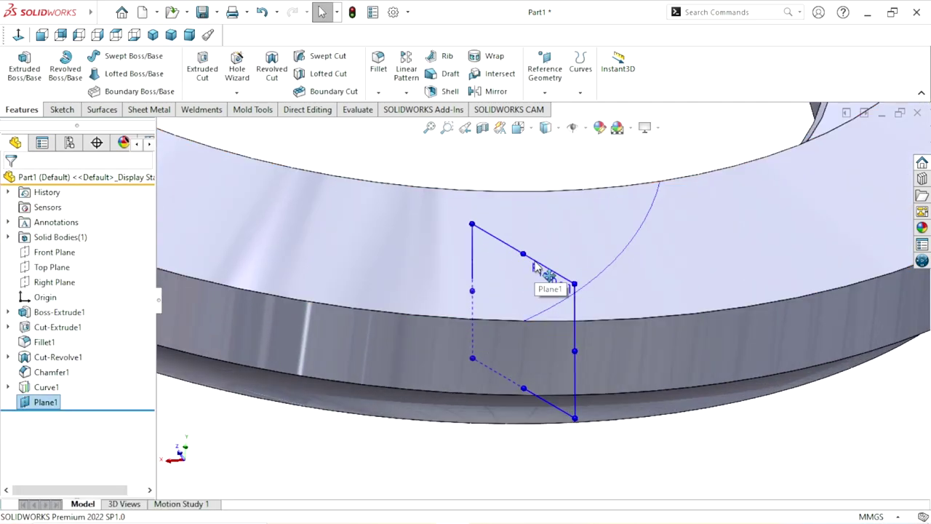
pyautogui.click(535, 268)
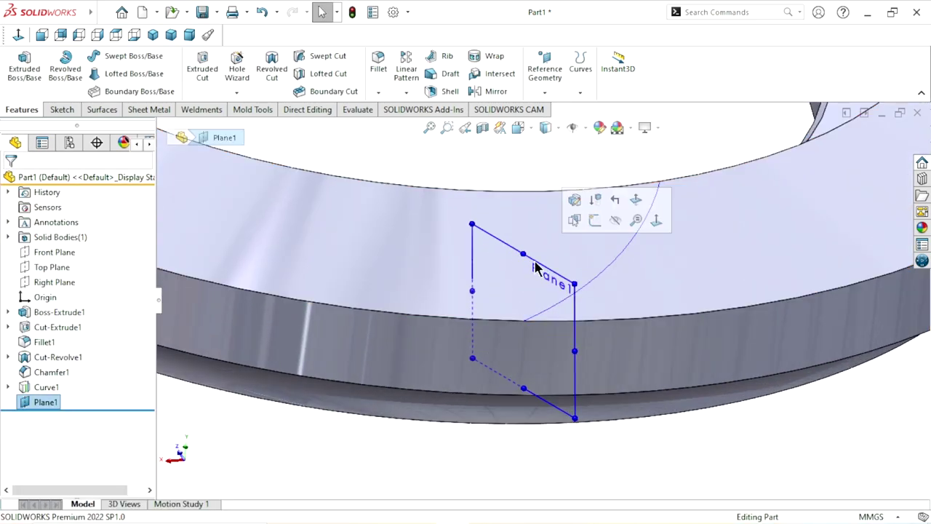
# - Start a new sketch on Plane1 and view it face-on from the opposite side
pyautogui.click(594, 224)
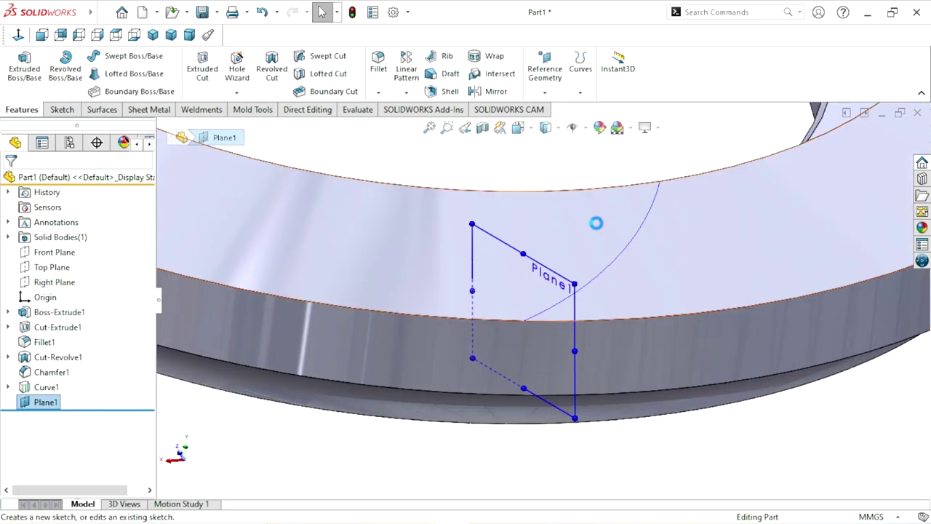
pyautogui.click(18, 34)
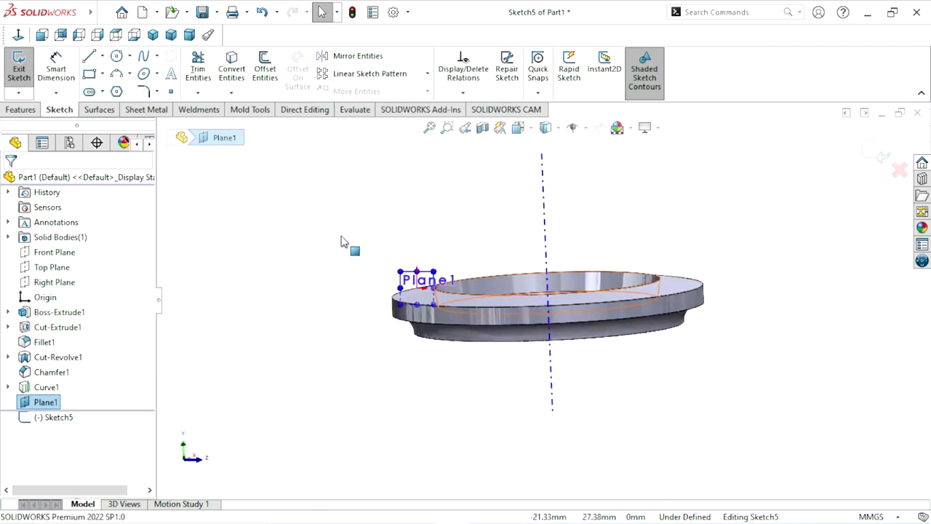
pyautogui.click(18, 34)
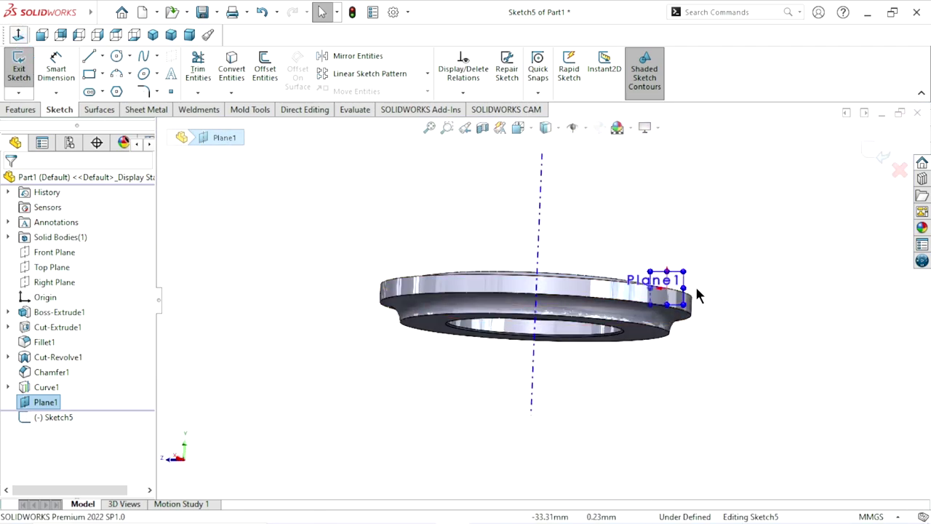
pyautogui.scroll(-3, 697, 294)
pyautogui.scroll(-3, 727, 276)
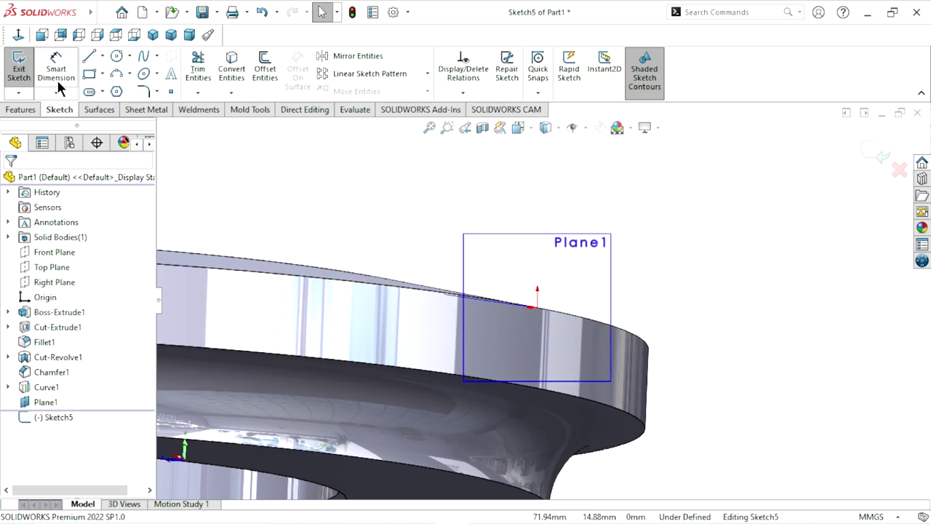
# - Draw a closed trapezoid of four lines, wide at the top and narrow at the bottom
pyautogui.press('l')
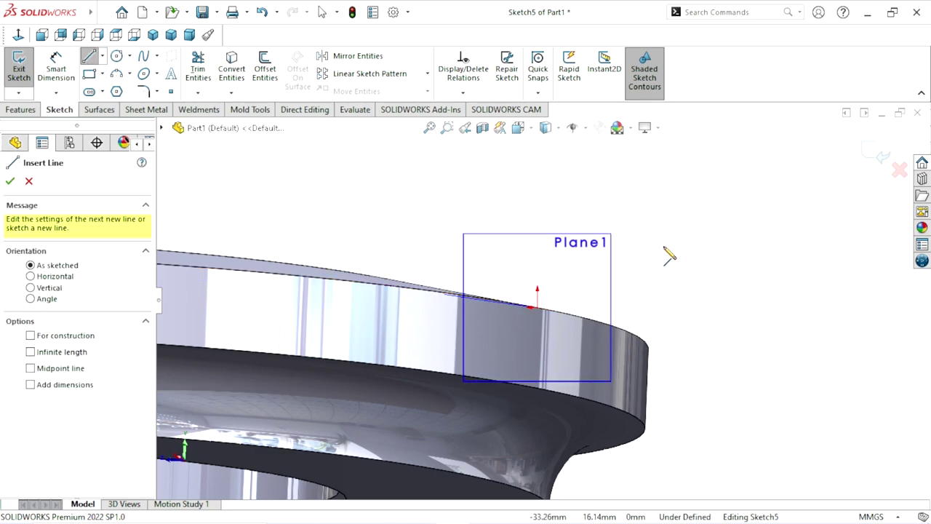
pyautogui.click(665, 245)
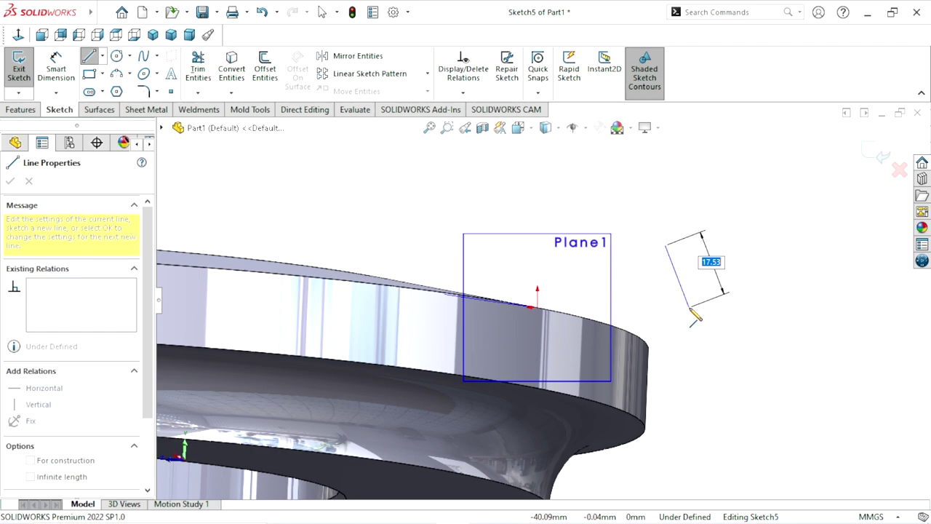
pyautogui.click(689, 306)
pyautogui.click(712, 306)
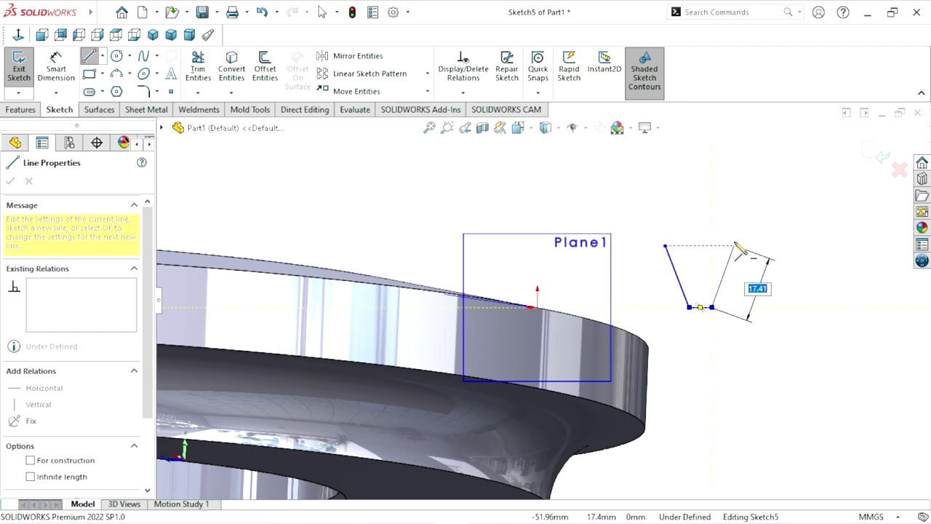
pyautogui.click(735, 245)
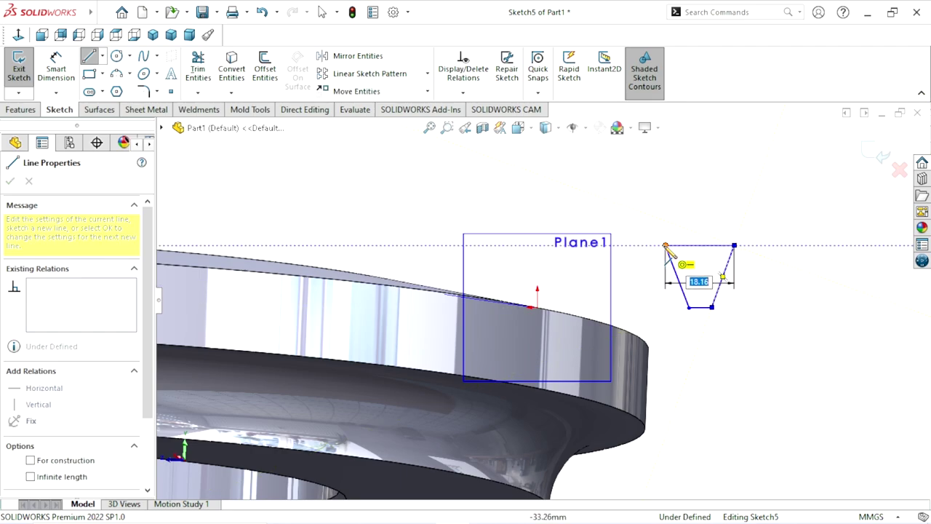
pyautogui.click(665, 245)
pyautogui.rightClick(690, 220)
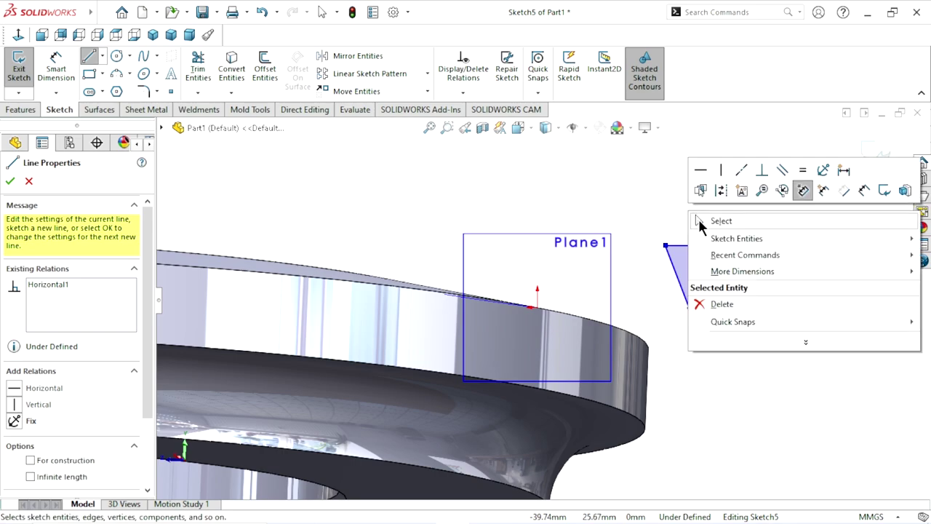
pyautogui.click(696, 220)
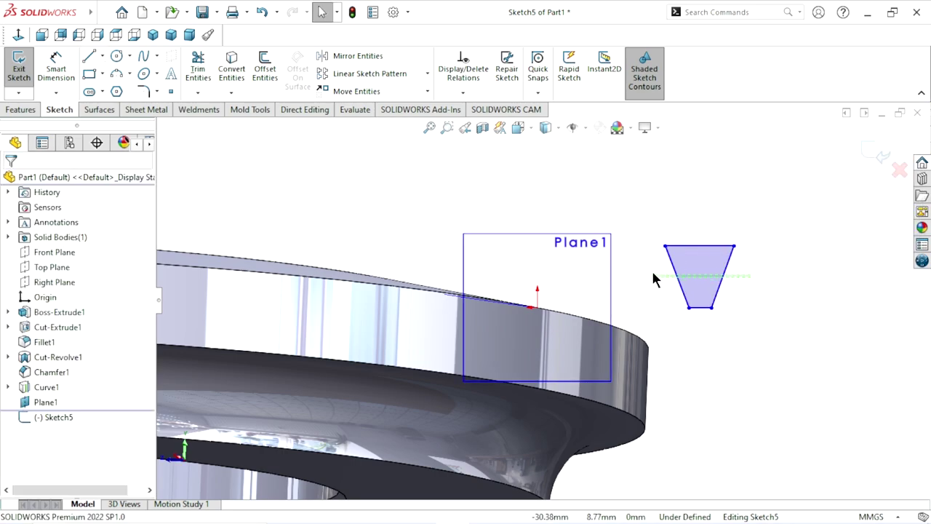
# - Make the trapezoid's two slanted sides equal in length
pyautogui.click(723, 277)
pyautogui.keyDown('ctrl'); pyautogui.click(669, 251); pyautogui.keyUp('ctrl')
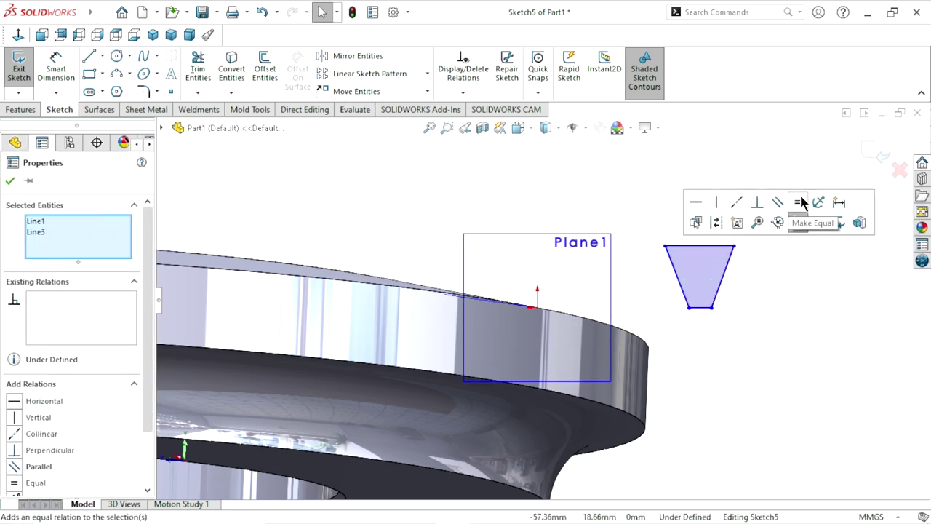
pyautogui.click(800, 202)
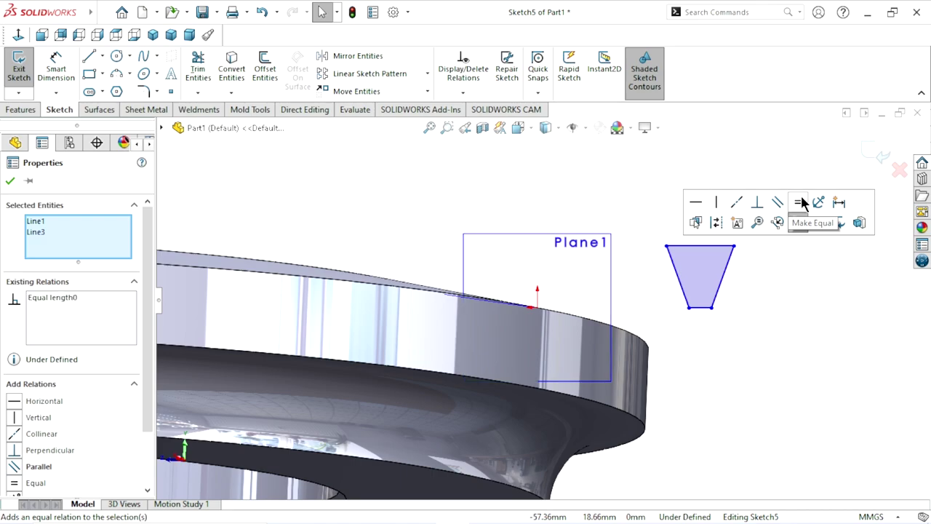
pyautogui.click(9, 182)
# - Dimension the top edge to 13 mm and the bottom edge to 3.5 mm
pyautogui.click(64, 76)
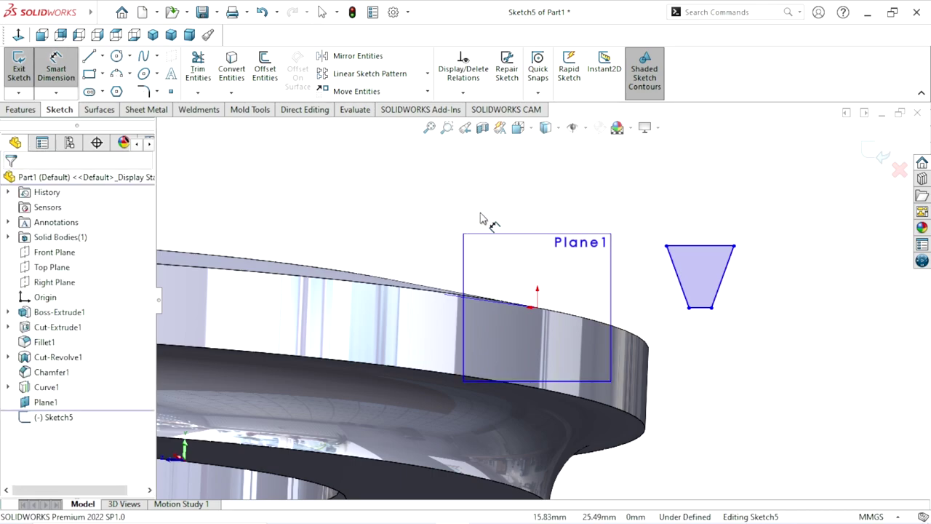
pyautogui.click(694, 246)
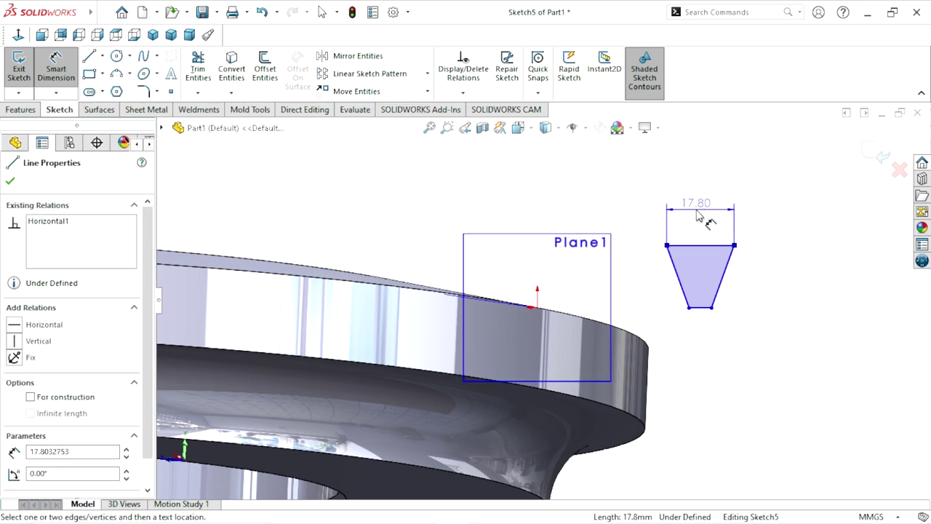
pyautogui.click(697, 220)
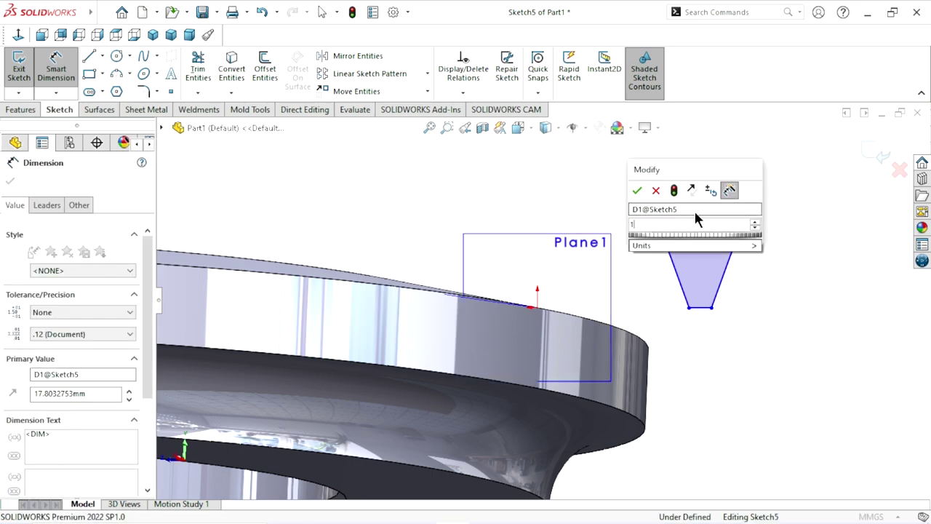
pyautogui.write('13')
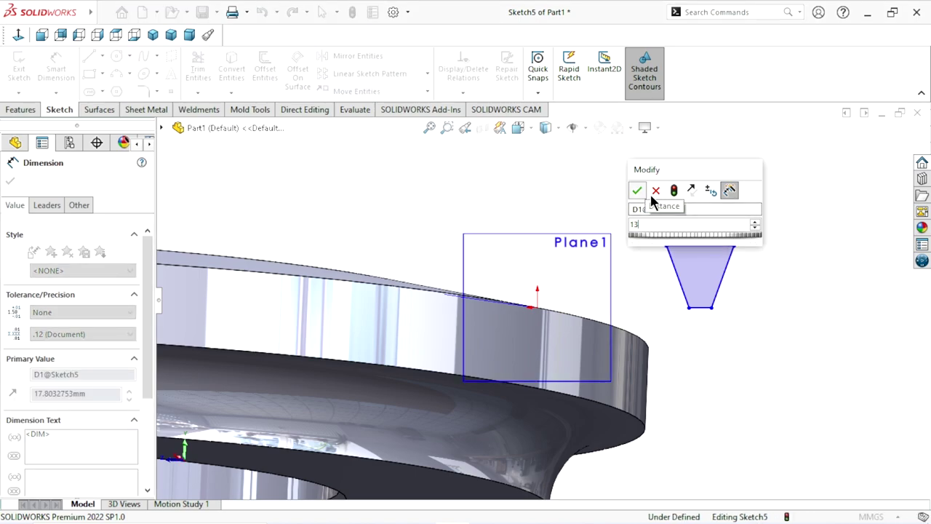
pyautogui.click(654, 190)
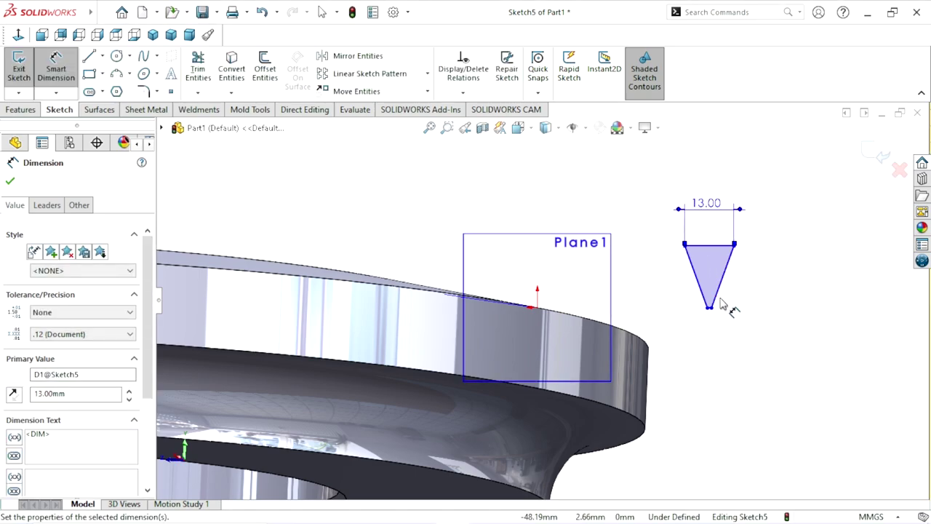
pyautogui.scroll(-2, 694, 326)
pyautogui.click(654, 323)
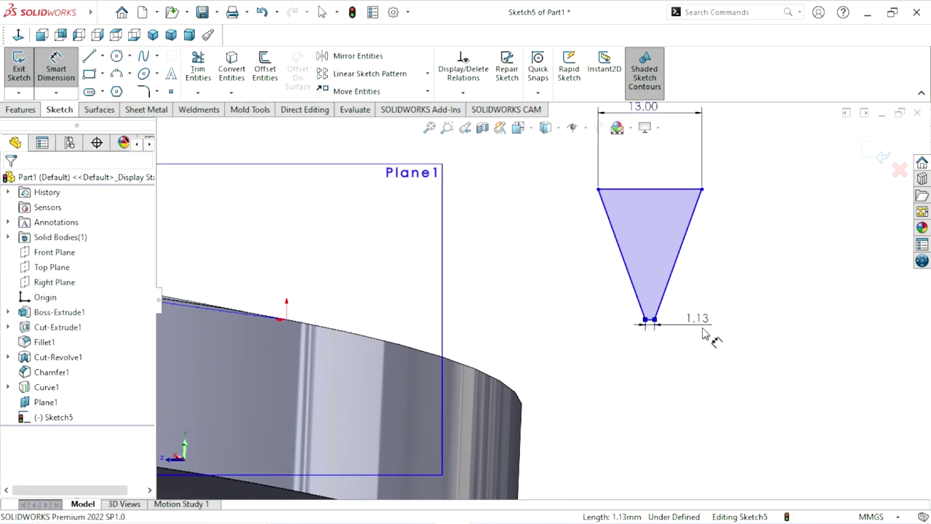
pyautogui.click(704, 333)
pyautogui.write('3.5')
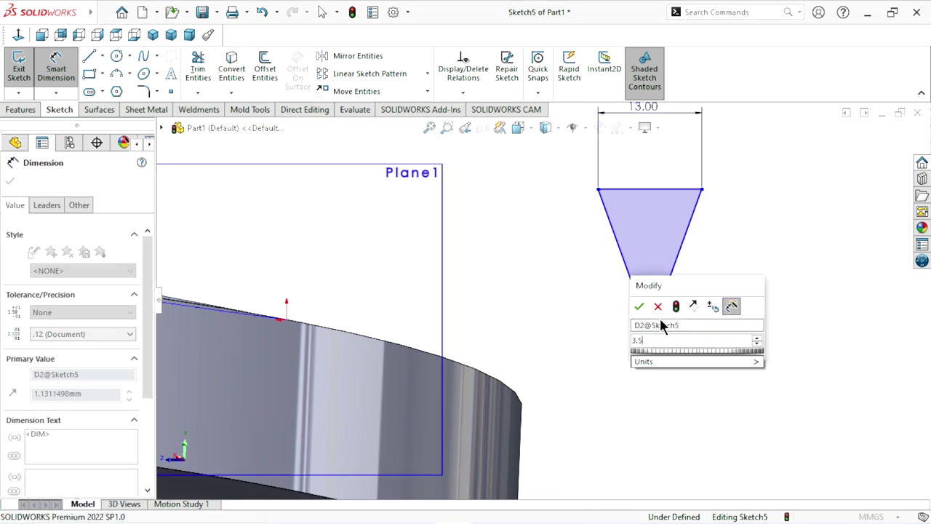
pyautogui.click(640, 306)
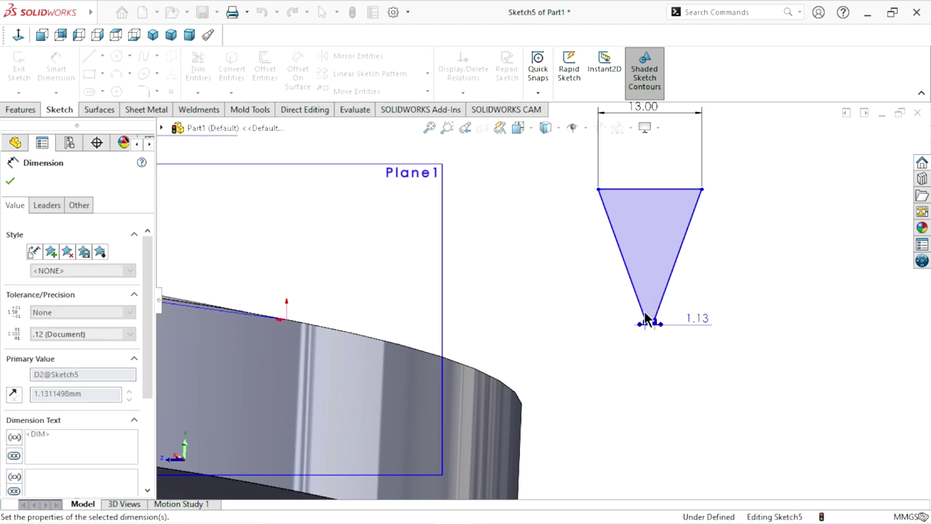
# - Dimension the trapezoid's vertical height to 12 mm and finish dimensioning
pyautogui.click(643, 320)
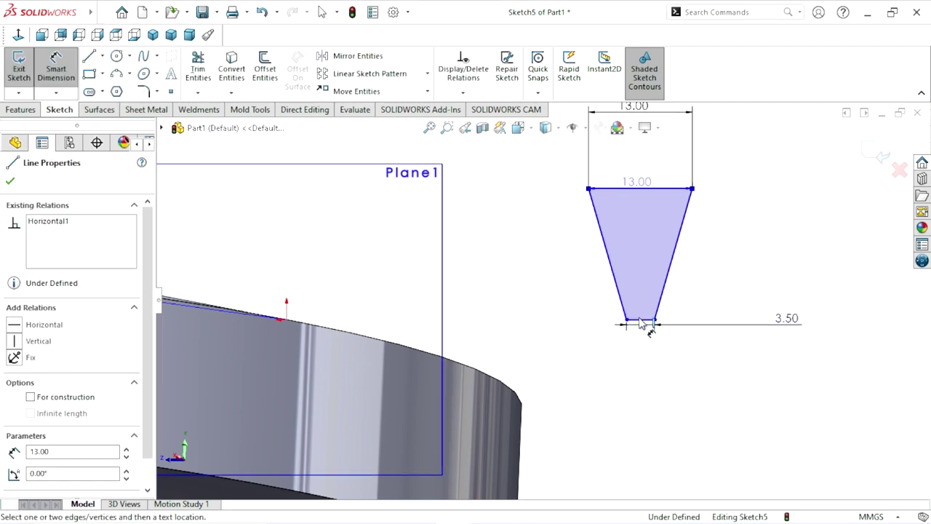
pyautogui.click(591, 191)
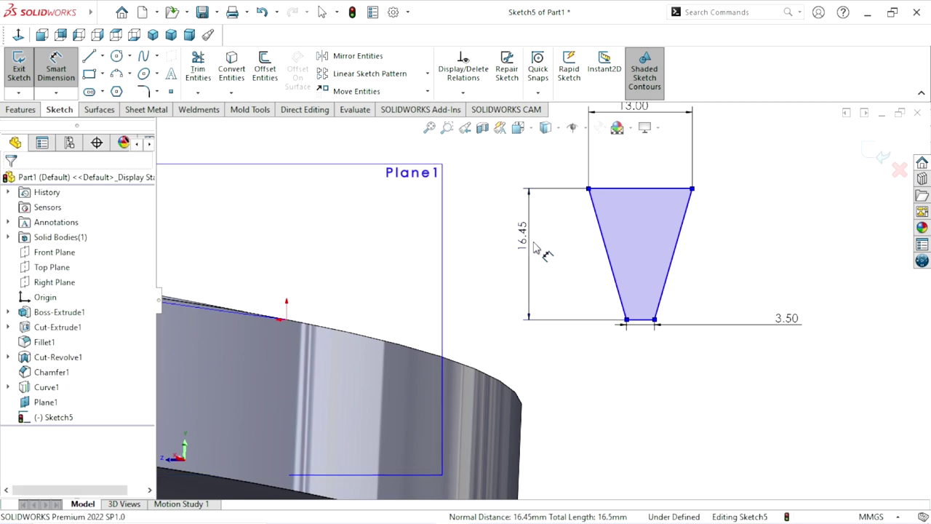
pyautogui.click(534, 247)
pyautogui.write('12')
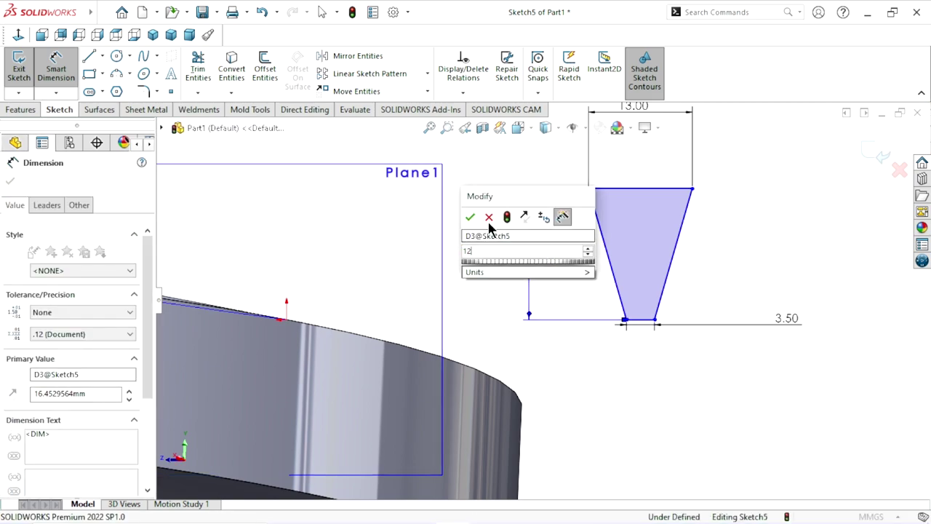
pyautogui.click(470, 216)
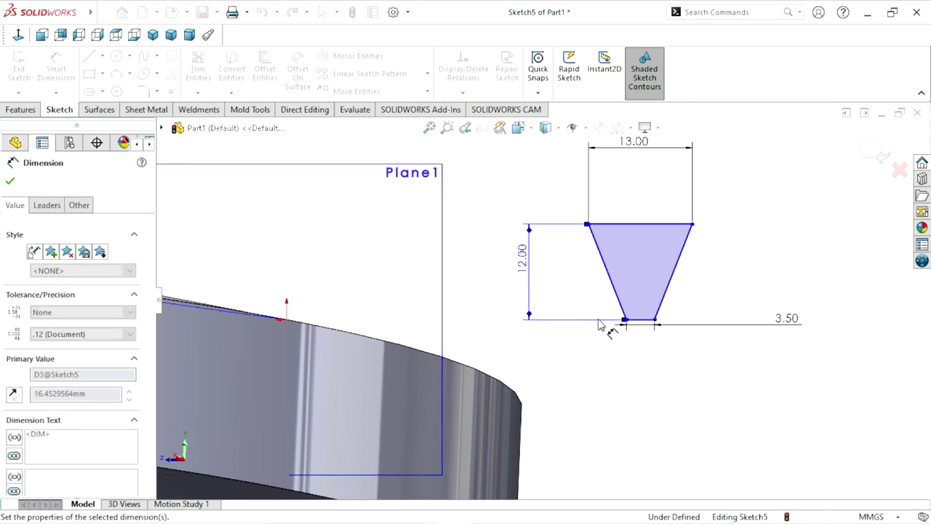
pyautogui.scroll(2, 603, 322)
pyautogui.scroll(2, 560, 312)
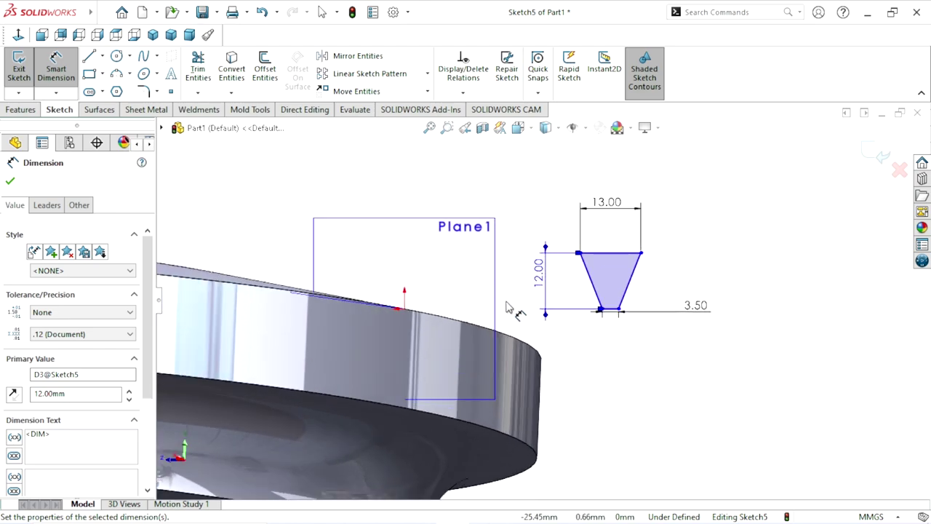
pyautogui.click(11, 185)
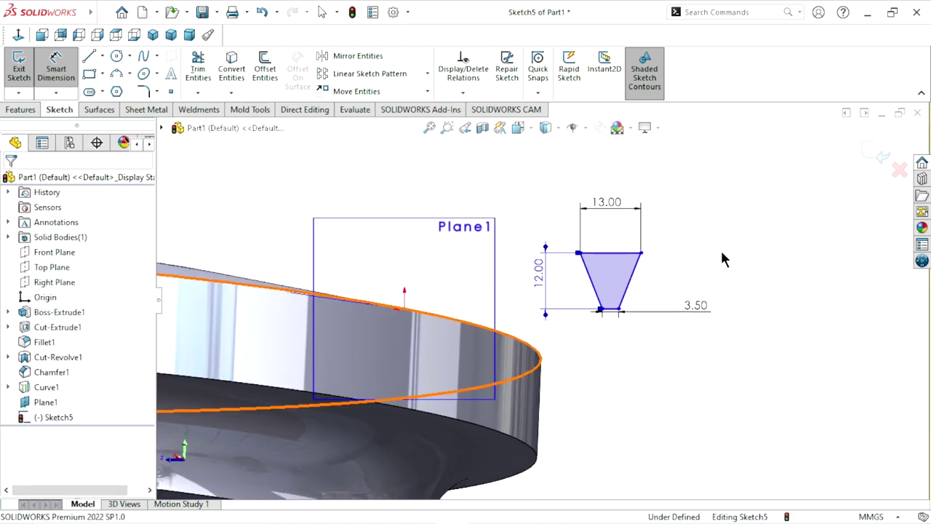
pyautogui.press('Escape')
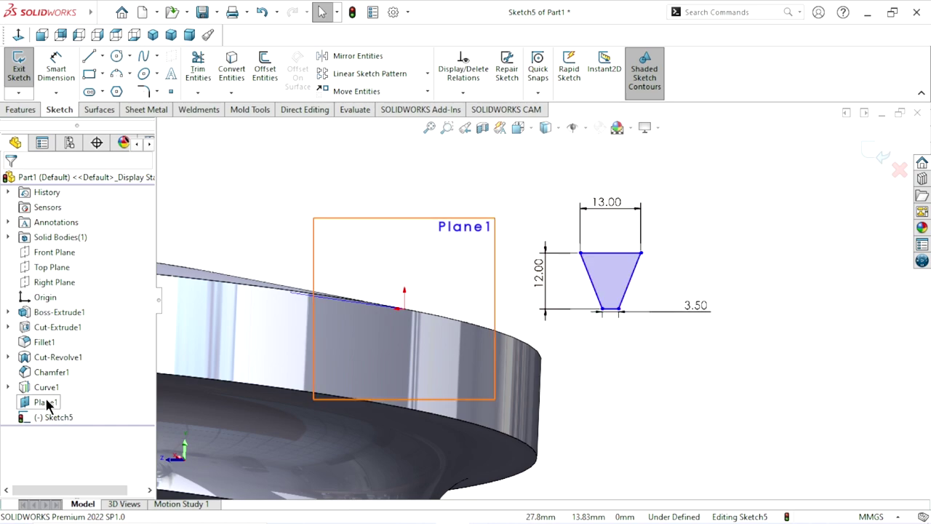
# - Hide Plane1 and select the midpoint of the profile's top edge
pyautogui.rightClick(45, 402)
pyautogui.click(80, 283)
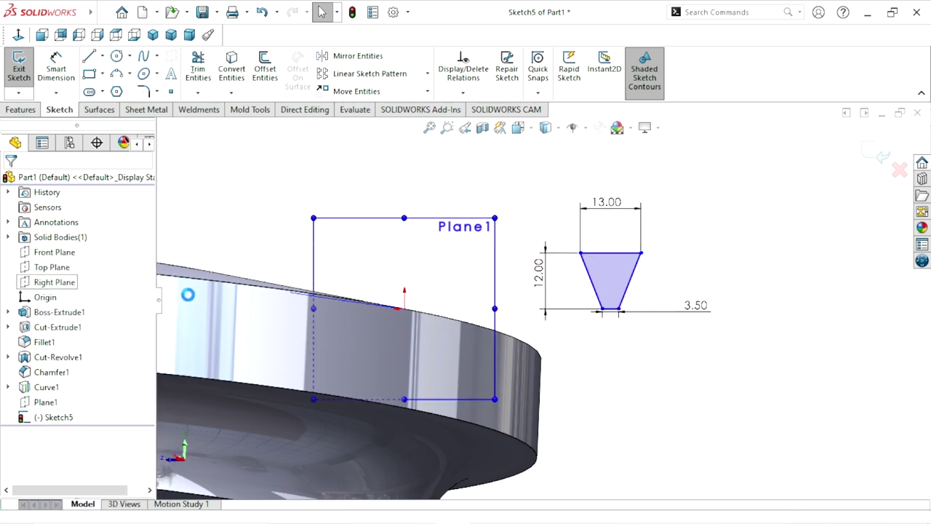
pyautogui.click(597, 257)
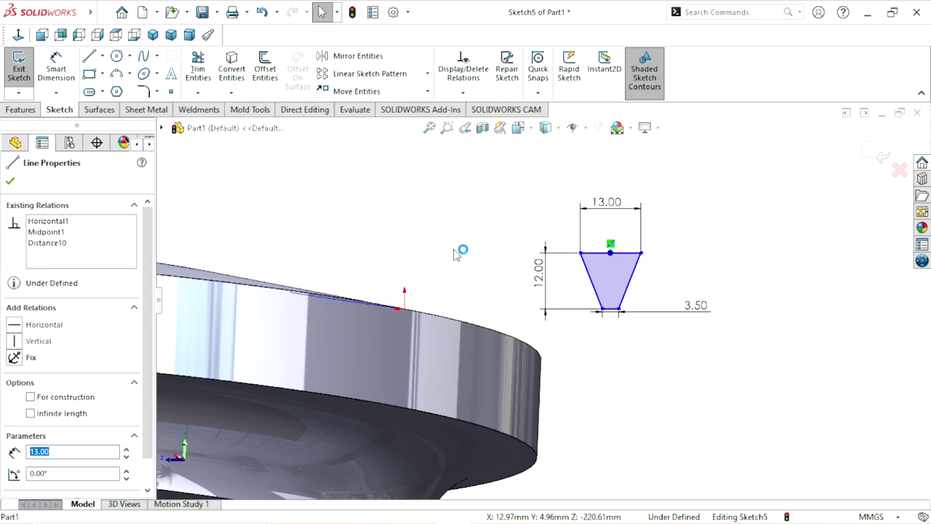
pyautogui.moveTo(463, 280); pyautogui.dragTo(424, 314, button='middle')
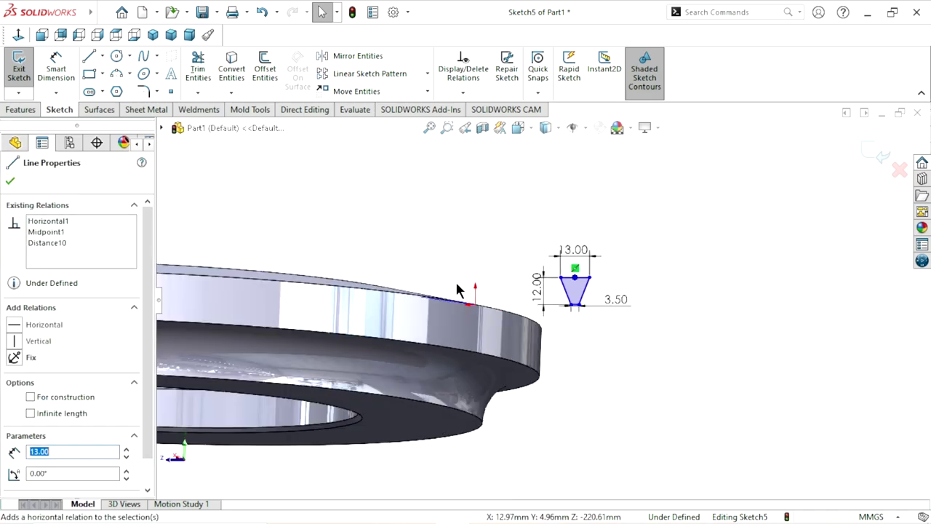
pyautogui.scroll(-5, 496, 266)
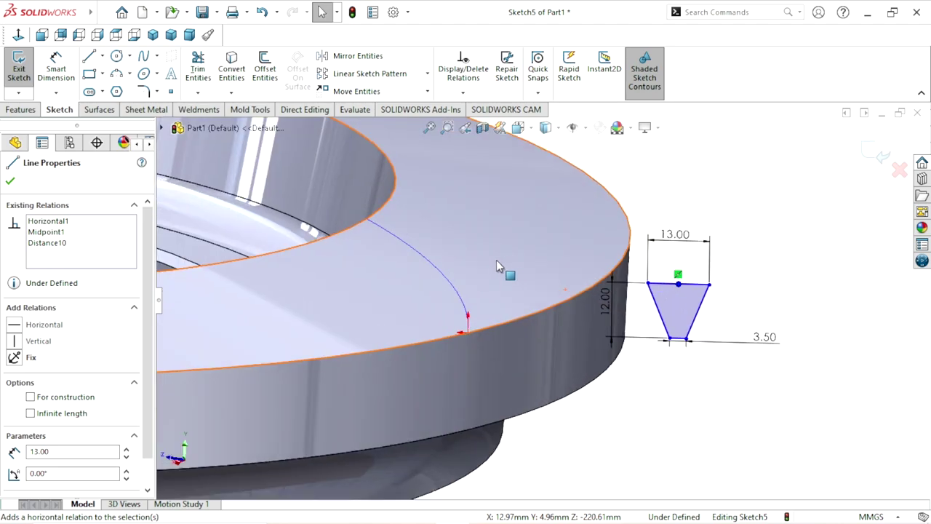
# - Add a Pierce relation between the top midpoint and the spiral curve, then show a side view
pyautogui.click(440, 272)
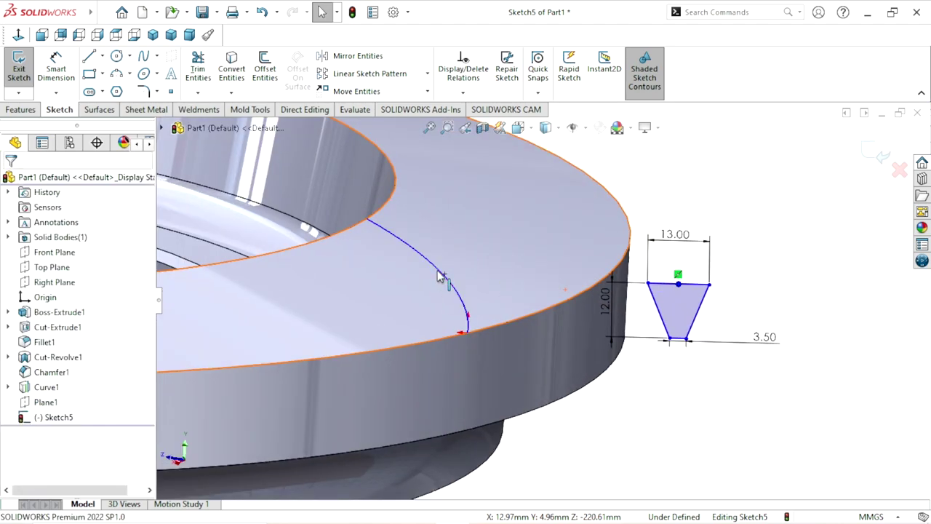
pyautogui.keyDown('ctrl'); pyautogui.click(450, 289); pyautogui.keyUp('ctrl')
pyautogui.click(478, 211)
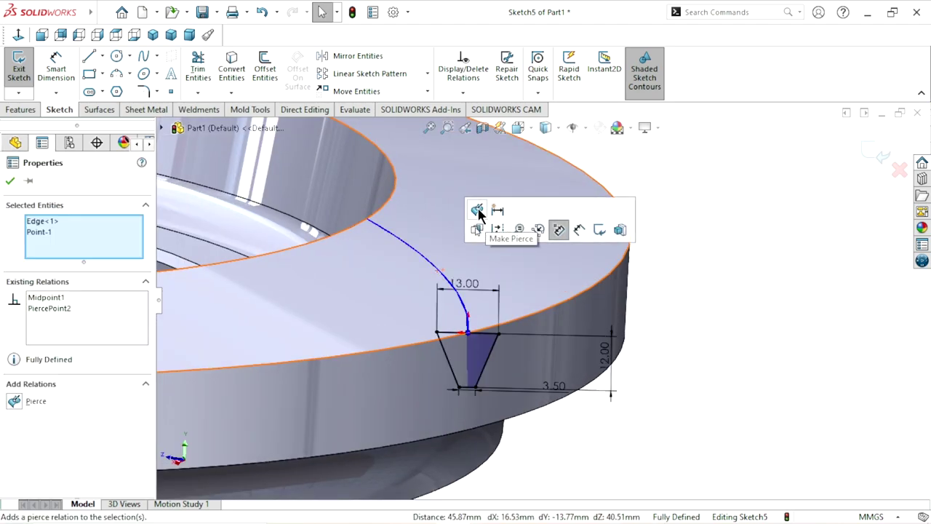
pyautogui.click(11, 181)
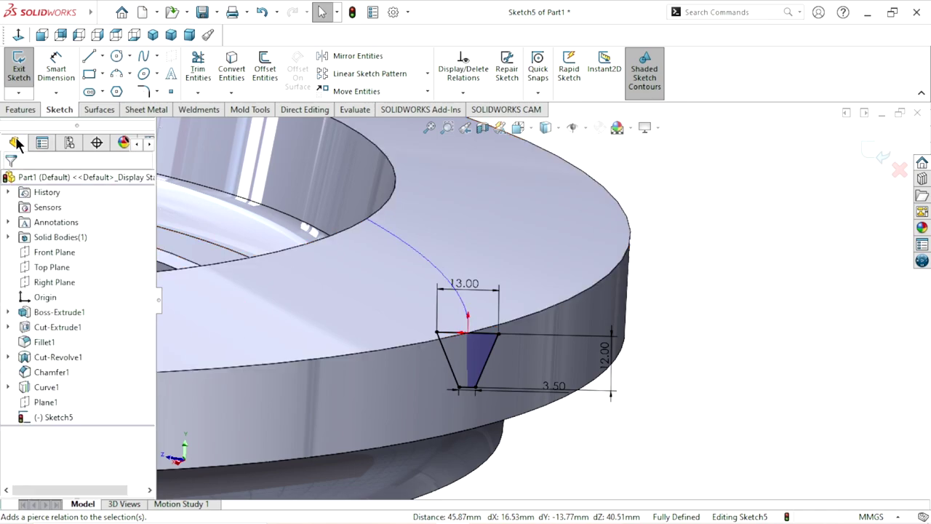
pyautogui.hotkey('ctrl', '4')
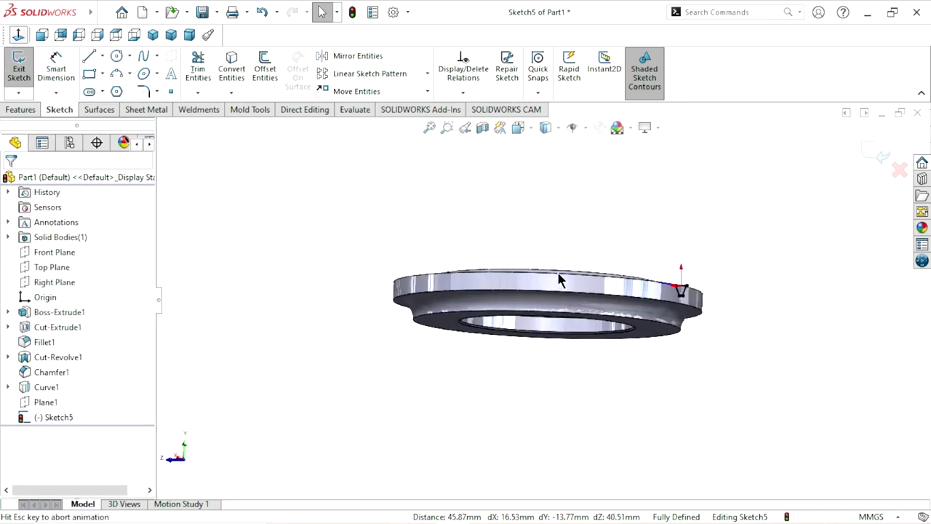
pyautogui.moveTo(557, 276); pyautogui.dragTo(686, 321, button='middle')
pyautogui.scroll(-2, 685, 320)
pyautogui.scroll(-2, 685, 320)
pyautogui.scroll(-2, 686, 320)
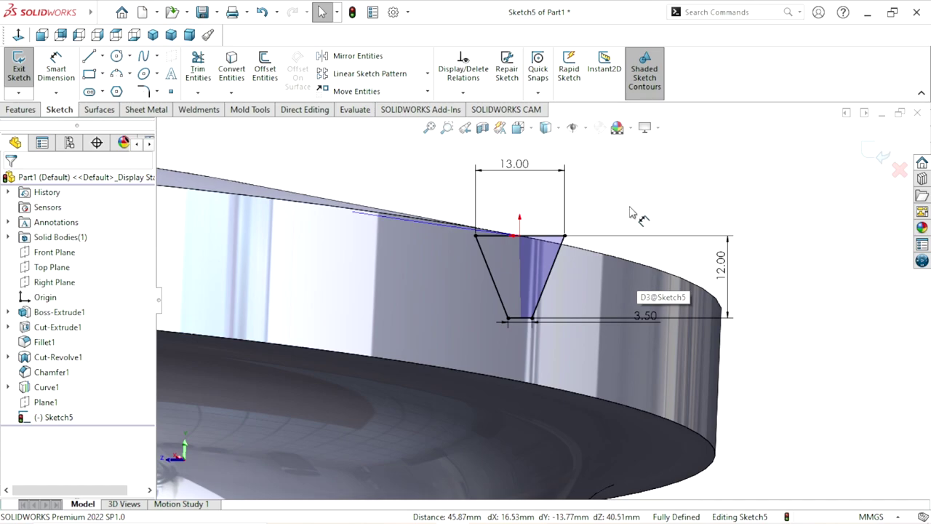
pyautogui.scroll(-2, 523, 254)
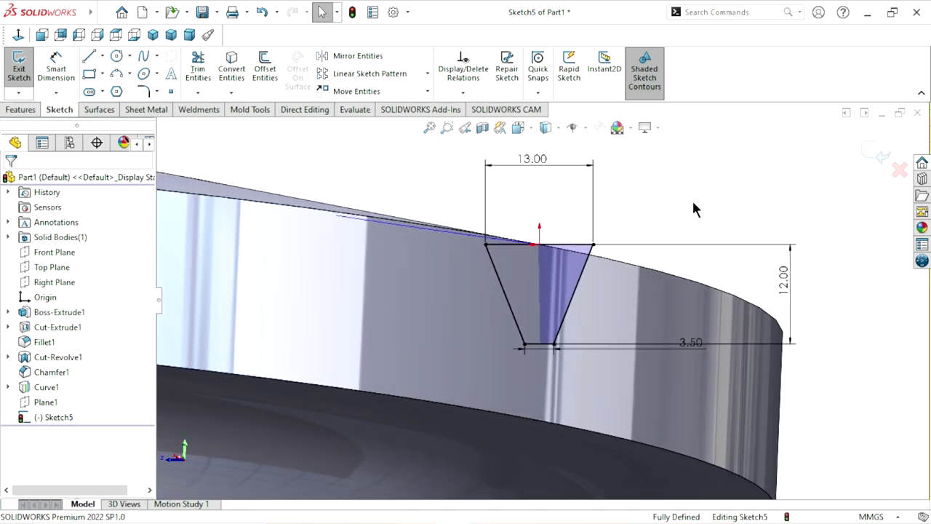
pyautogui.click(56, 67)
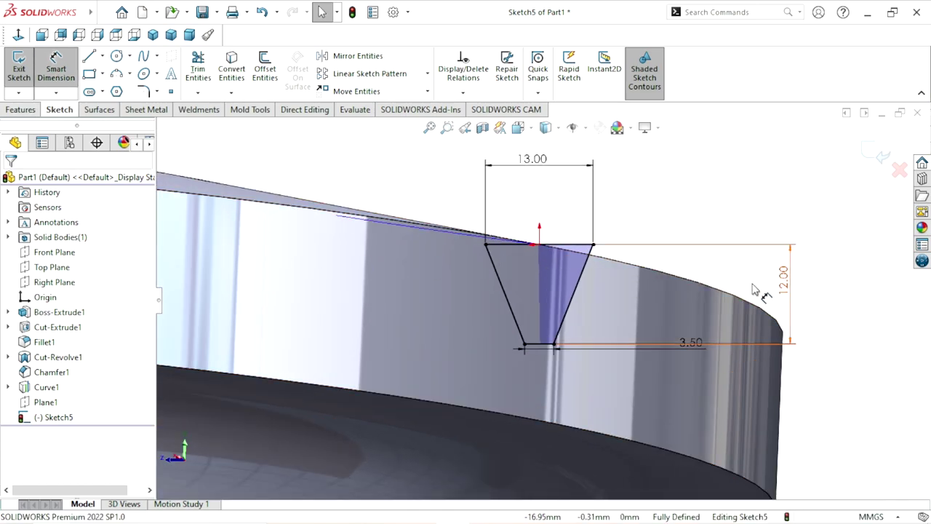
pyautogui.doubleClick(785, 284)
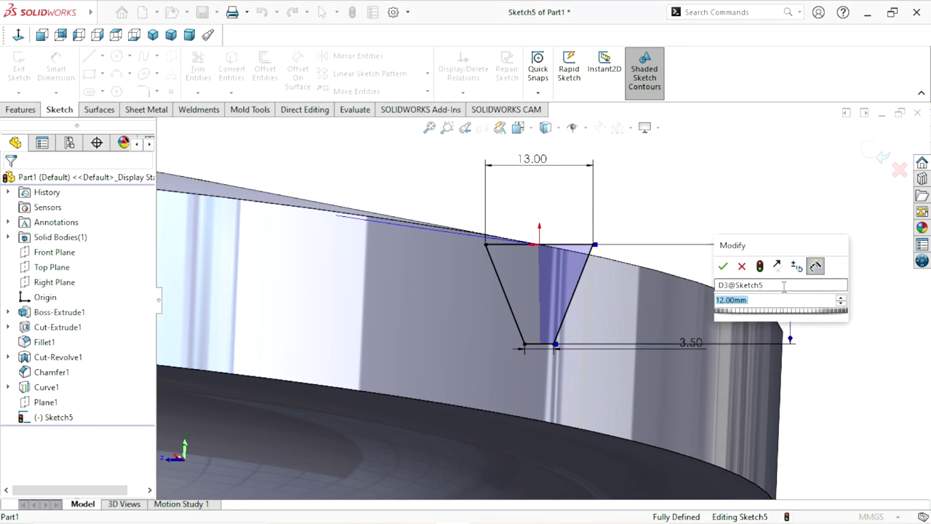
pyautogui.write('15')
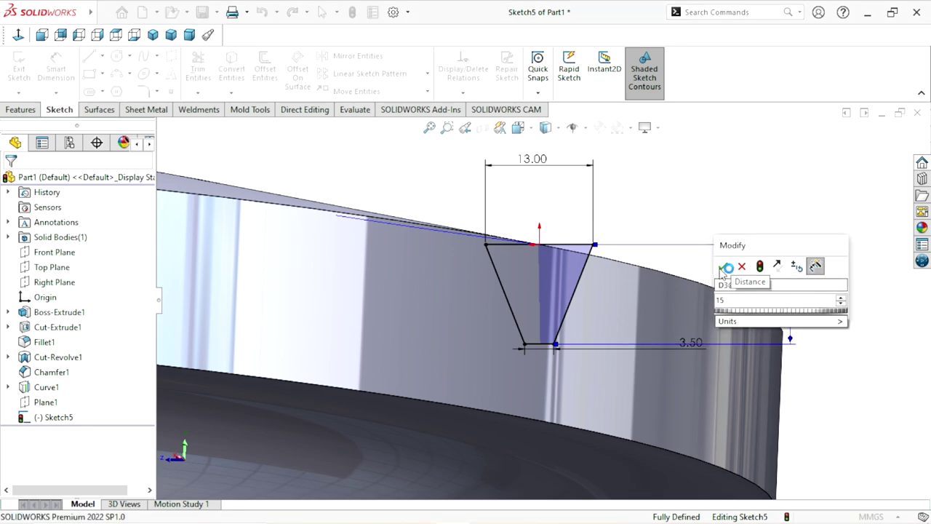
pyautogui.click(723, 267)
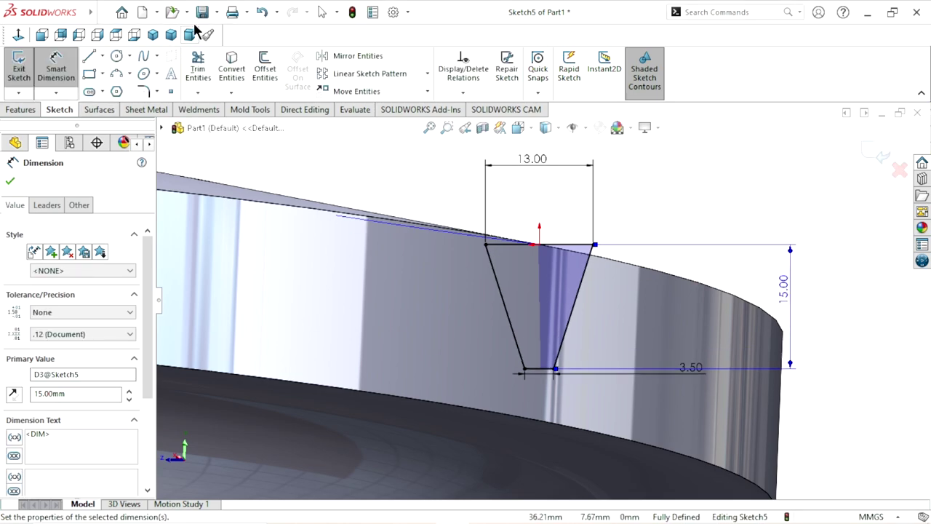
pyautogui.click(262, 13)
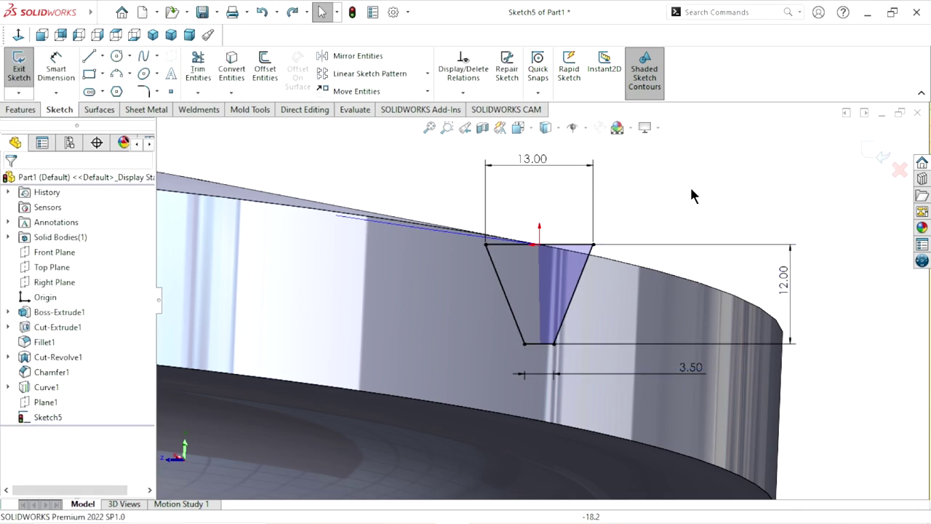
pyautogui.click(518, 246)
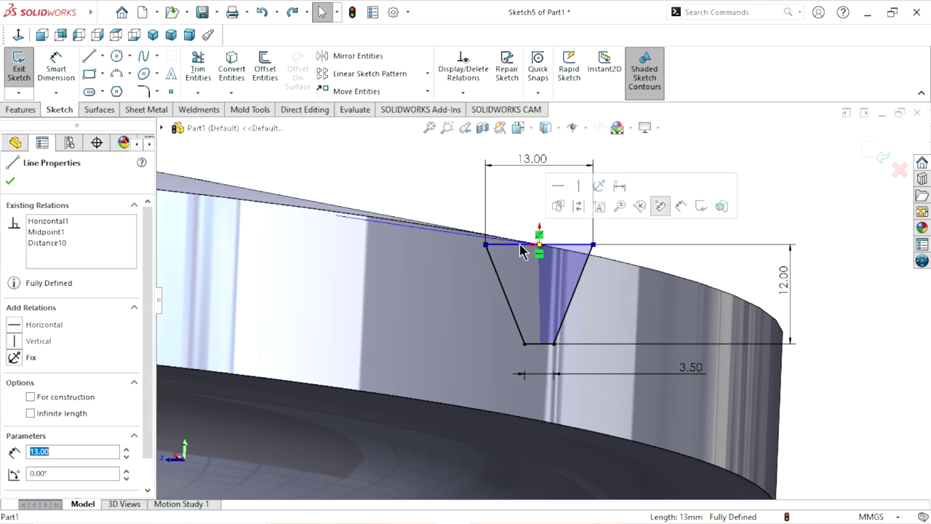
# - Delete the top edge and dimension the open profile's vertical depth to 15 mm
pyautogui.press('Delete')
pyautogui.click(390, 255)
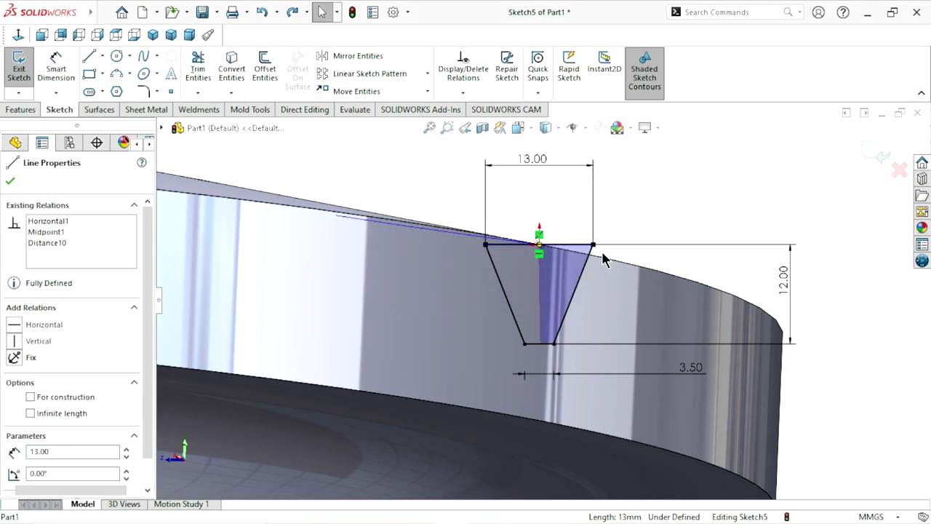
pyautogui.click(45, 69)
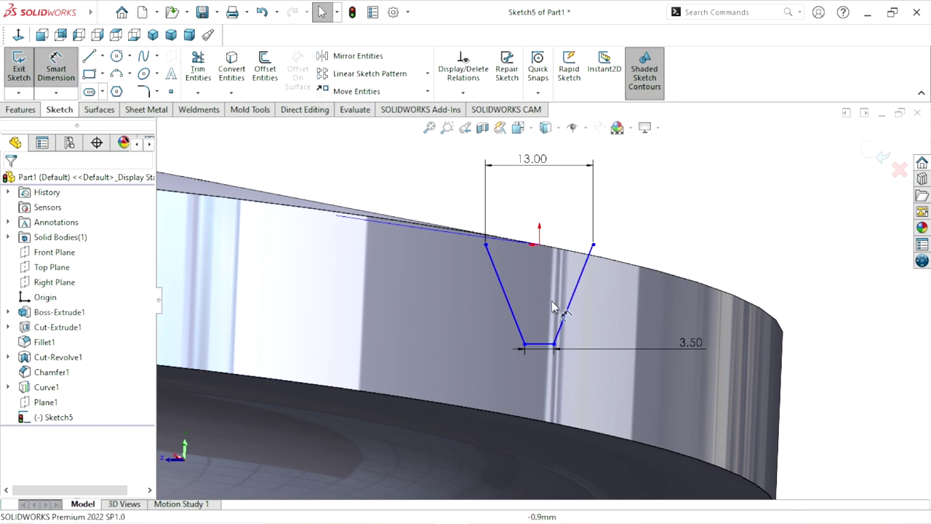
pyautogui.click(486, 245)
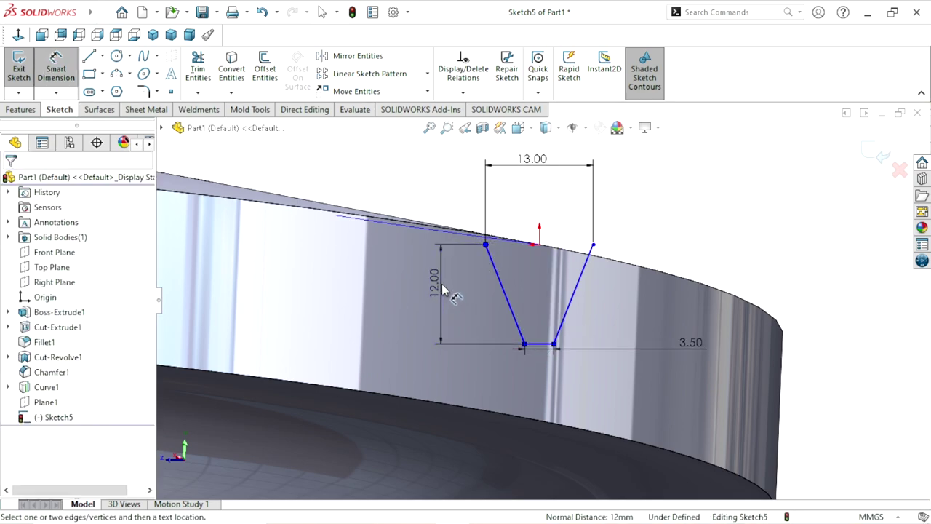
pyautogui.click(446, 290)
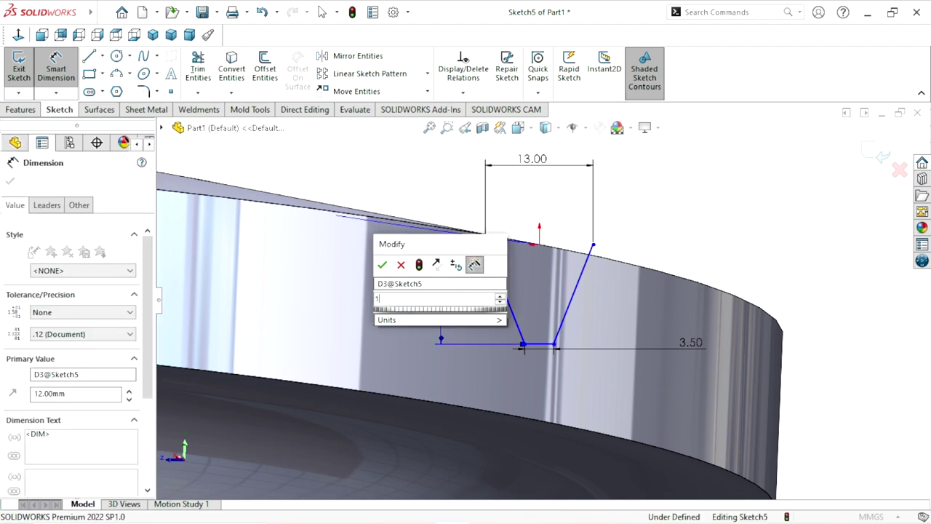
pyautogui.write('15')
pyautogui.click(383, 267)
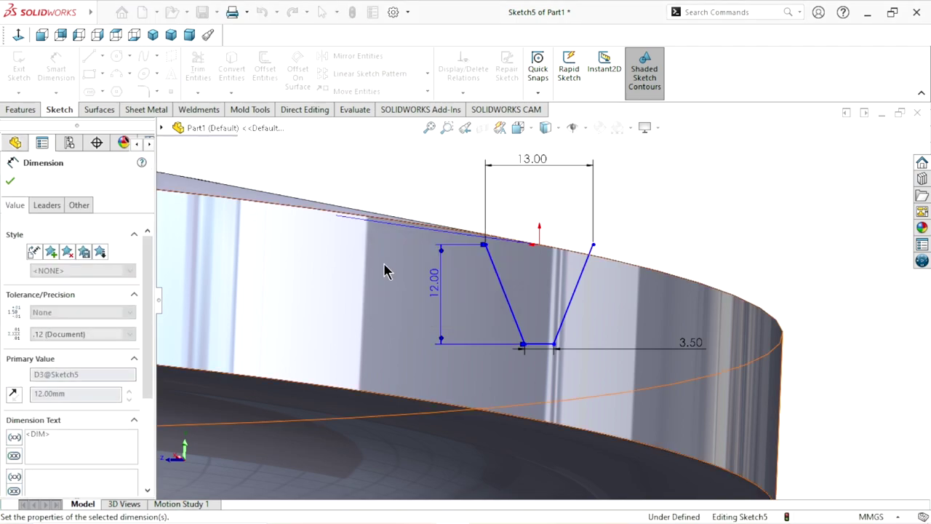
pyautogui.click(10, 183)
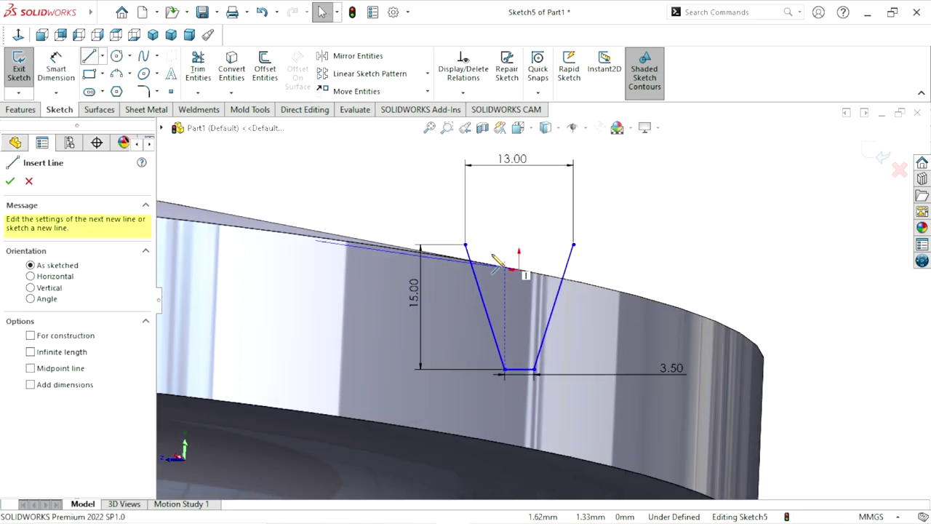
# - Close the profile with a new top line between the two open endpoints
pyautogui.click(466, 246)
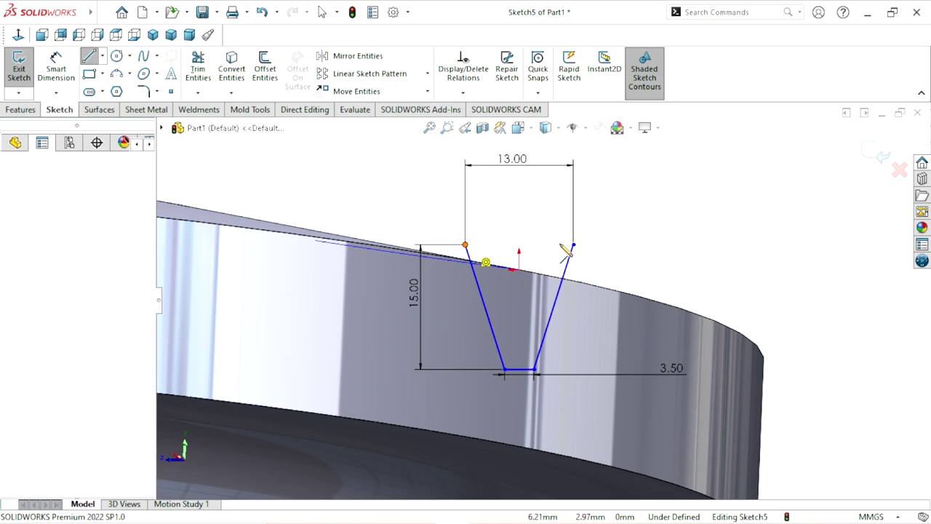
pyautogui.click(574, 245)
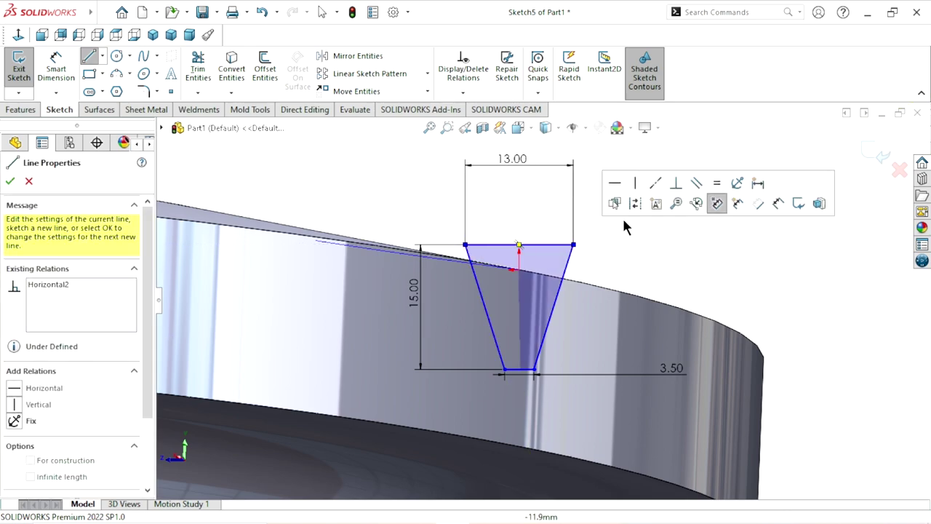
pyautogui.rightClick(657, 205)
pyautogui.rightClick(687, 253)
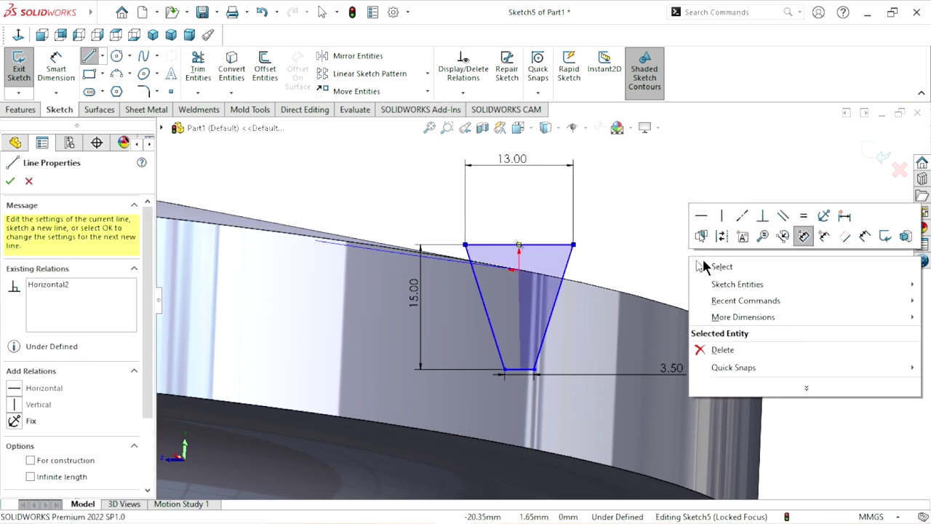
pyautogui.click(712, 265)
pyautogui.scroll(2, 549, 279)
pyautogui.scroll(-3, 565, 315)
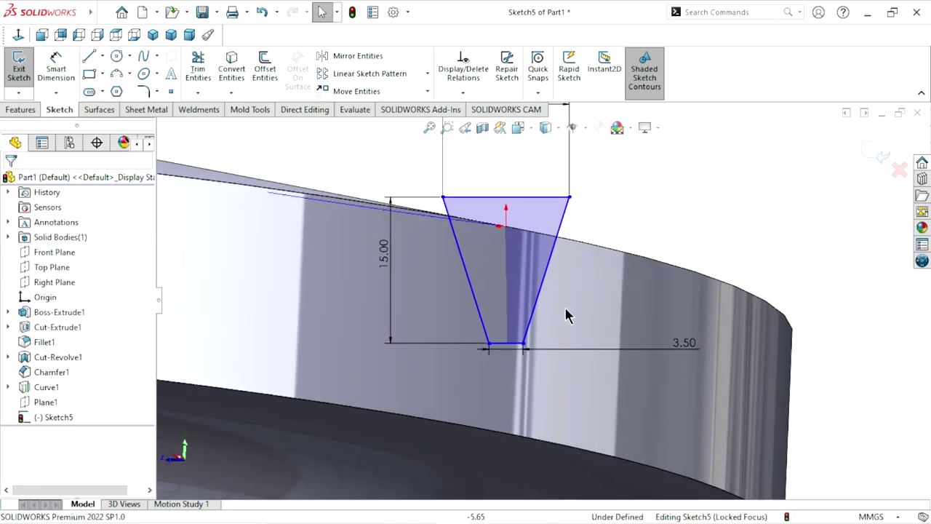
# - Check the new top line and exit the tooth profile sketch
pyautogui.click(551, 196)
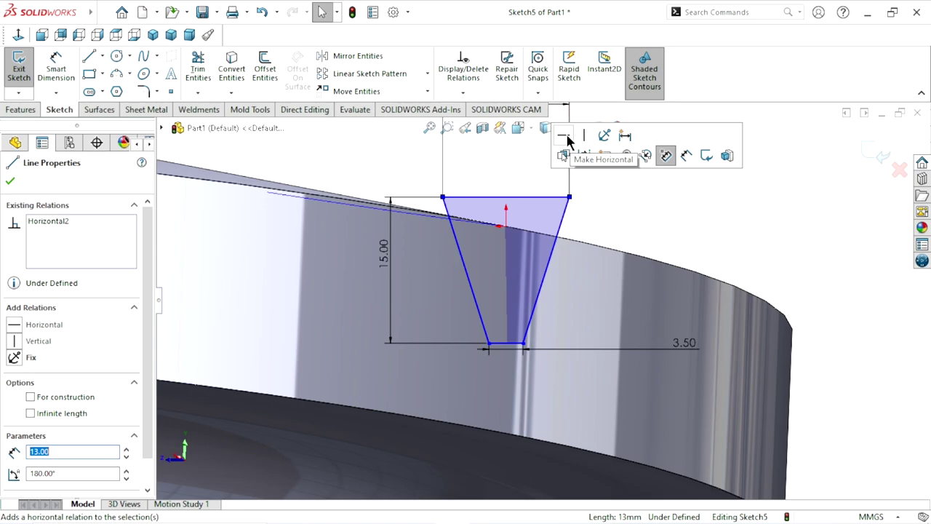
pyautogui.press('Escape')
pyautogui.scroll(2, 593, 260)
pyautogui.scroll(-1, 505, 314)
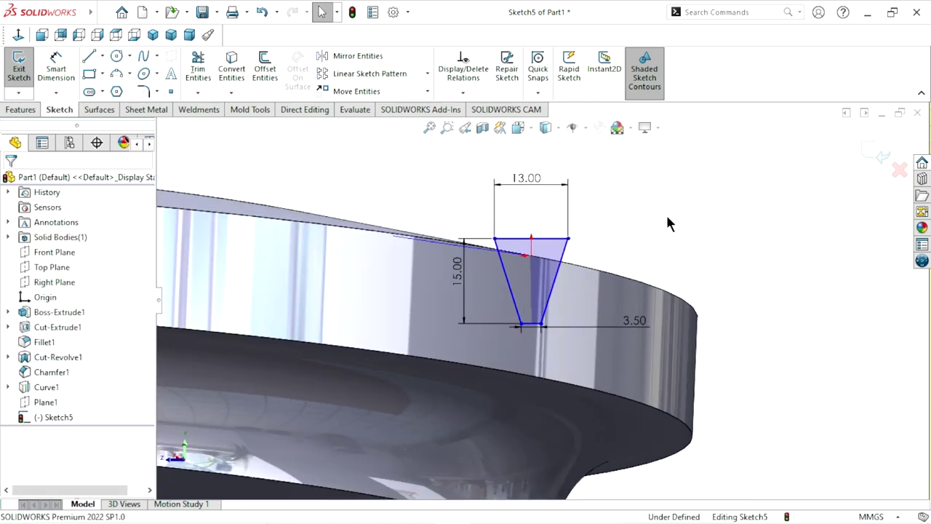
pyautogui.click(876, 153)
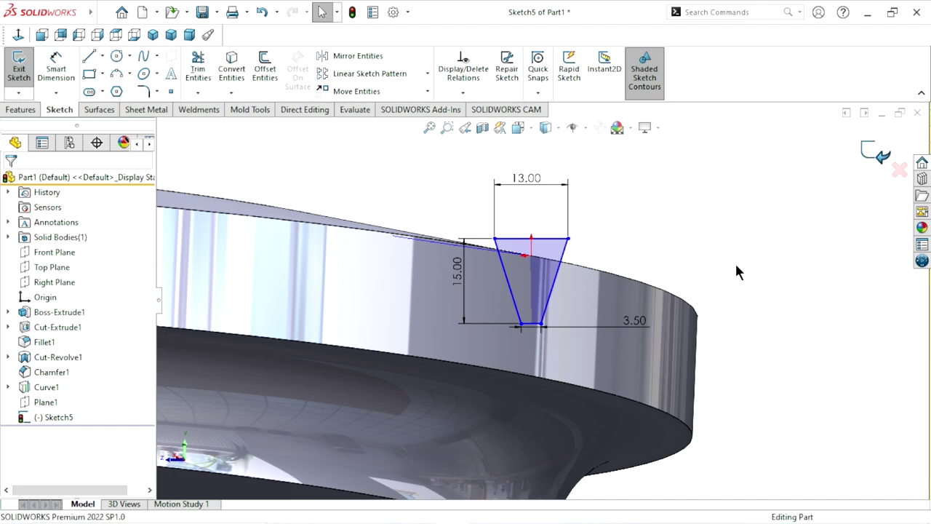
# - Create Cut-Sweep1 with Sketch5 as the profile and Curve1 as the path
pyautogui.moveTo(592, 266)
pyautogui.mouseDown(button='middle')
pyautogui.moveTo(605, 275)
pyautogui.moveTo(590, 310)
pyautogui.moveTo(534, 301)
pyautogui.mouseUp(button='middle')
pyautogui.click(282, 205)
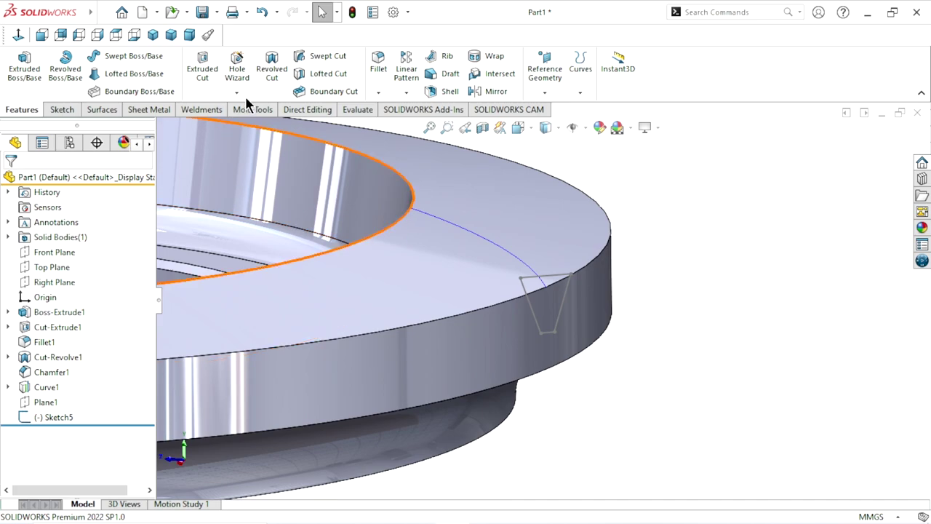
pyautogui.click(317, 59)
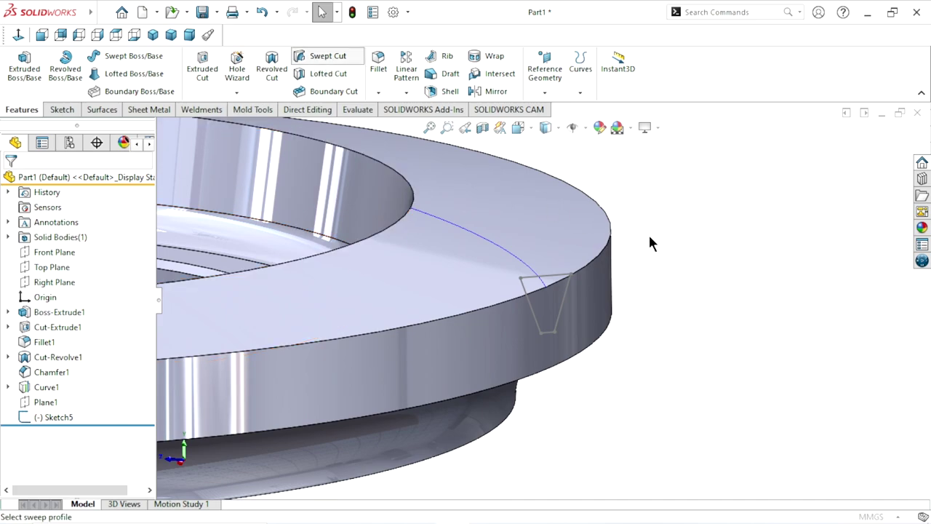
pyautogui.click(558, 278)
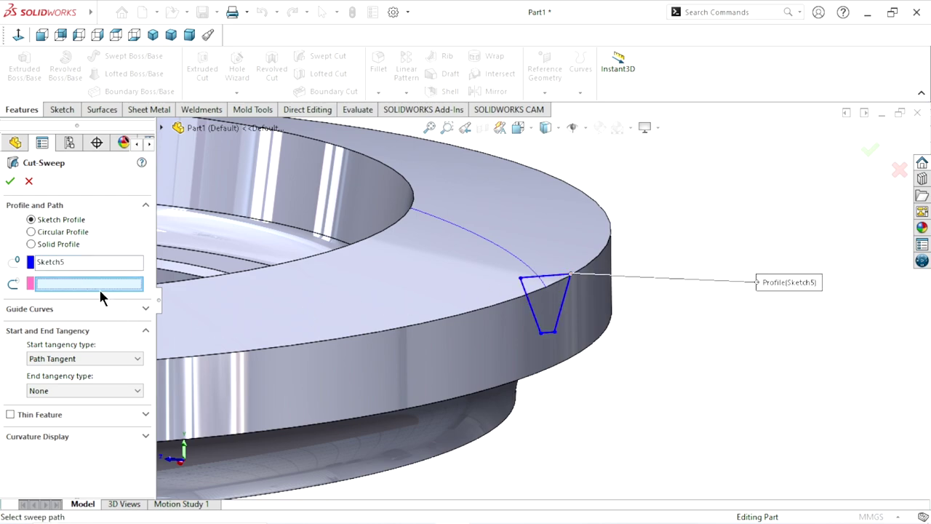
pyautogui.click(513, 252)
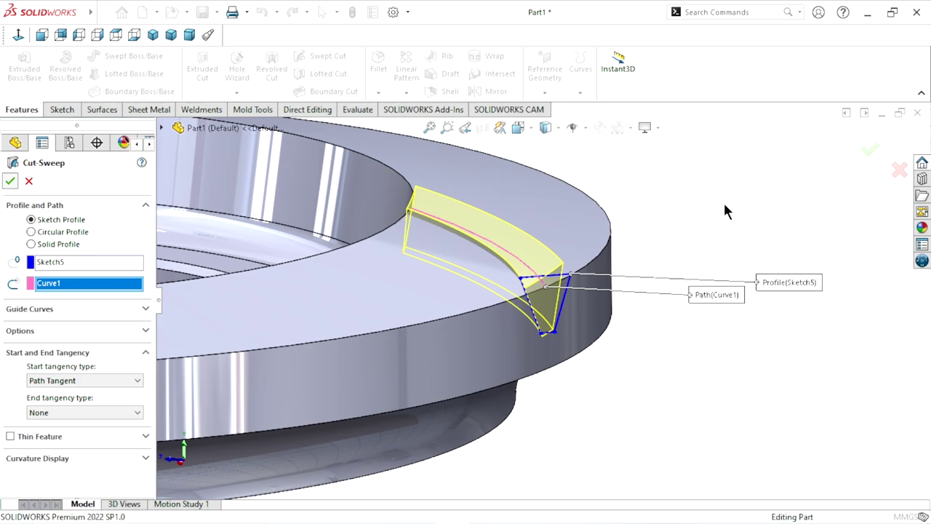
pyautogui.press('Return')
pyautogui.moveTo(548, 303)
pyautogui.mouseDown(button='middle')
pyautogui.moveTo(457, 268)
pyautogui.moveTo(545, 270)
pyautogui.mouseUp(button='middle')
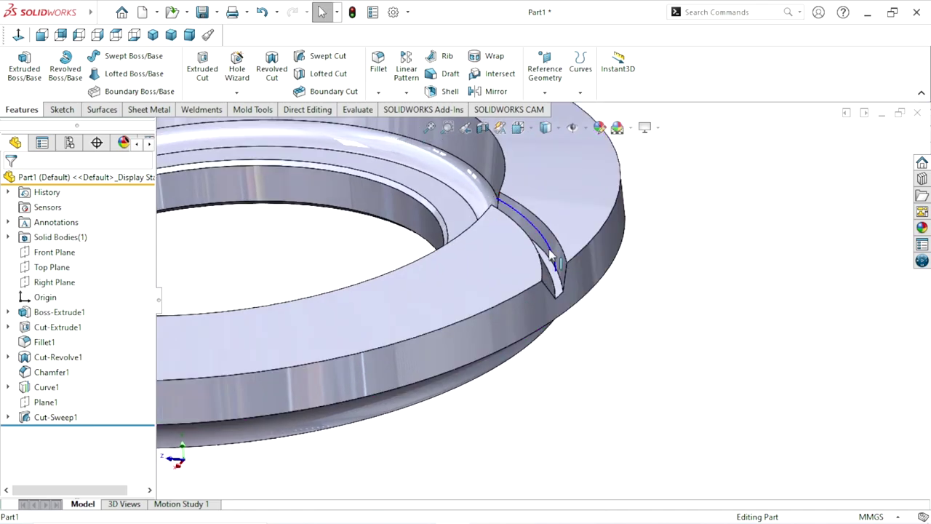
# - Hide the Curve1 sweep path
pyautogui.click(551, 256)
pyautogui.click(617, 212)
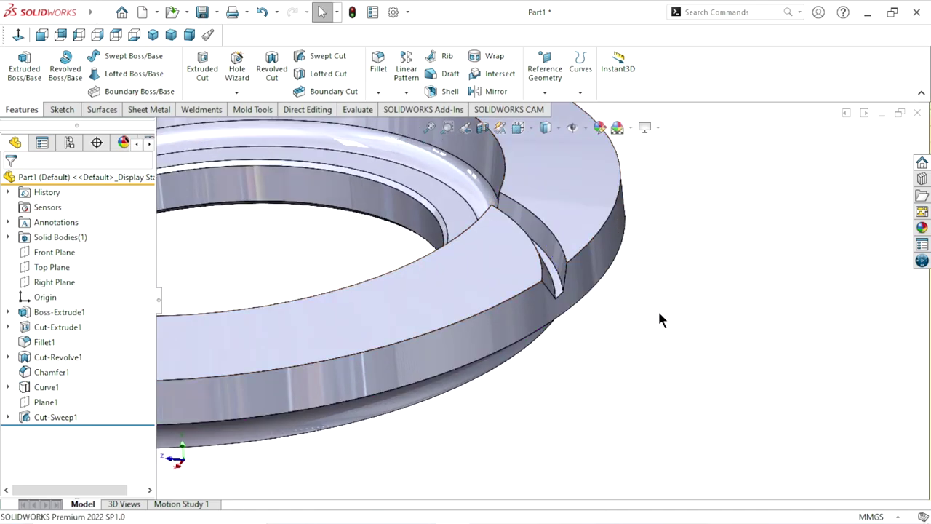
pyautogui.moveTo(661, 320)
pyautogui.mouseDown(button='middle')
pyautogui.moveTo(573, 329)
pyautogui.moveTo(557, 222)
pyautogui.moveTo(526, 254)
pyautogui.moveTo(534, 317)
pyautogui.moveTo(542, 291)
pyautogui.moveTo(537, 208)
pyautogui.moveTo(558, 233)
pyautogui.moveTo(618, 218)
pyautogui.mouseUp(button='middle')
pyautogui.scroll(2, 681, 206)
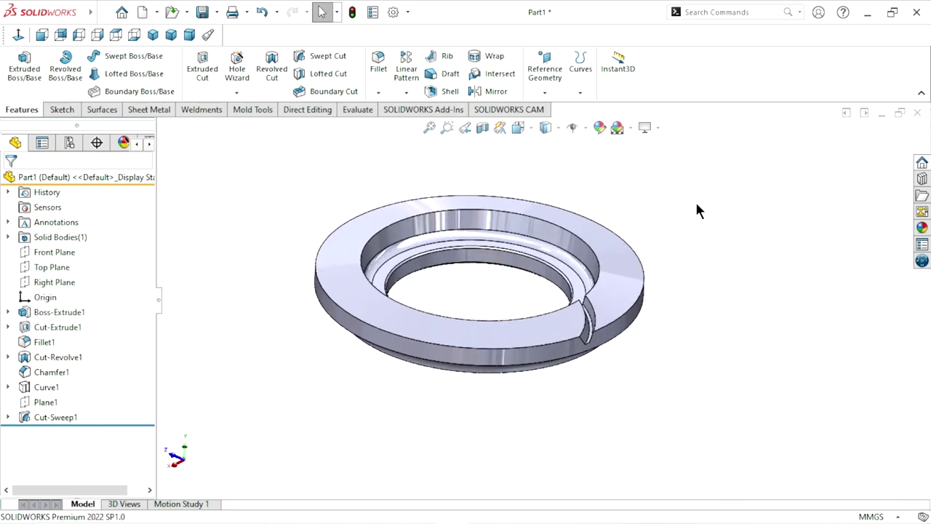
# - Circular-pattern Cut-Sweep1 48 times around the inner cylindrical face axis, equally spaced over 360°
pyautogui.click(407, 91)
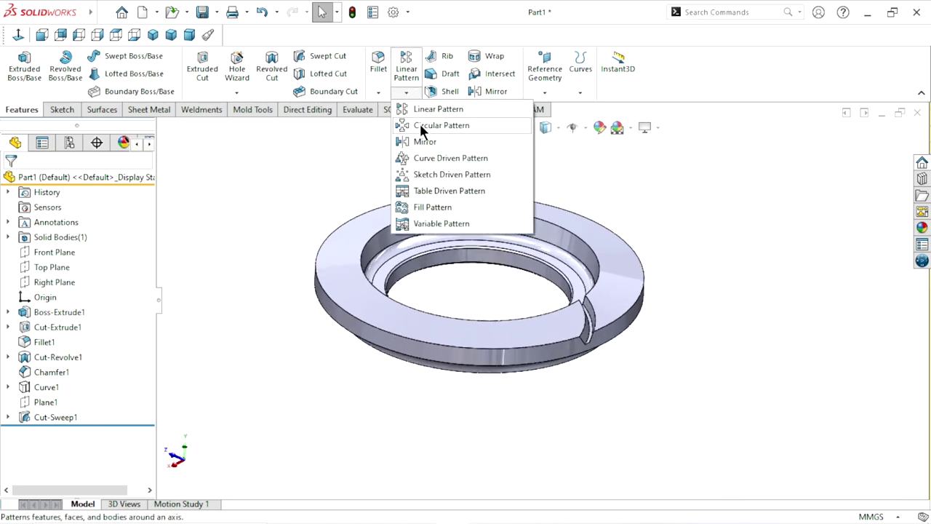
pyautogui.click(421, 127)
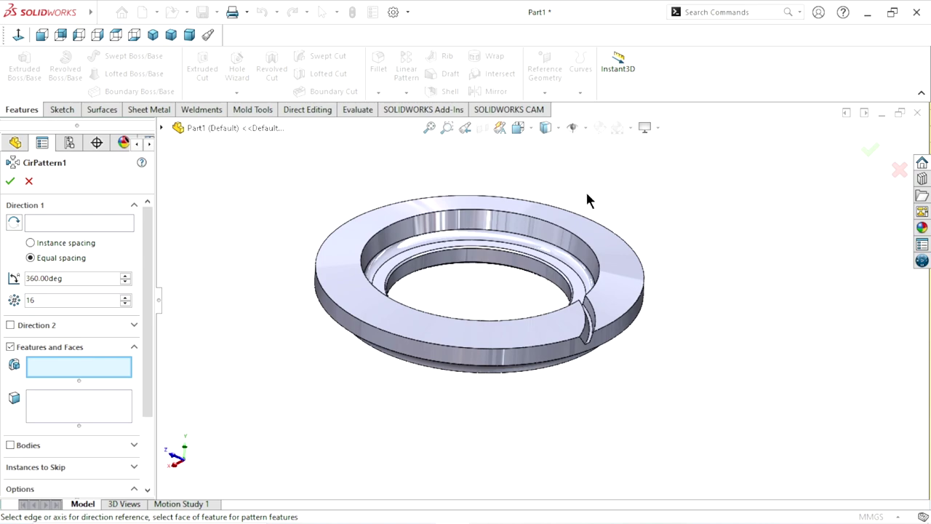
pyautogui.click(56, 226)
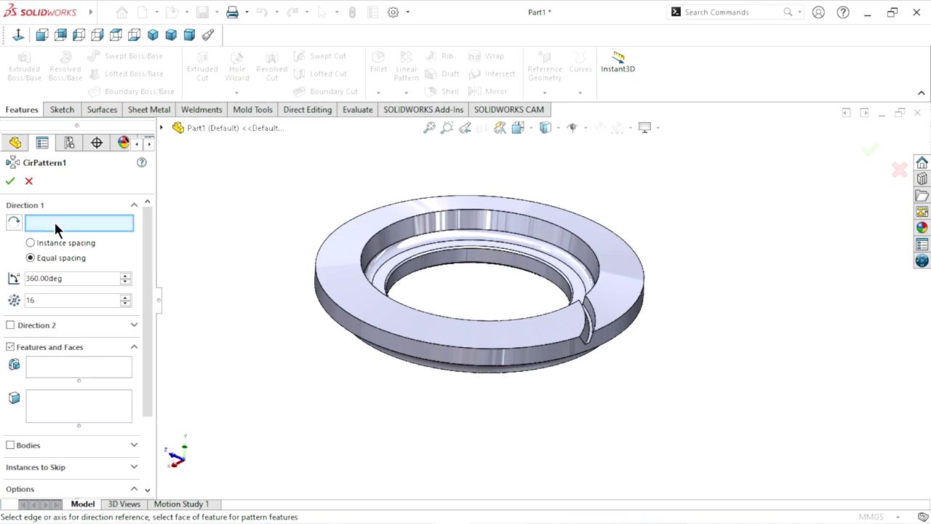
pyautogui.click(491, 262)
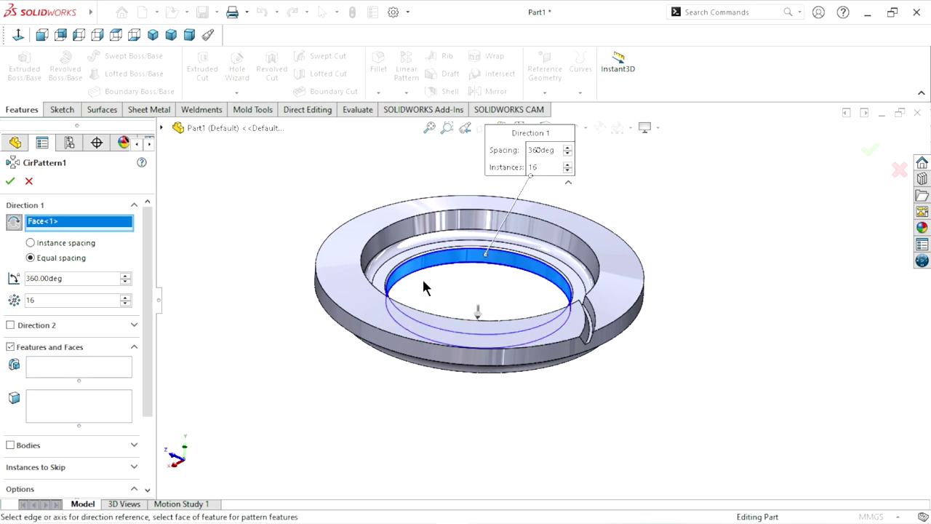
pyautogui.click(65, 302)
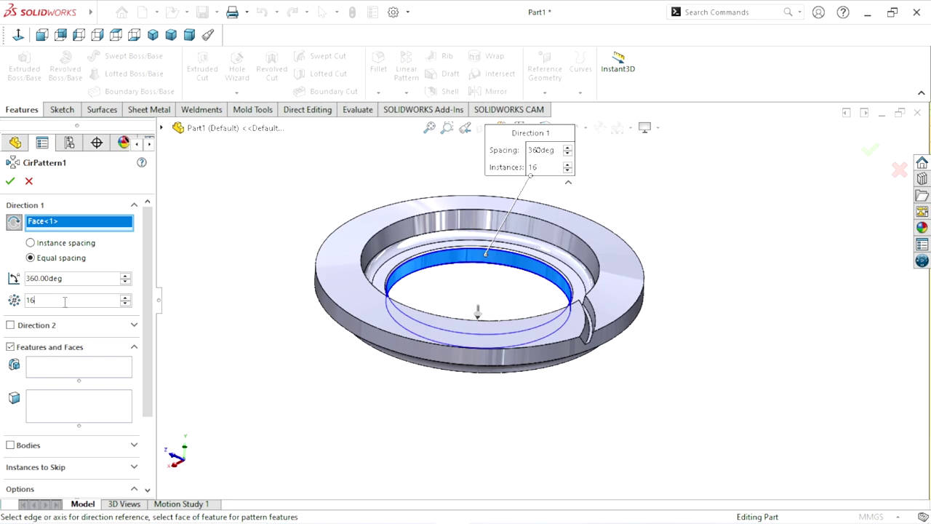
pyautogui.click(61, 375)
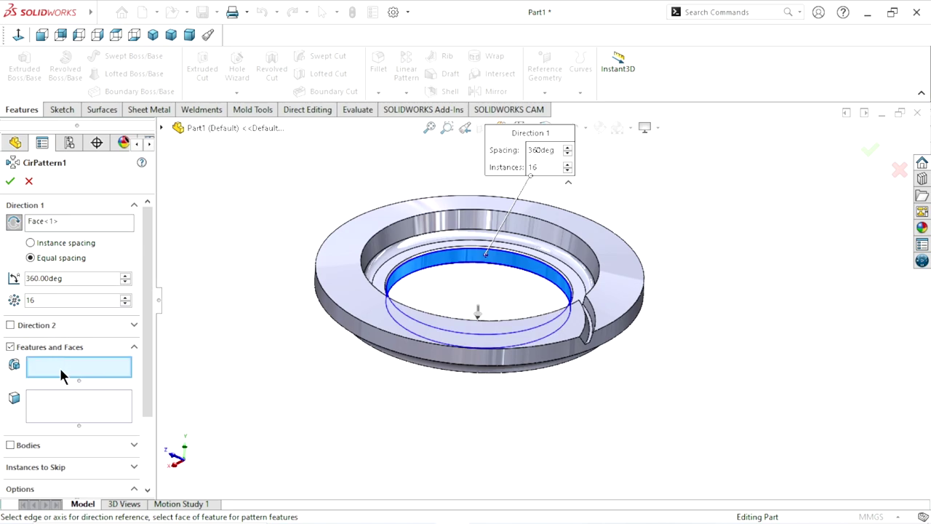
pyautogui.click(162, 128)
pyautogui.click(198, 367)
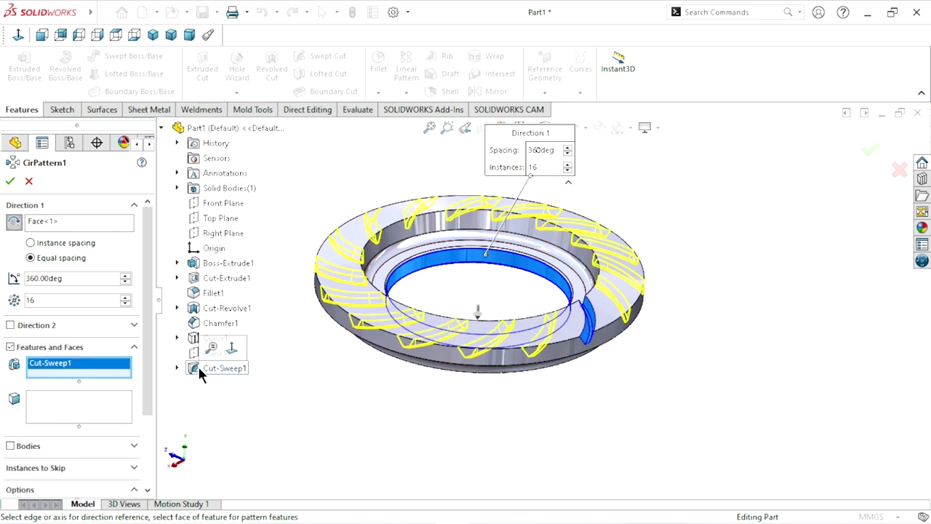
pyautogui.click(49, 301)
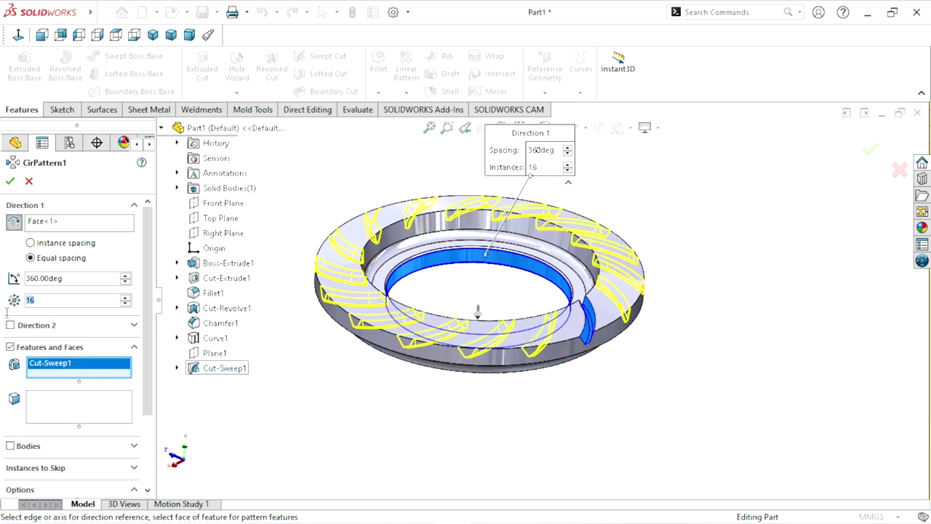
pyautogui.write('4')
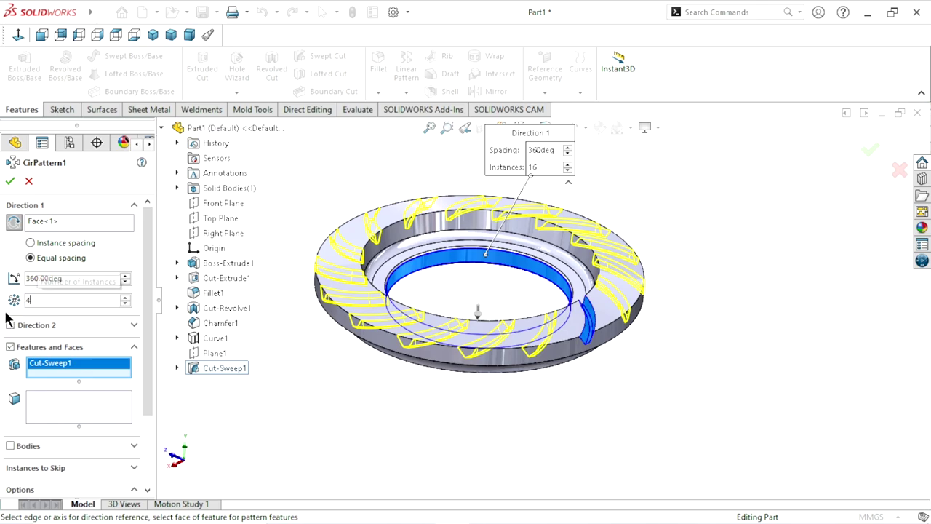
pyautogui.write('8')
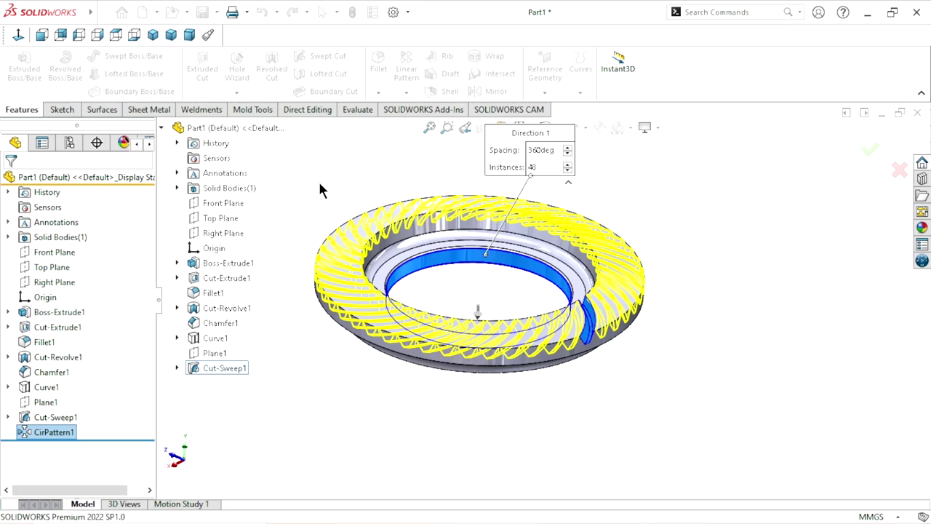
pyautogui.moveTo(411, 291)
pyautogui.mouseDown(button='middle')
pyautogui.moveTo(353, 317)
pyautogui.moveTo(630, 275)
pyautogui.moveTo(633, 316)
pyautogui.moveTo(532, 341)
pyautogui.moveTo(516, 198)
pyautogui.moveTo(501, 312)
pyautogui.moveTo(455, 245)
pyautogui.mouseUp(button='middle')
pyautogui.scroll(-3, 630, 275)
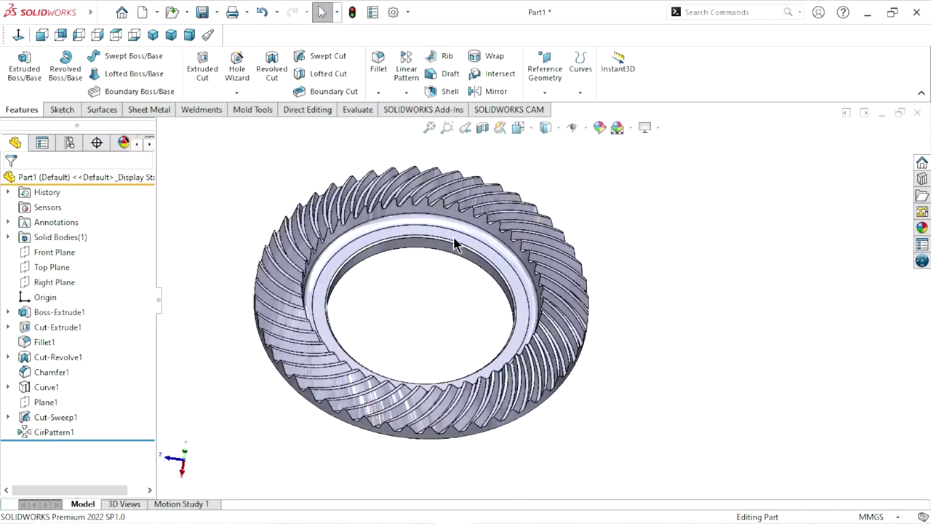
# - Sketch a circle centred on the origin on the gear's inner ring face
pyautogui.click(464, 249)
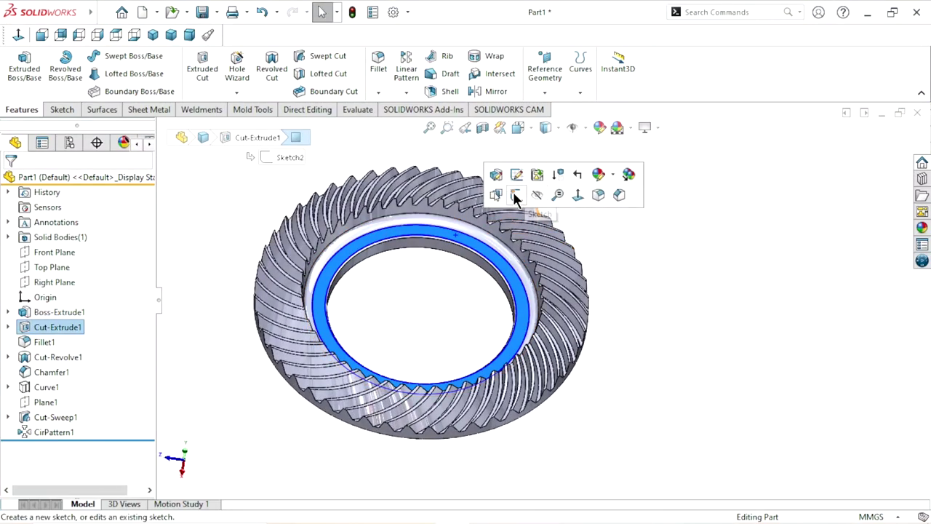
pyautogui.click(514, 194)
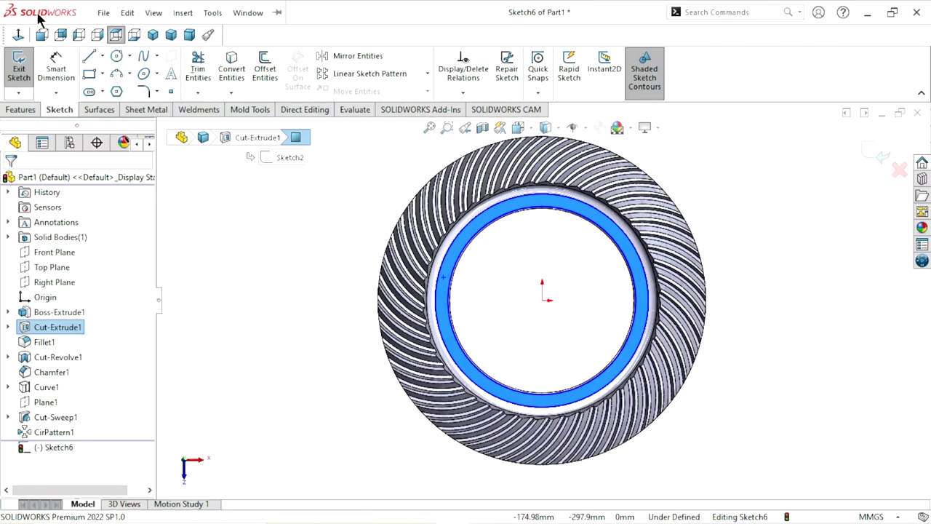
pyautogui.click(546, 299)
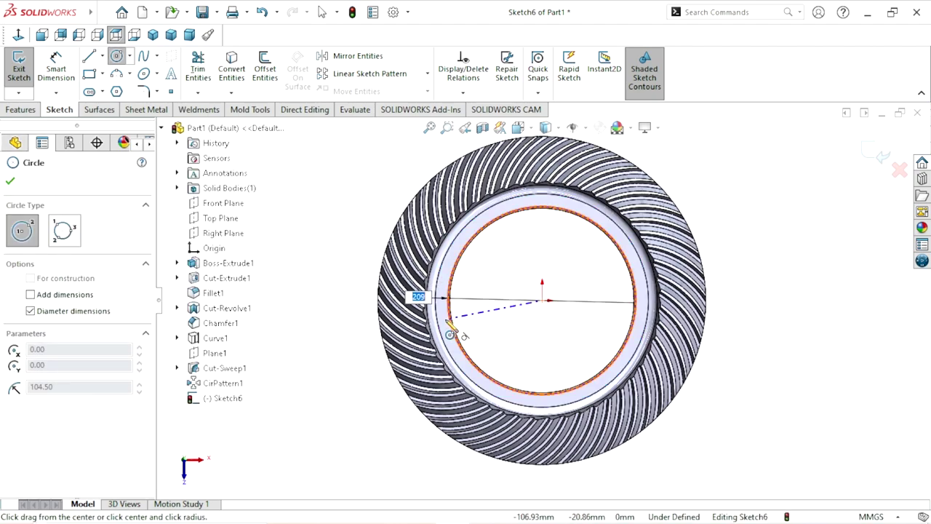
pyautogui.click(446, 326)
pyautogui.click(447, 327)
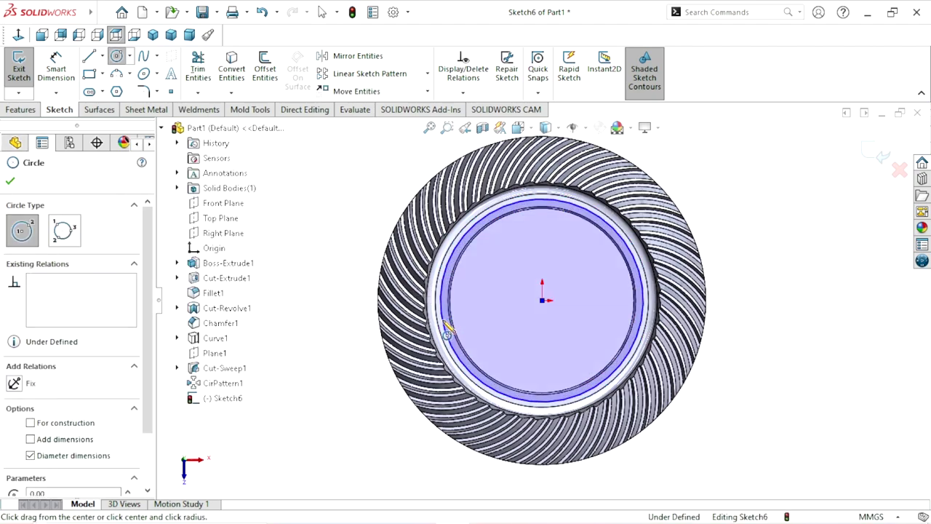
# - Dimension the circle to a 222 mm diameter
pyautogui.click(52, 67)
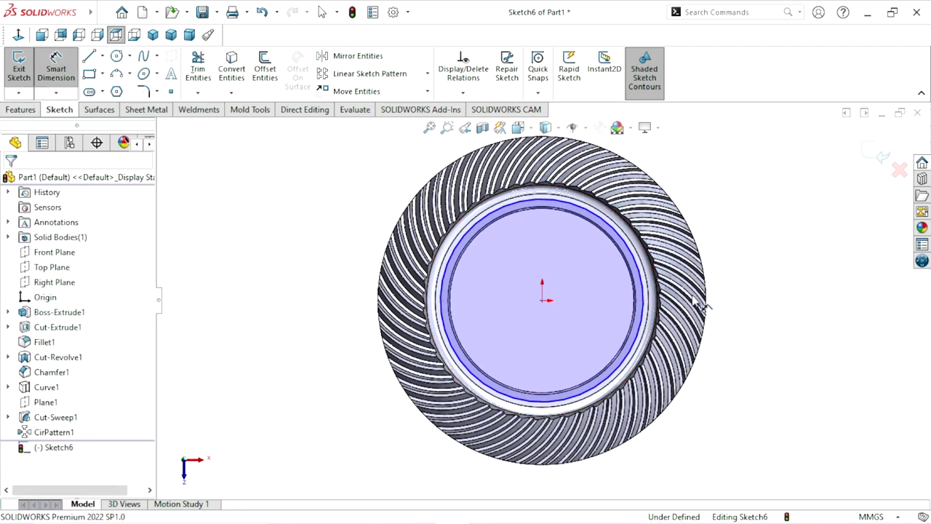
pyautogui.click(644, 288)
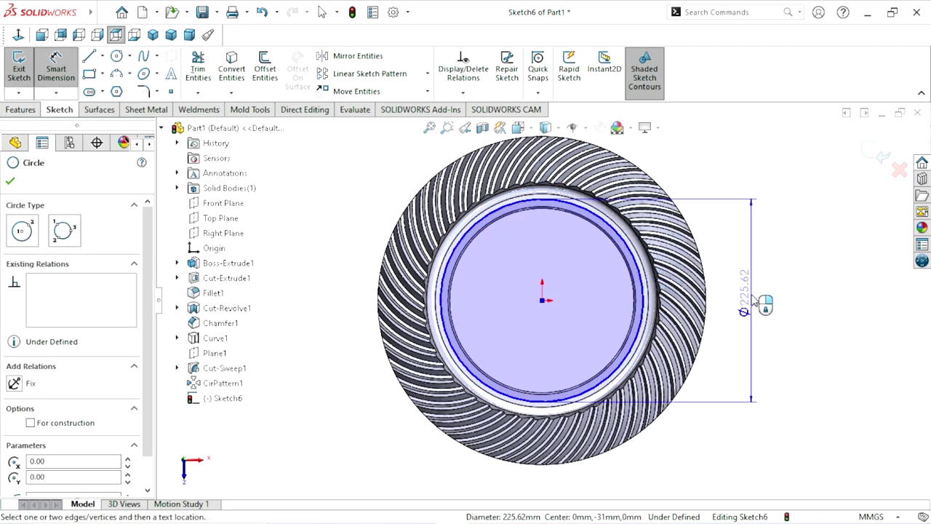
pyautogui.click(752, 291)
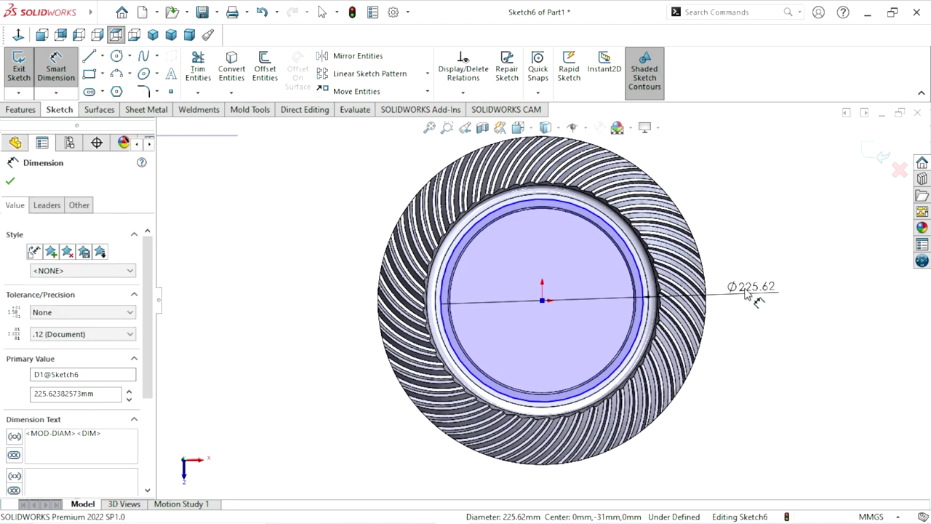
pyautogui.write('222')
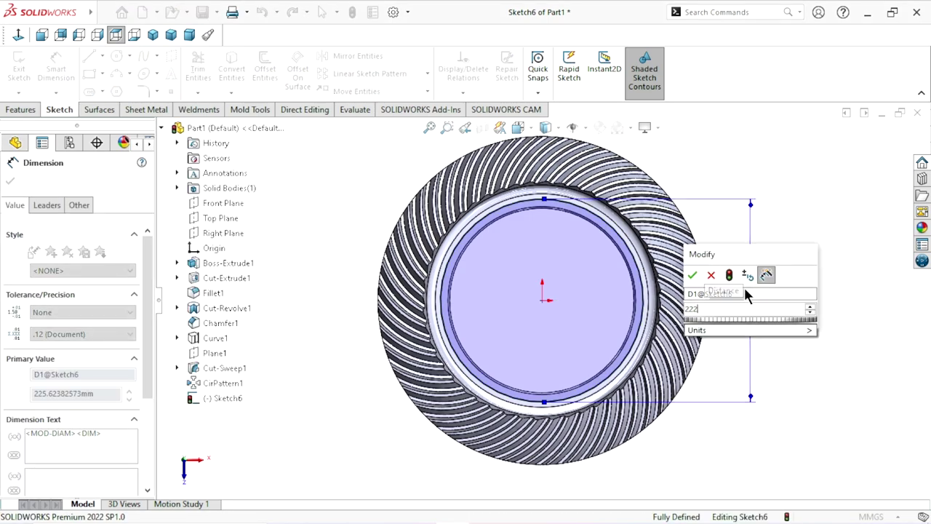
pyautogui.click(693, 275)
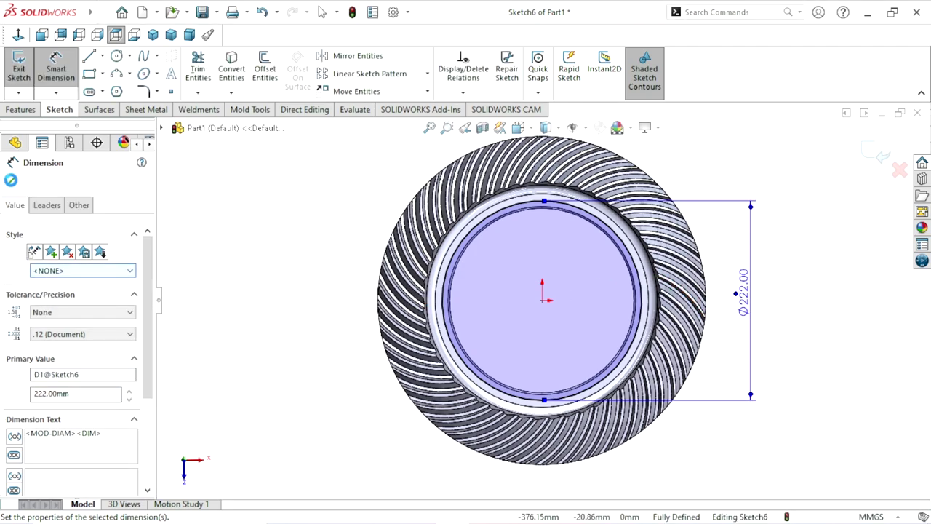
pyautogui.click(11, 180)
# - Make the circle construction geometry and exit Sketch6 with a rebuild
pyautogui.scroll(2, 694, 280)
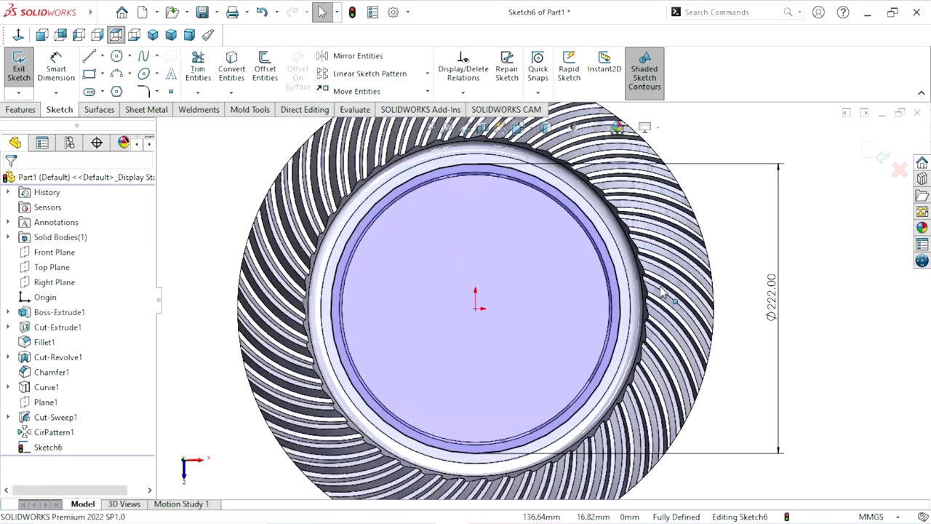
pyautogui.click(608, 250)
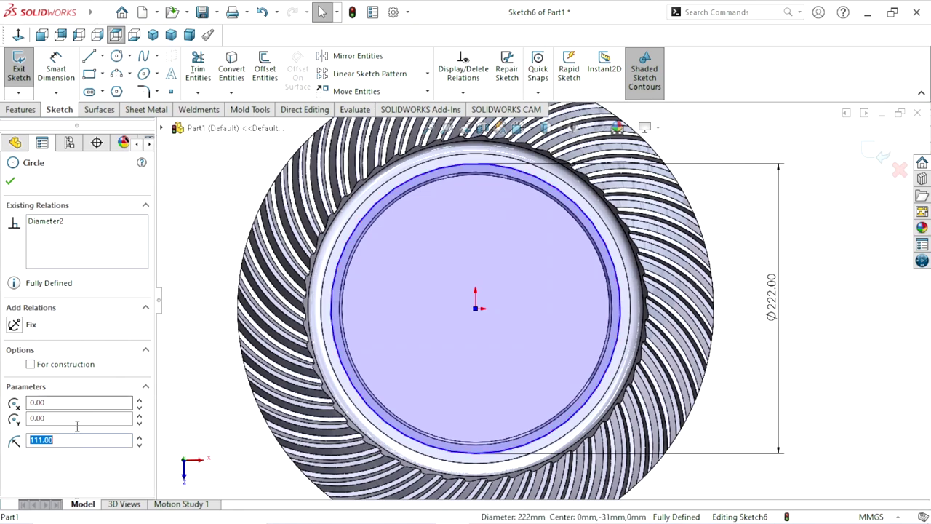
pyautogui.click(30, 365)
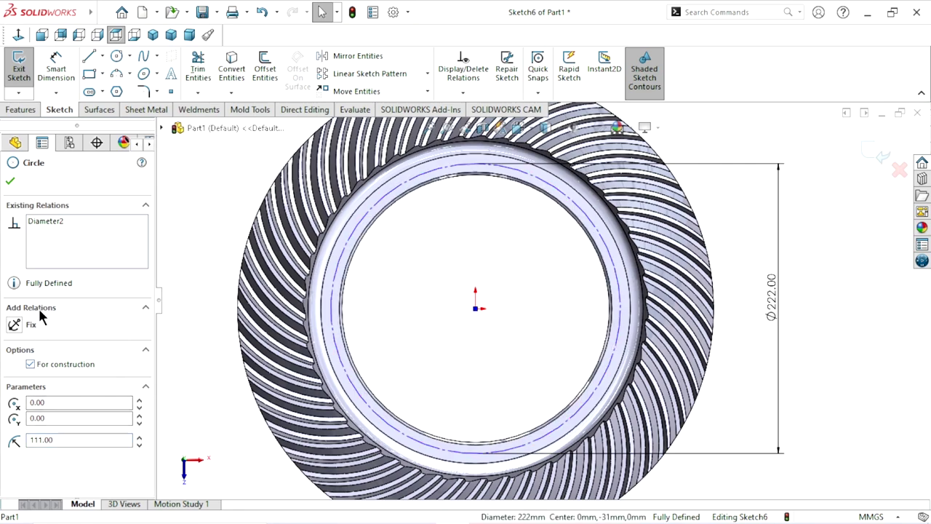
pyautogui.click(13, 182)
pyautogui.scroll(2, 435, 356)
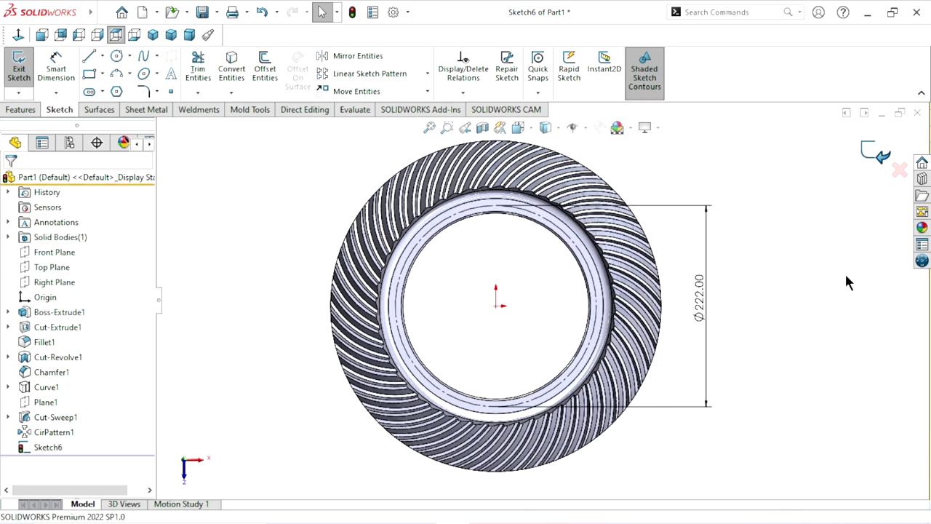
pyautogui.hotkey('ctrl', 'b')
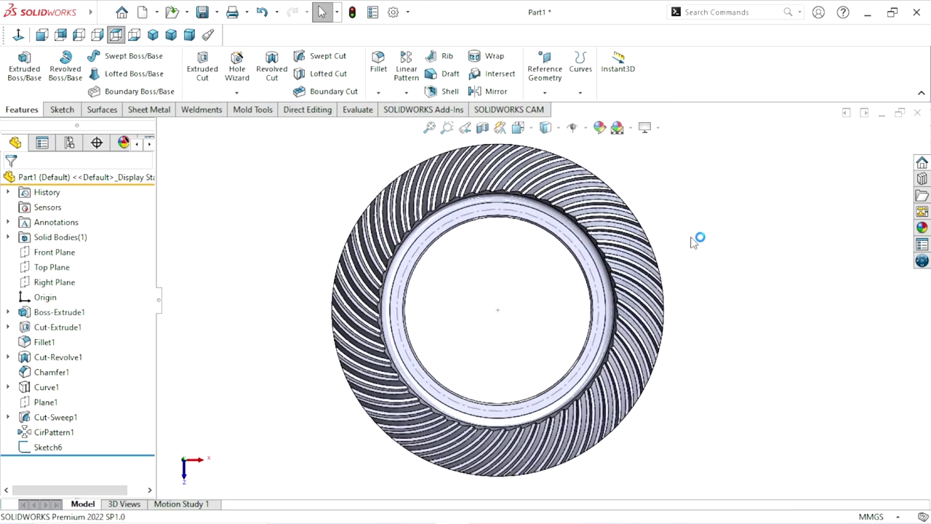
# - Pick the inner ring face and set the hole to ANSI Metric Tap Drills
pyautogui.scroll(-3, 532, 236)
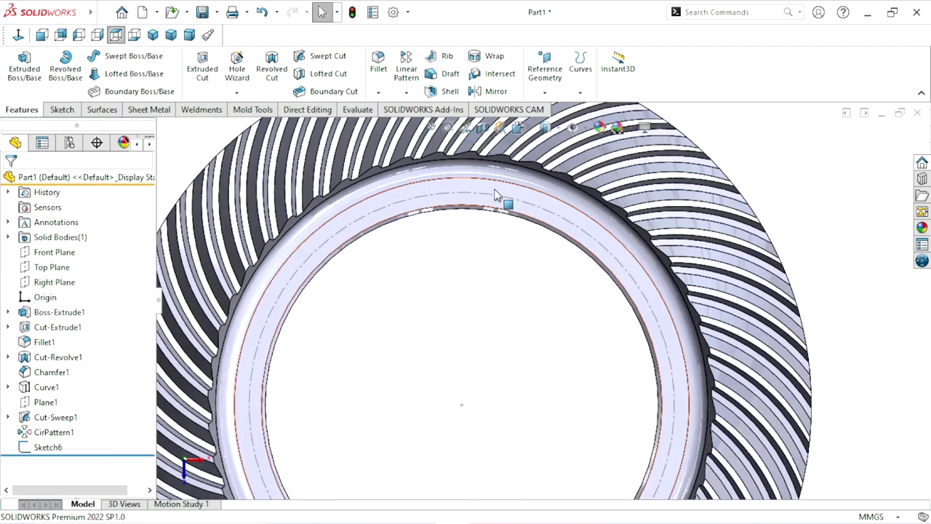
pyautogui.click(495, 195)
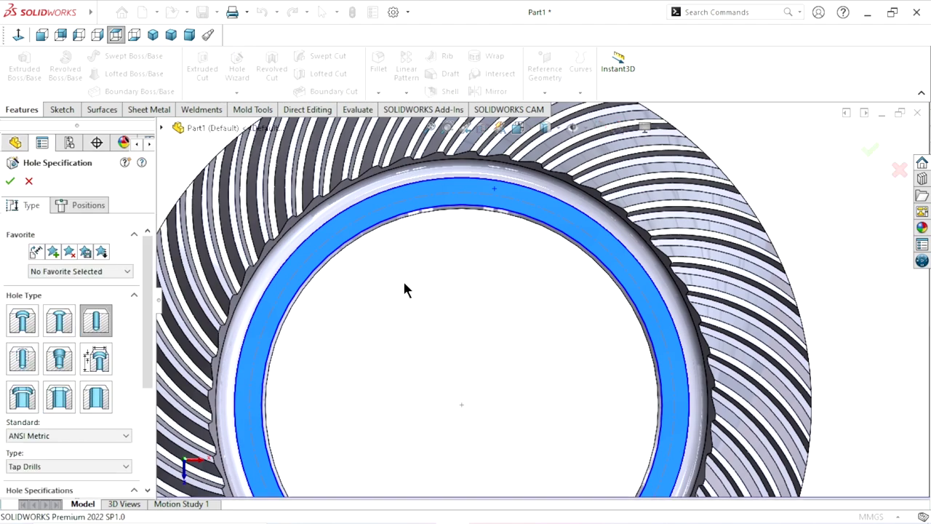
pyautogui.scroll(-1, 109, 328)
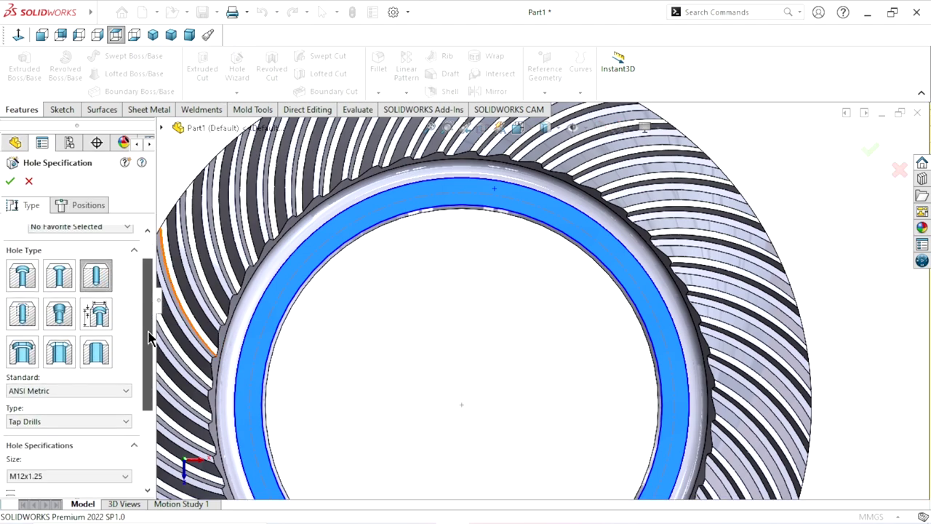
pyautogui.scroll(-2, 112, 329)
pyautogui.scroll(-1, 116, 331)
pyautogui.click(125, 302)
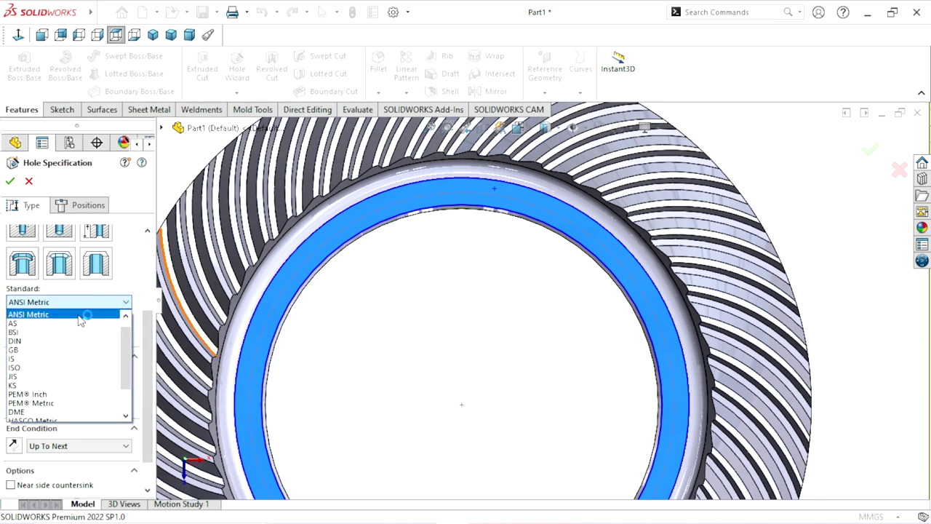
pyautogui.click(80, 315)
pyautogui.click(111, 334)
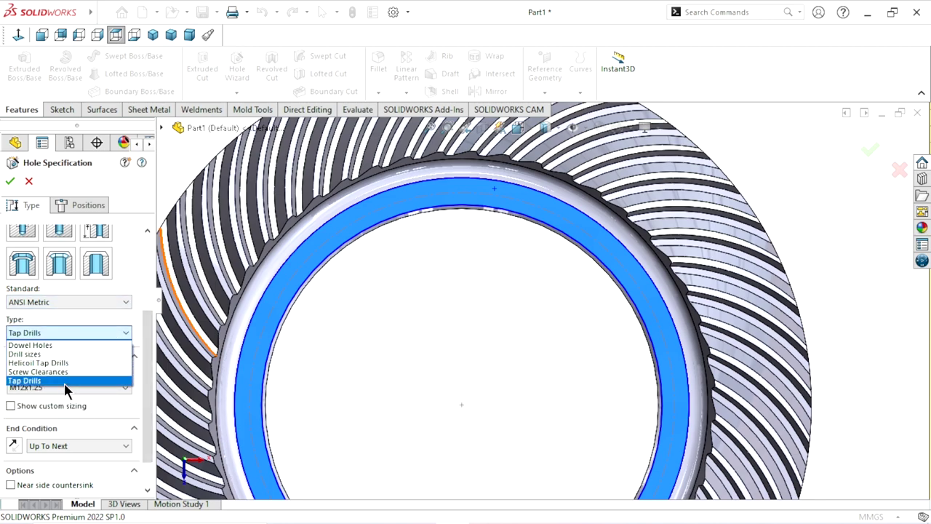
pyautogui.click(64, 381)
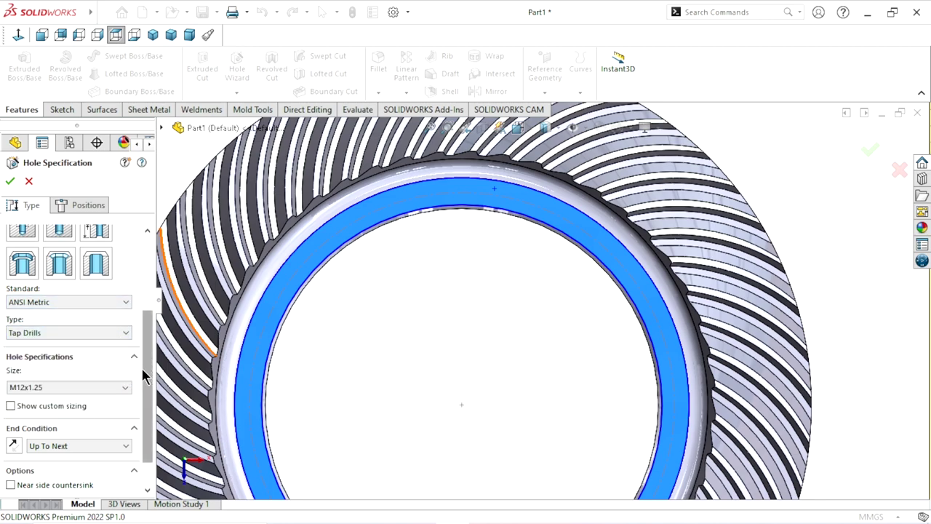
# - Choose size M12x1.25 with an Up To Next end condition and move to positions
pyautogui.click(109, 387)
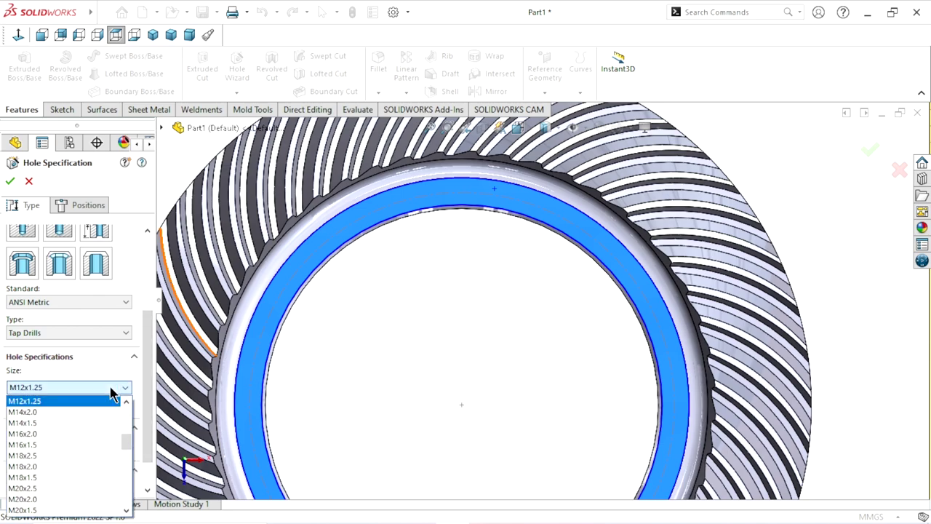
pyautogui.click(62, 405)
pyautogui.scroll(-1, 79, 409)
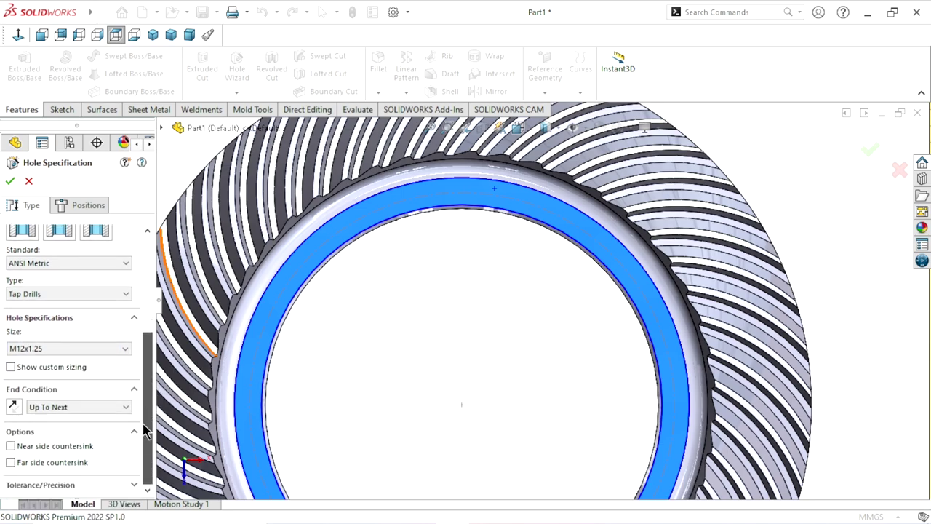
pyautogui.click(77, 405)
pyautogui.click(77, 435)
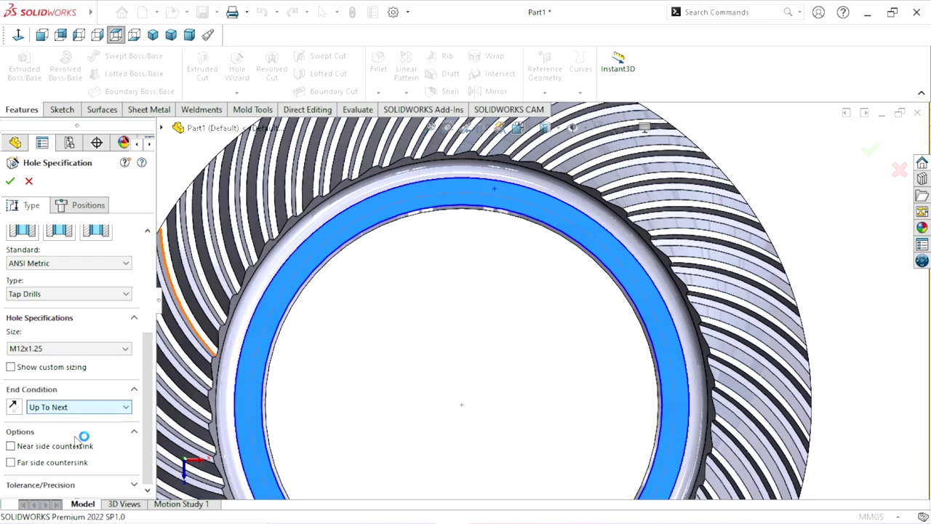
pyautogui.click(73, 206)
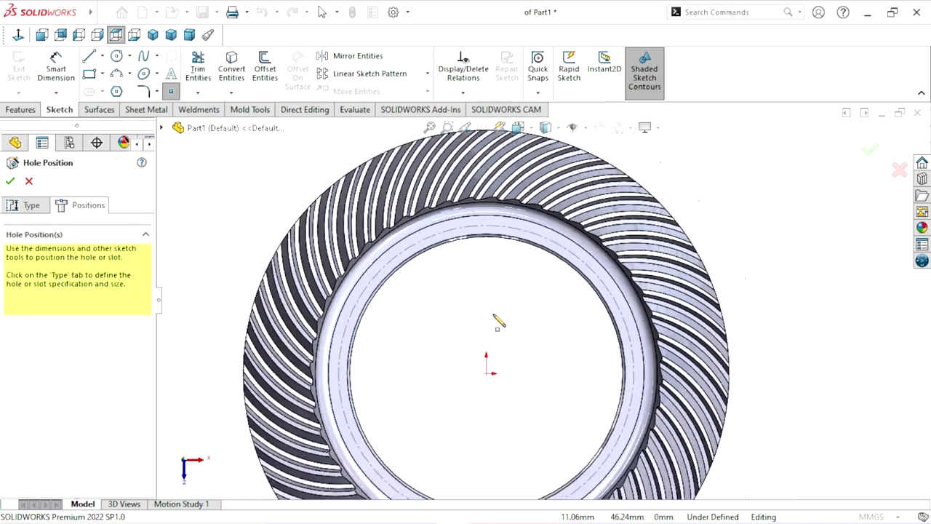
# - Place the M12x1.25 tapped hole at the top of the construction circle
pyautogui.scroll(-3, 478, 256)
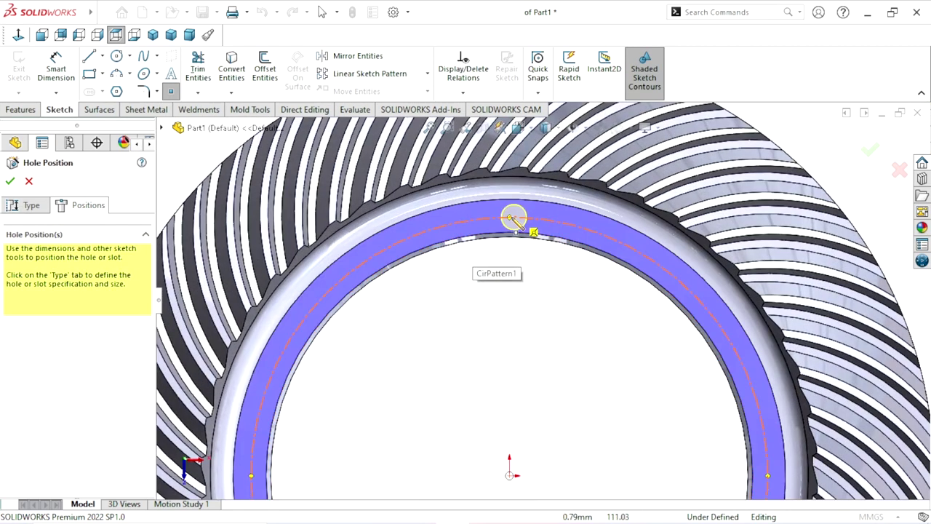
pyautogui.click(509, 216)
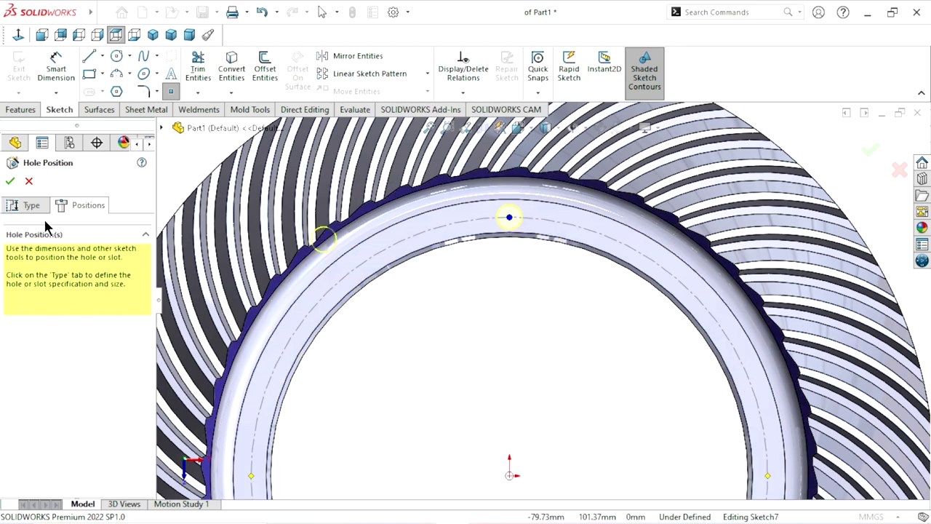
pyautogui.click(13, 183)
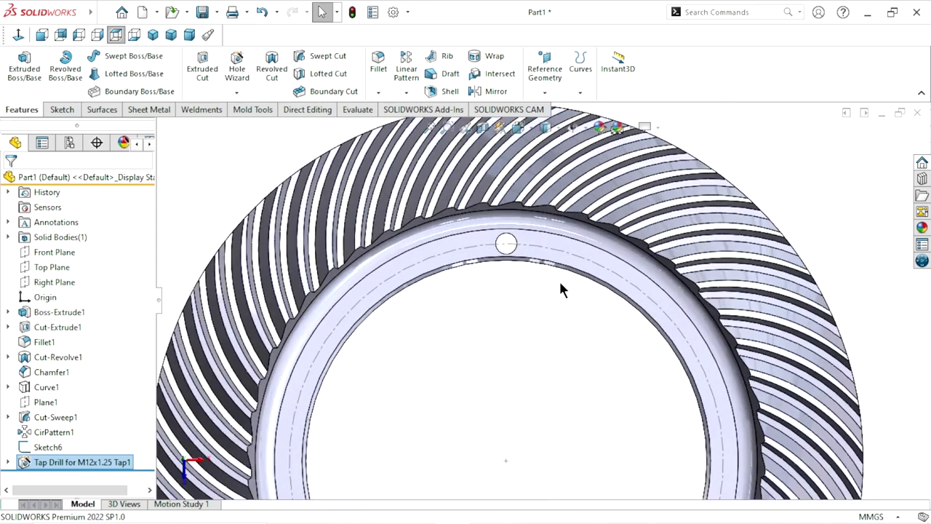
# - Hide Sketch6, angle the view onto the hole, and begin a Thread feature
pyautogui.click(582, 263)
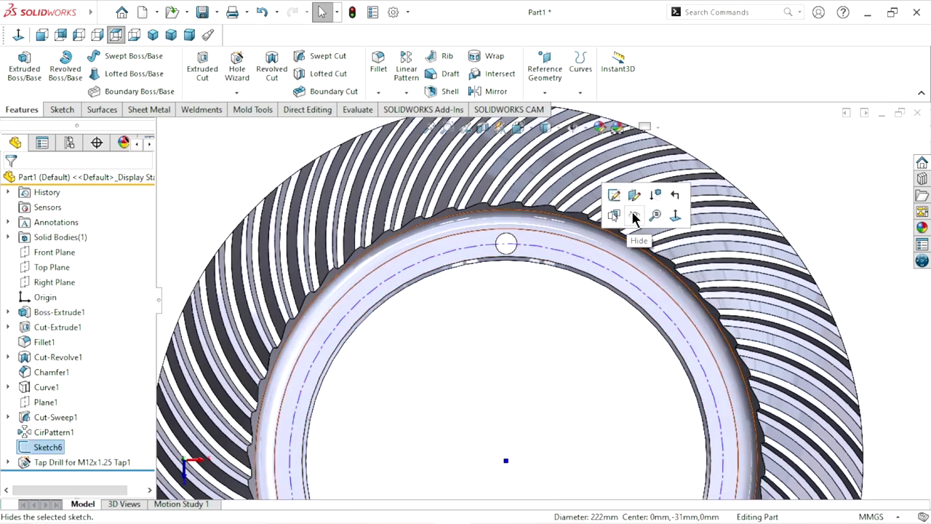
pyautogui.click(539, 325)
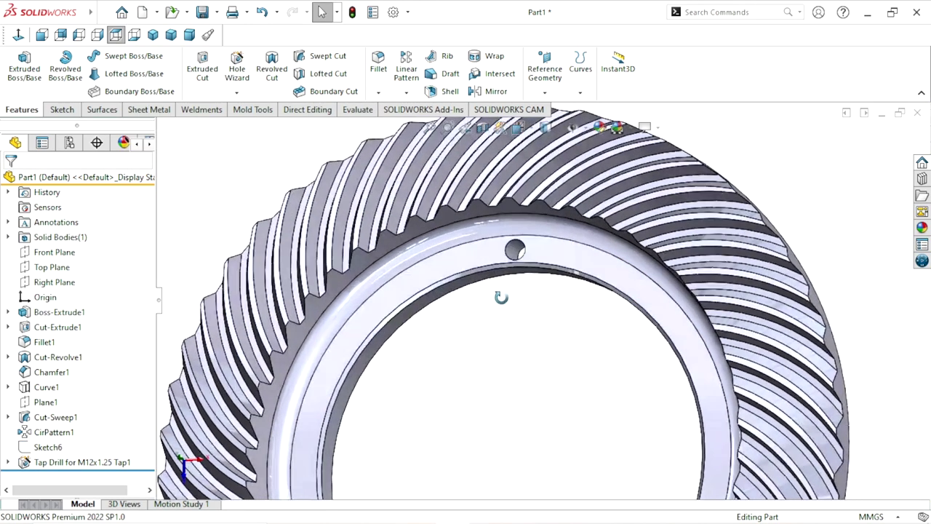
pyautogui.moveTo(529, 328)
pyautogui.mouseDown(button='middle')
pyautogui.moveTo(529, 246)
pyautogui.moveTo(389, 240)
pyautogui.moveTo(468, 345)
pyautogui.mouseUp(button='middle')
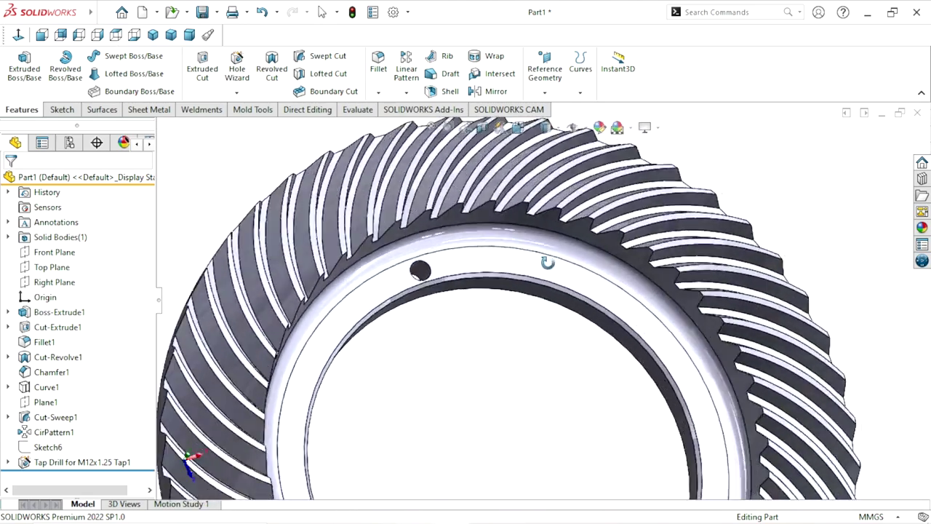
pyautogui.scroll(4, 480, 298)
pyautogui.scroll(-4, 481, 291)
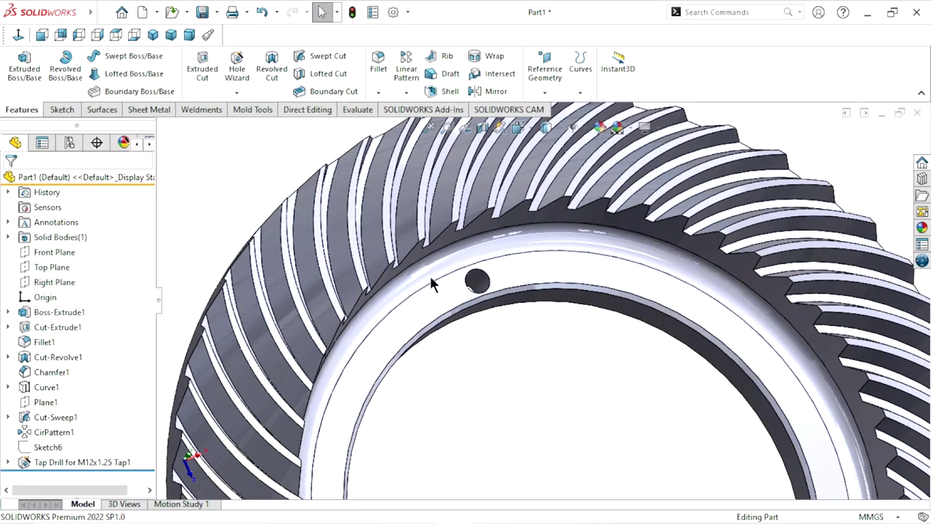
pyautogui.click(237, 92)
pyautogui.click(253, 140)
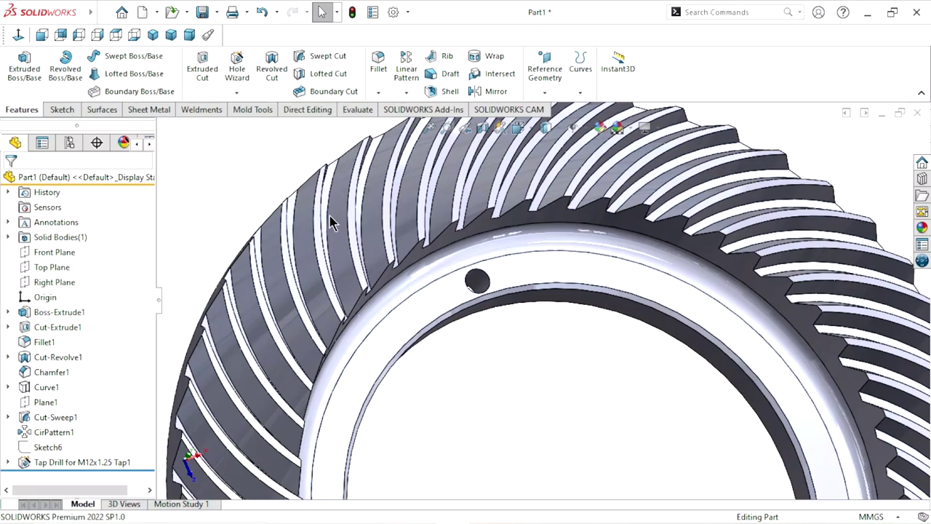
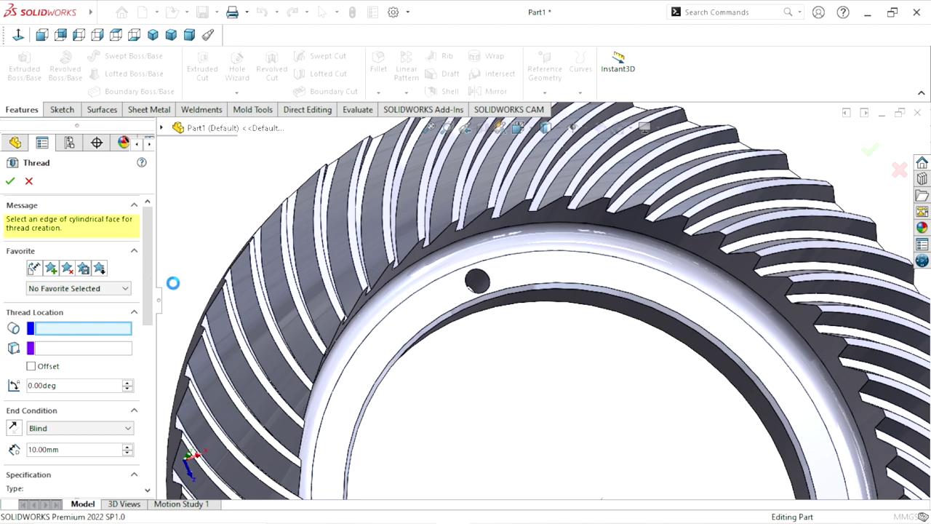
# - Pick the small hole's top edge as the thread location and inspect the M16x2.0 preview
pyautogui.click(499, 302)
pyautogui.scroll(3, 535, 338)
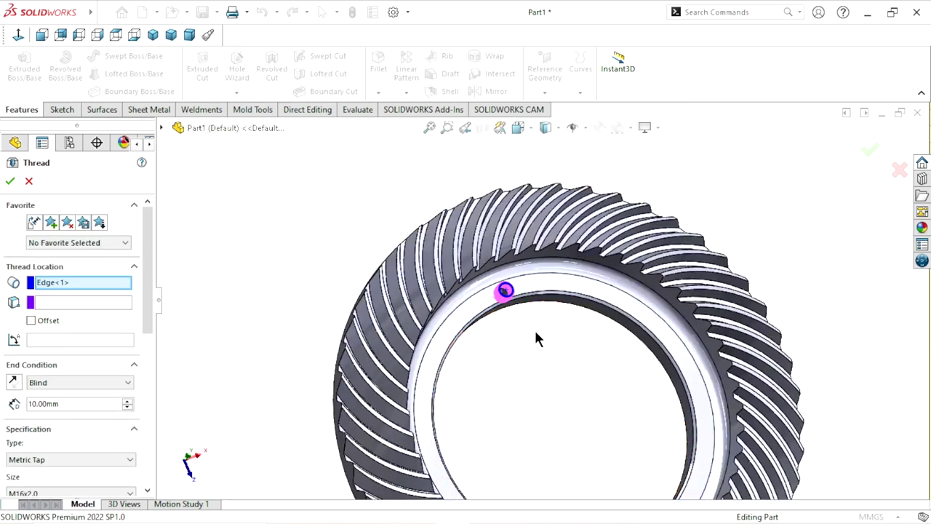
pyautogui.moveTo(536, 338); pyautogui.dragTo(518, 254, button='middle')
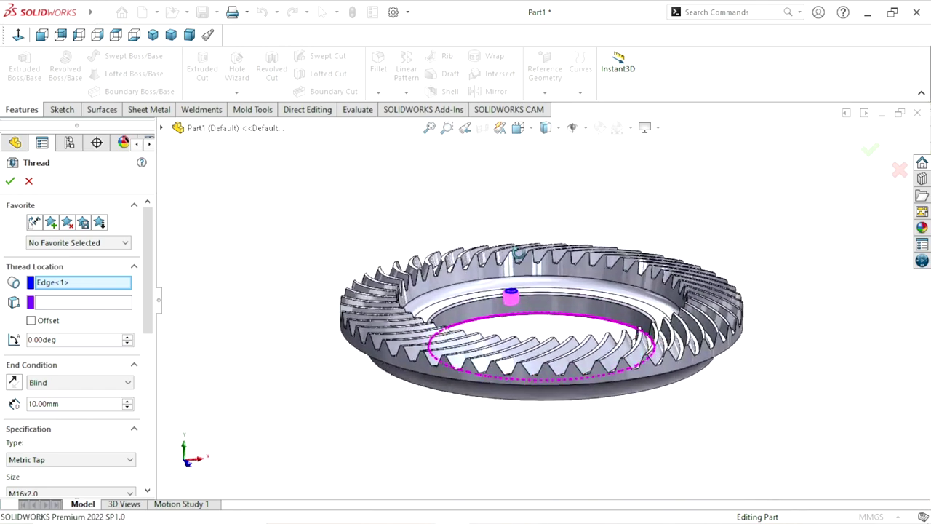
pyautogui.scroll(-3, 538, 308)
pyautogui.scroll(-2, 534, 318)
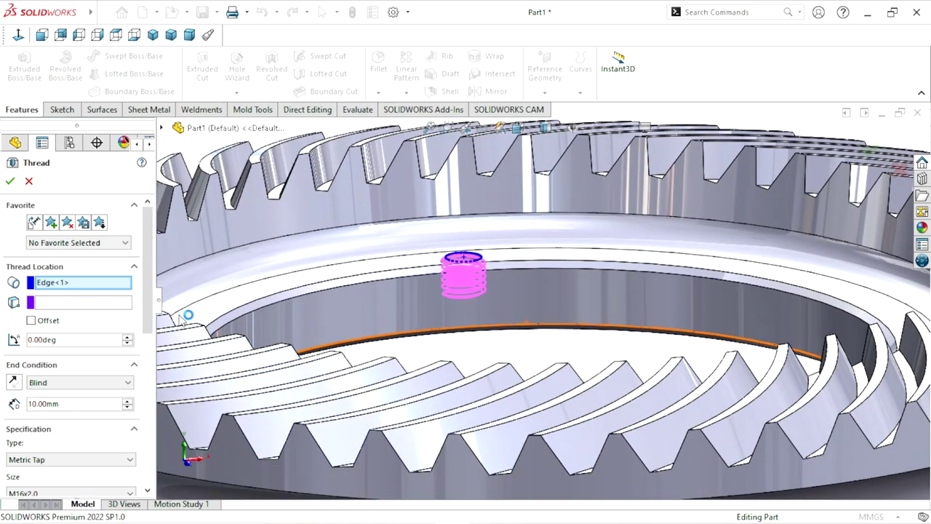
pyautogui.moveTo(149, 307); pyautogui.dragTo(149, 339)
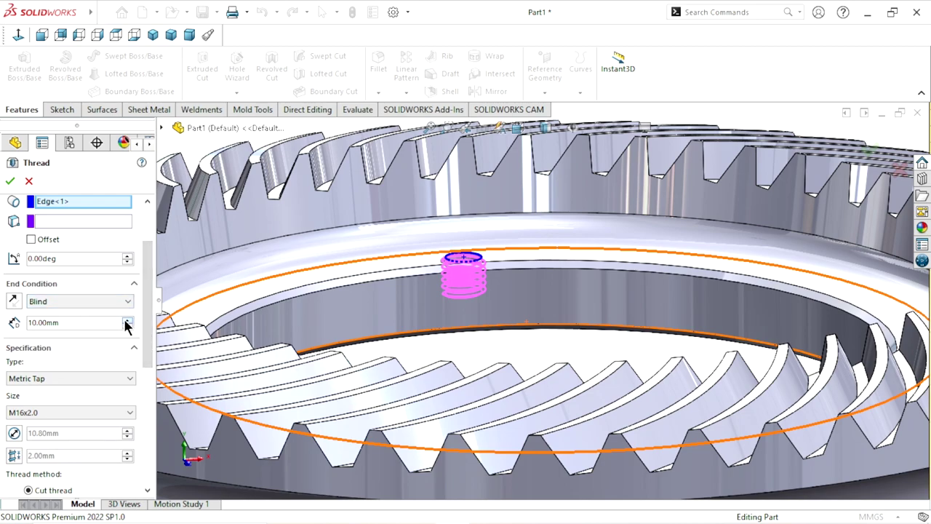
# - Change the thread to a Metric Tap M12x1.25 with a 30.00 mm Blind depth
pyautogui.click(126, 320)
pyautogui.click(127, 320)
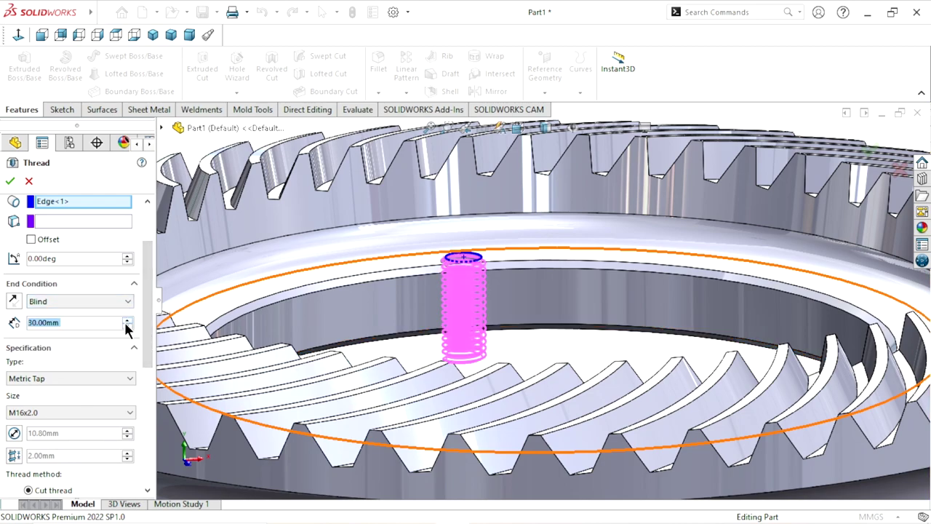
pyautogui.click(63, 379)
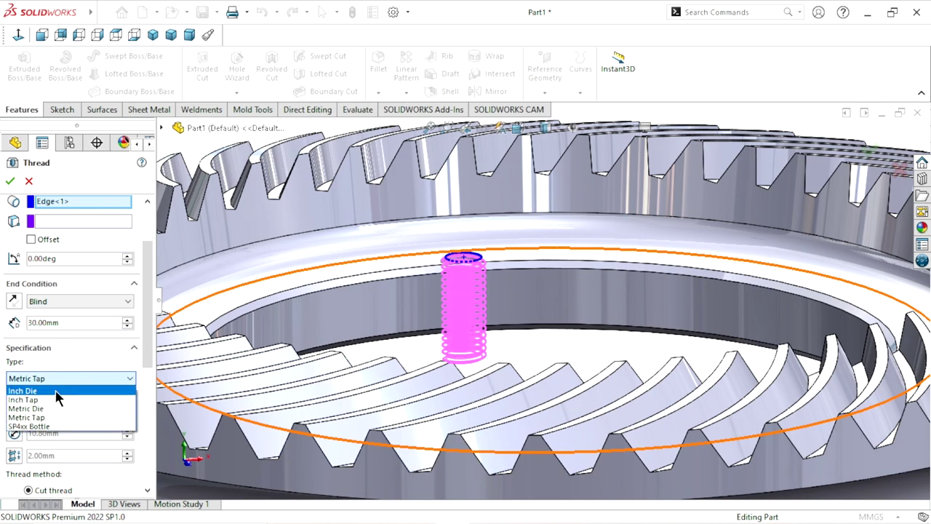
pyautogui.click(45, 413)
pyautogui.scroll(-2, 142, 367)
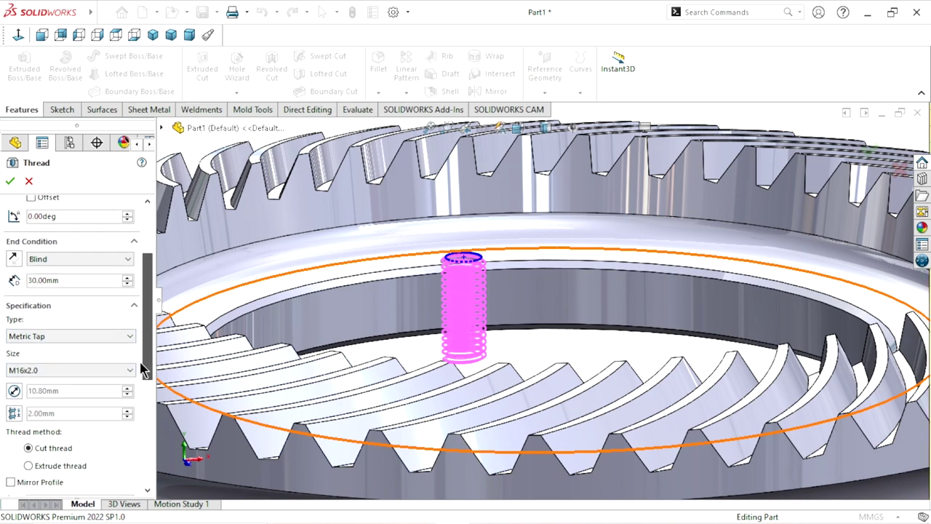
pyautogui.scroll(-2, 125, 339)
pyautogui.click(130, 318)
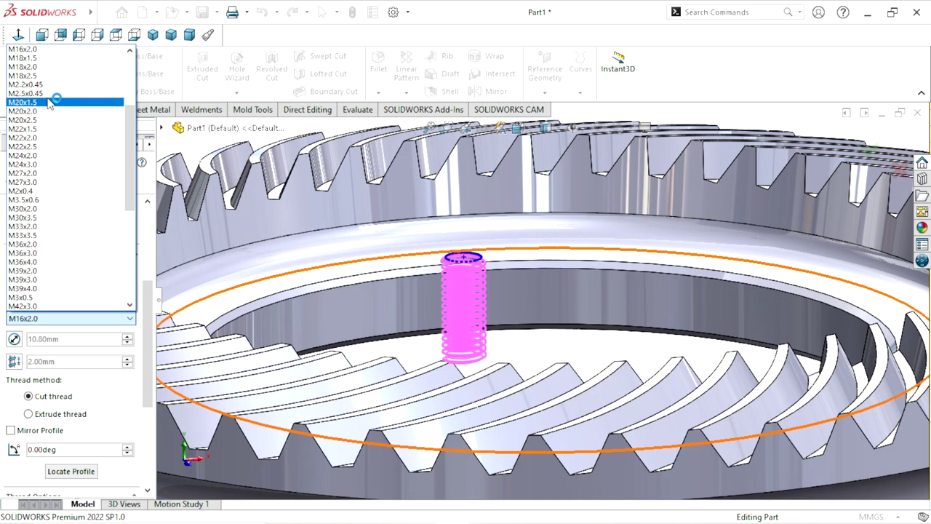
pyautogui.scroll(2, 40, 90)
pyautogui.scroll(2, 51, 96)
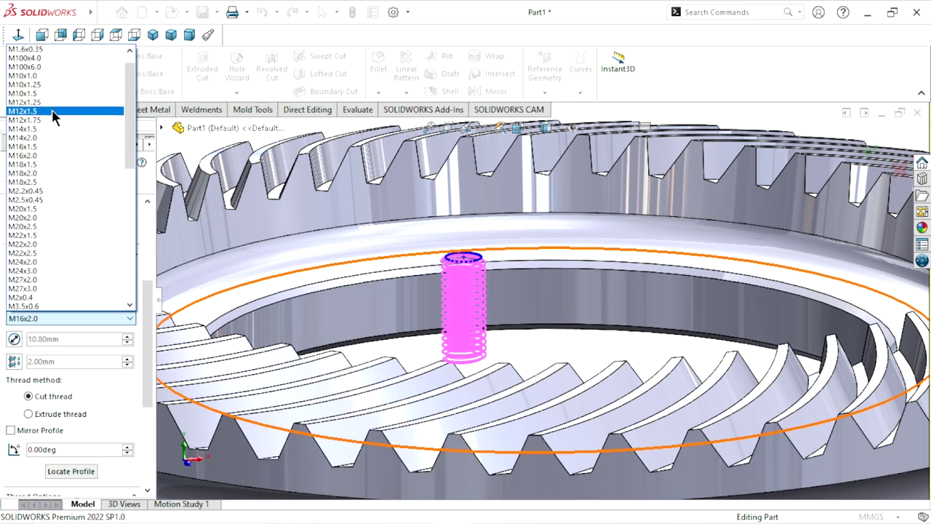
pyautogui.click(55, 103)
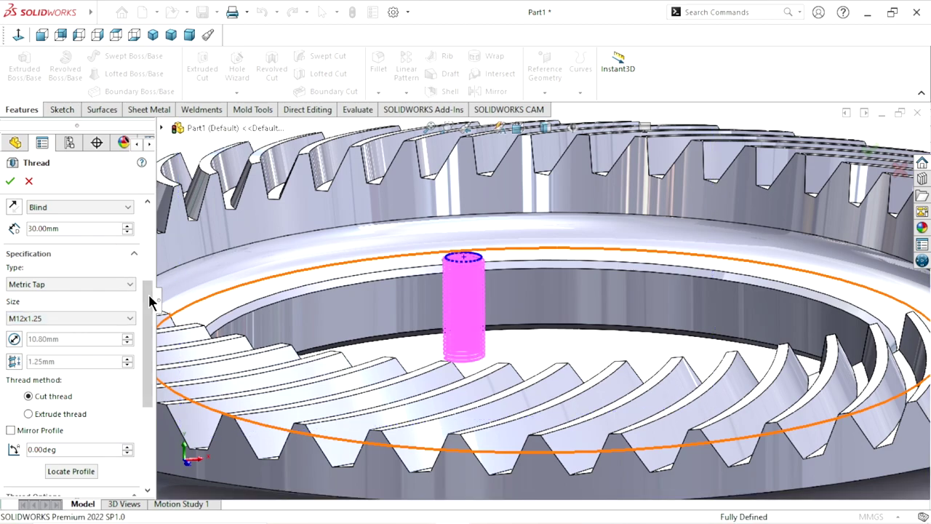
# - Enable a reversed thread start offset of 3 mm from the hole edge
pyautogui.moveTo(146, 298); pyautogui.dragTo(149, 238)
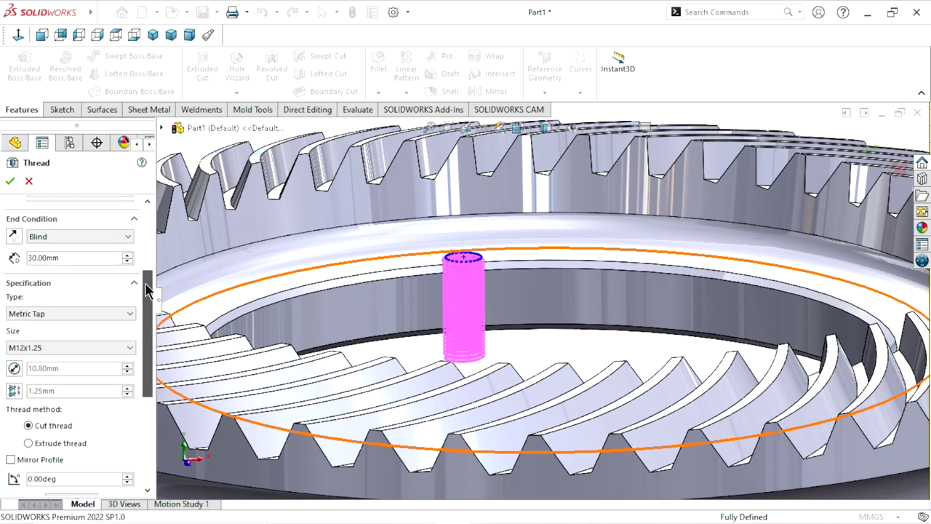
pyautogui.click(32, 294)
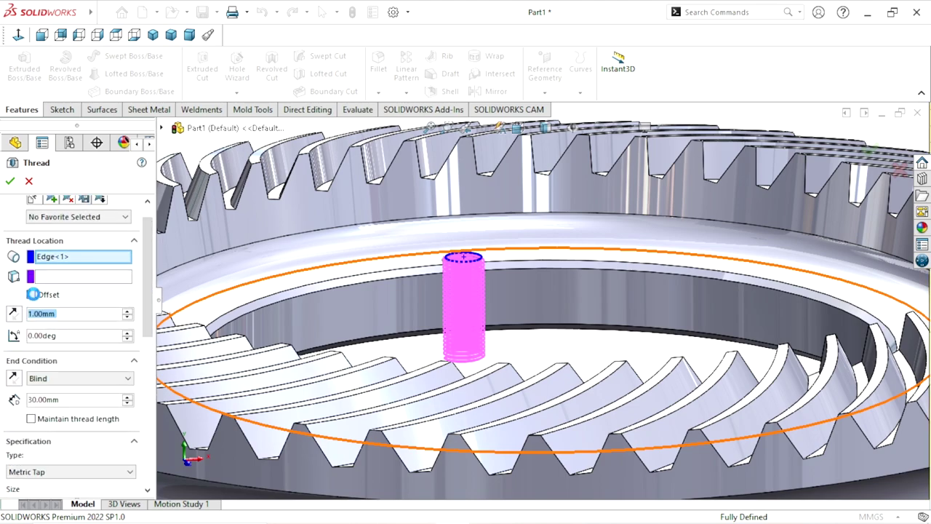
pyautogui.click(11, 314)
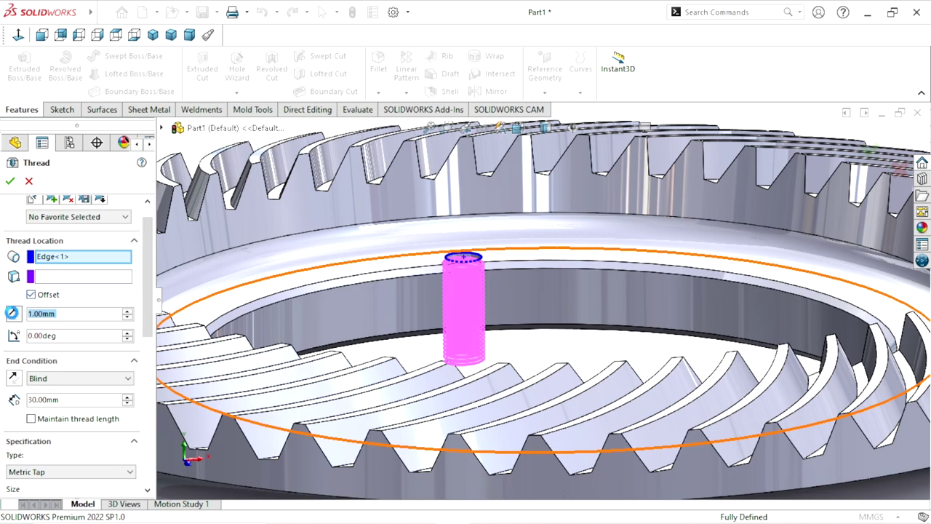
pyautogui.click(12, 315)
pyautogui.click(13, 315)
pyautogui.click(13, 315)
pyautogui.click(13, 315)
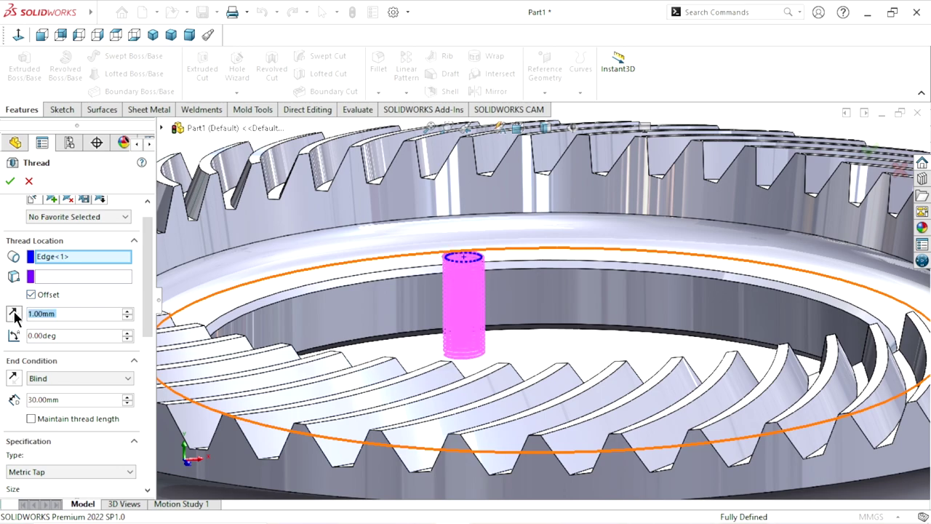
pyautogui.click(127, 311)
pyautogui.click(84, 315)
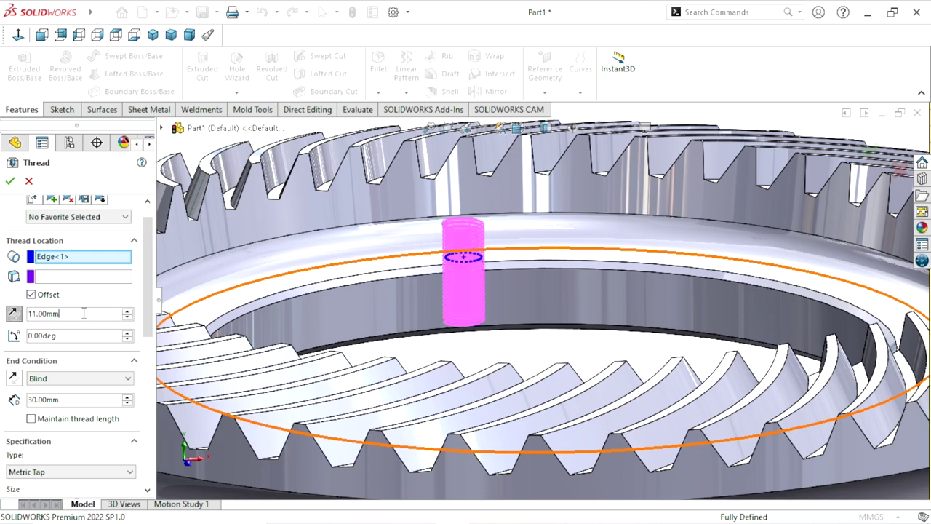
pyautogui.write('3')
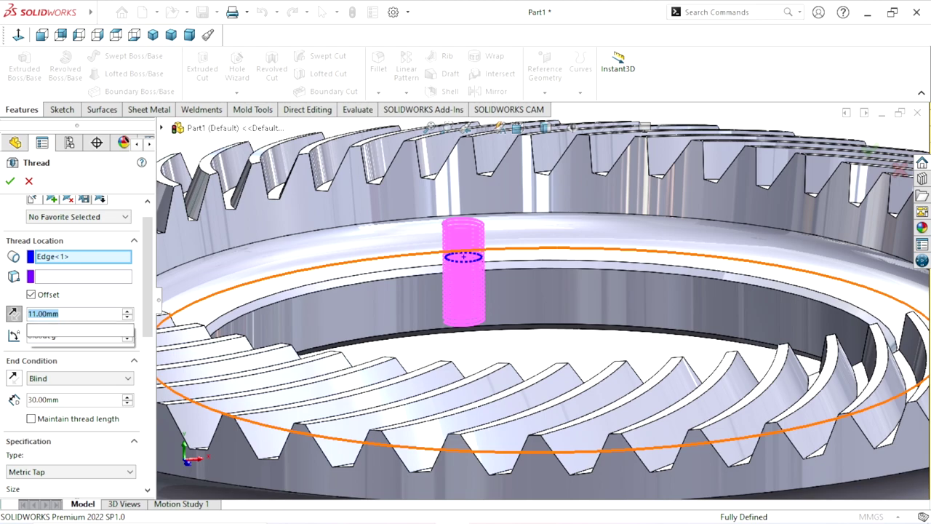
pyautogui.press('Return')
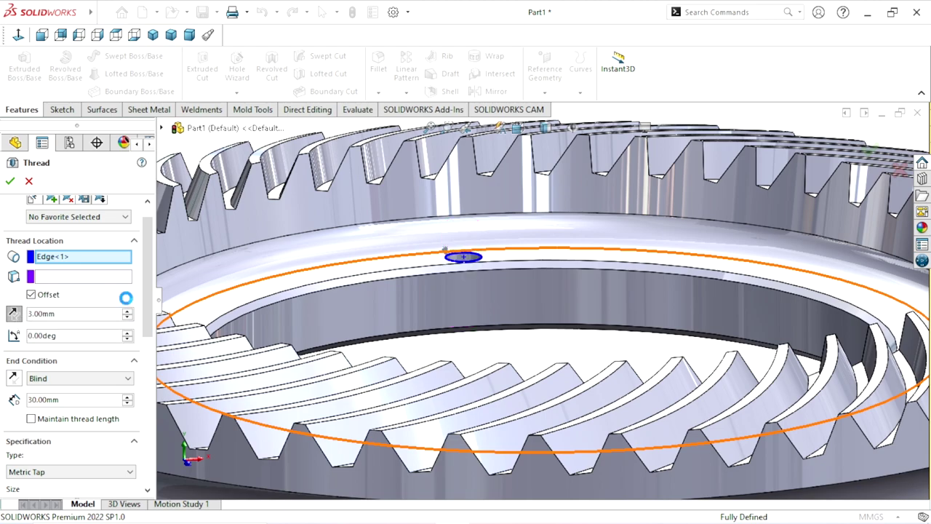
# - Finish Thread1 with thread length maintained and fit the gear in view
pyautogui.moveTo(145, 316); pyautogui.dragTo(137, 366)
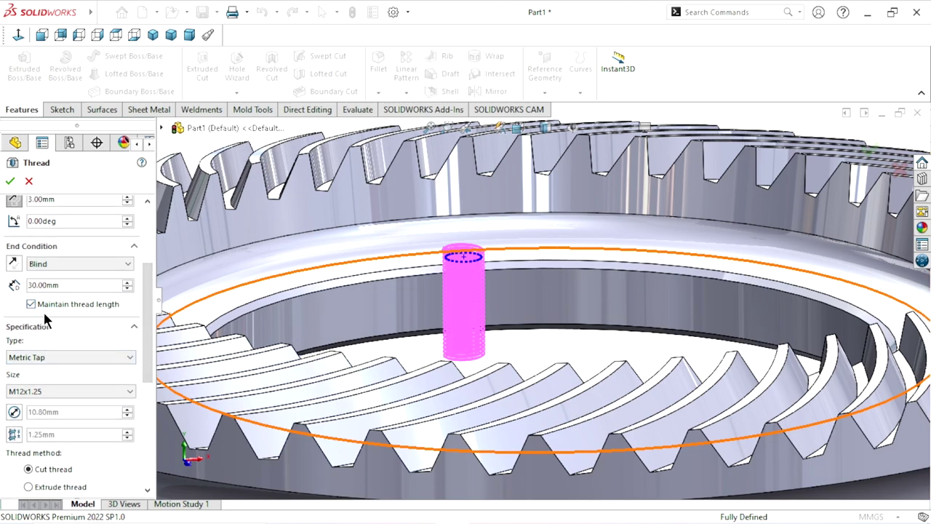
pyautogui.moveTo(146, 306); pyautogui.dragTo(154, 373)
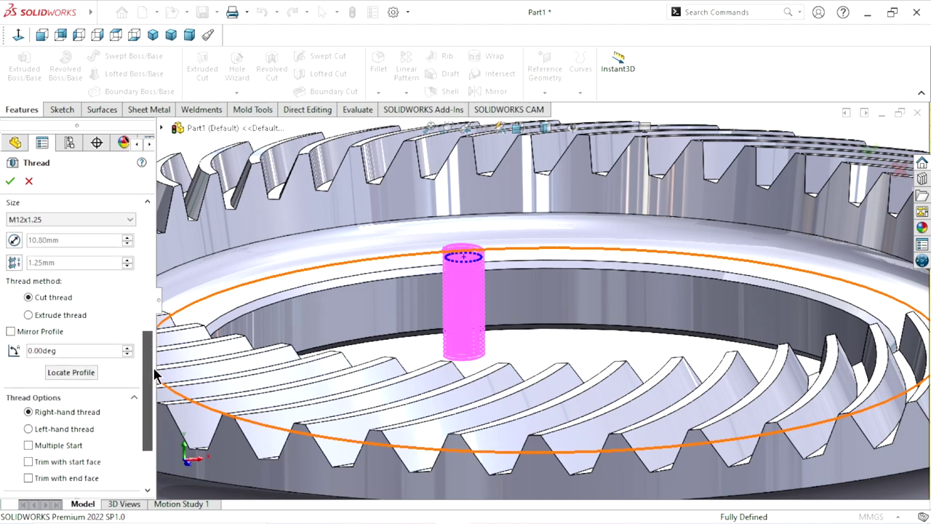
pyautogui.moveTo(155, 373); pyautogui.dragTo(183, 233)
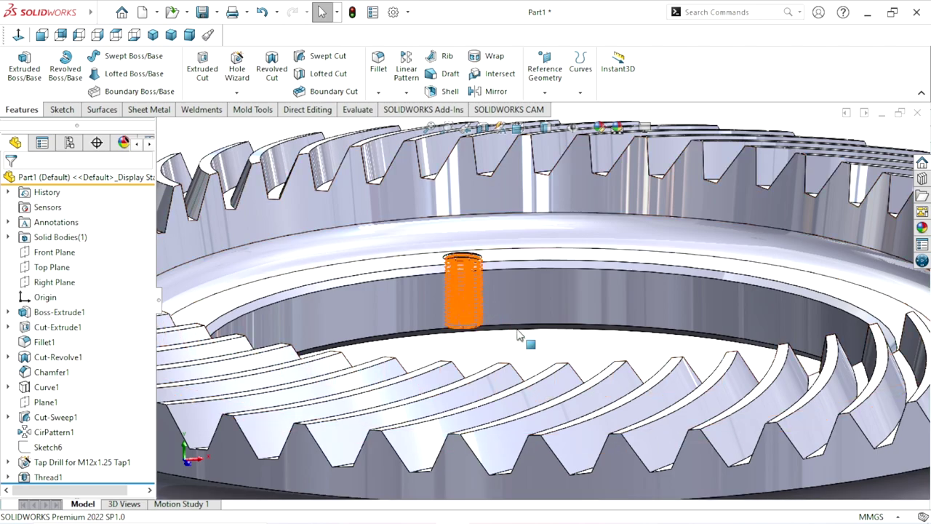
pyautogui.scroll(5, 489, 291)
pyautogui.scroll(-8, 510, 291)
pyautogui.moveTo(511, 290)
pyautogui.mouseDown(button='middle')
pyautogui.moveTo(479, 355)
pyautogui.moveTo(531, 364)
pyautogui.mouseUp(button='middle')
pyautogui.press('f')
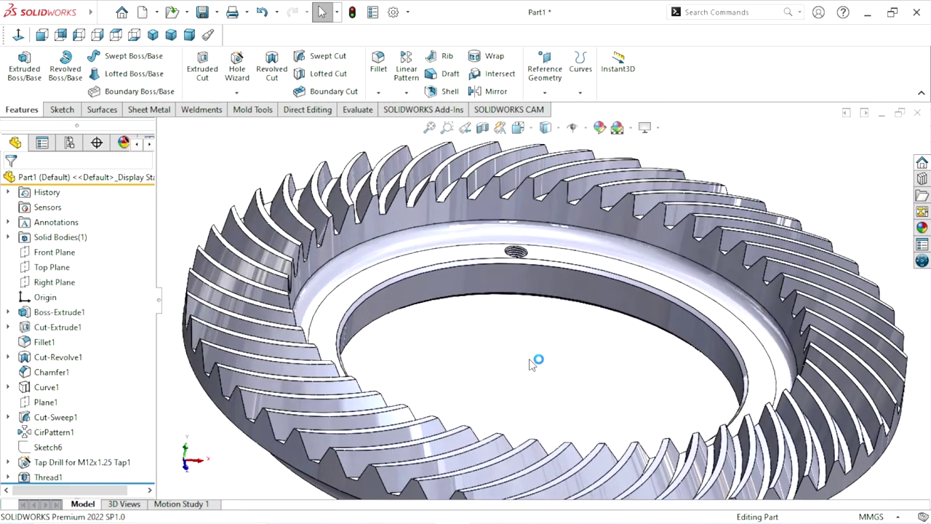
# - Circular-pattern the M12x1.25 tap drill and Thread1 around the bore face with 16 instances
pyautogui.click(406, 91)
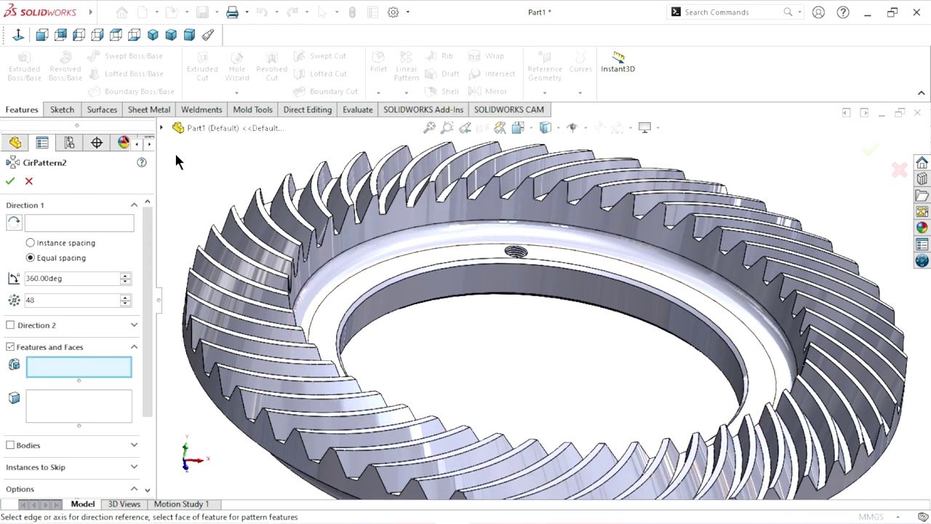
pyautogui.click(161, 128)
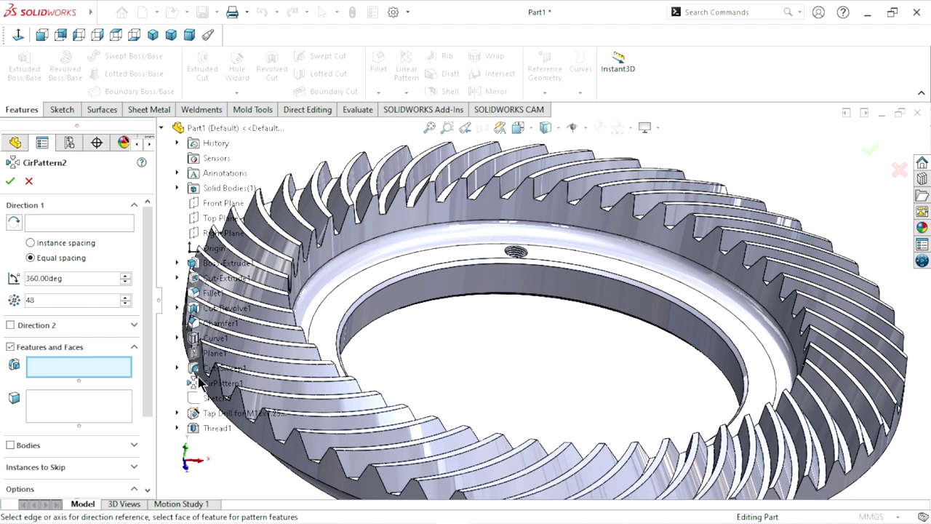
pyautogui.click(211, 413)
pyautogui.click(213, 428)
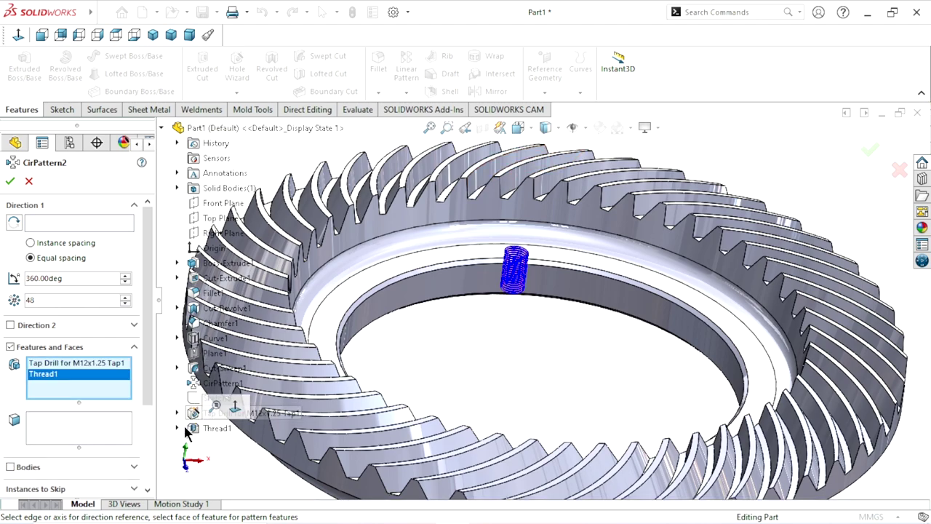
pyautogui.click(64, 224)
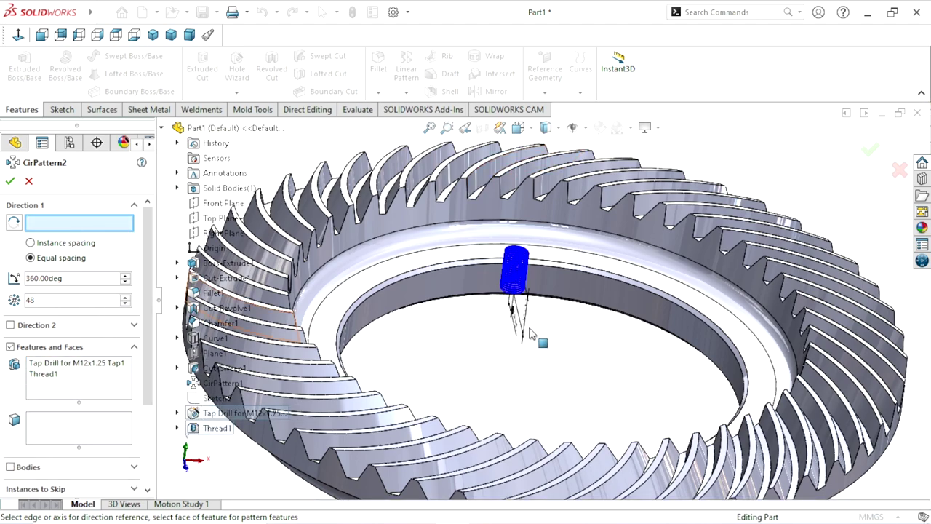
pyautogui.click(604, 293)
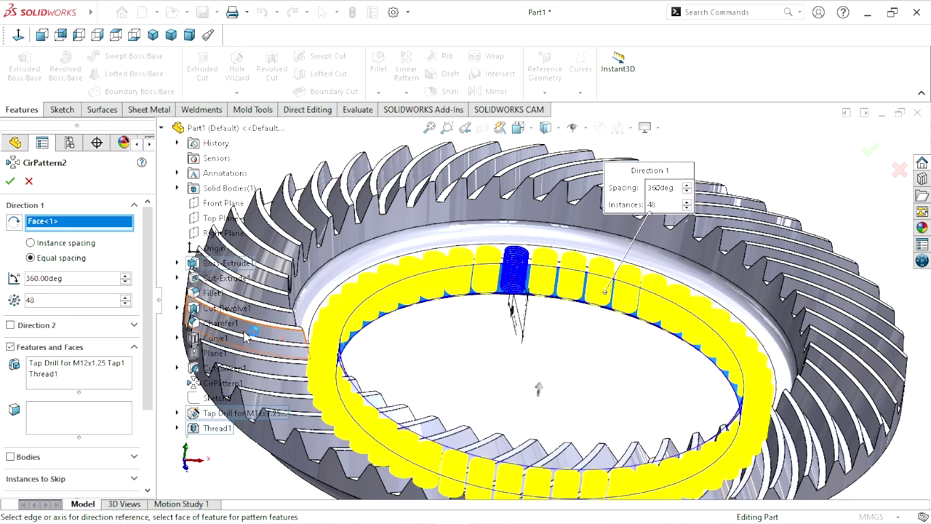
pyautogui.click(62, 301)
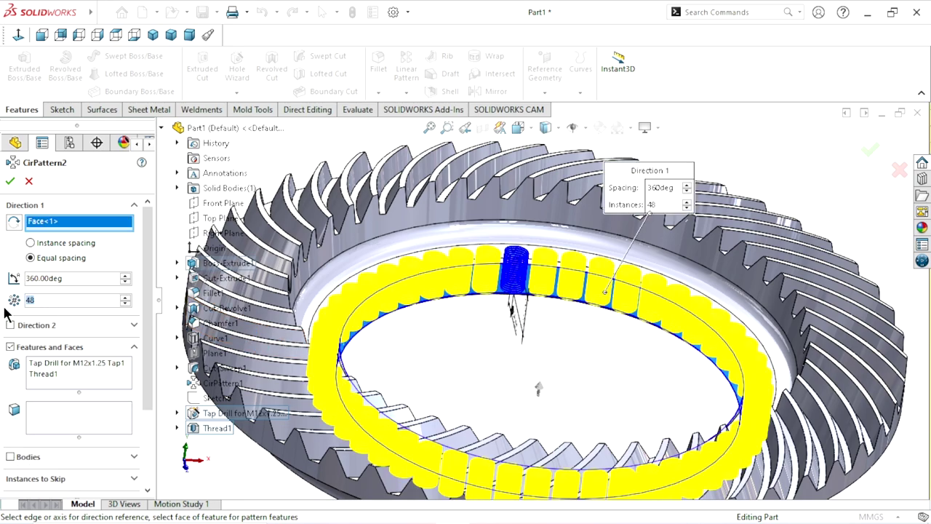
pyautogui.write('16')
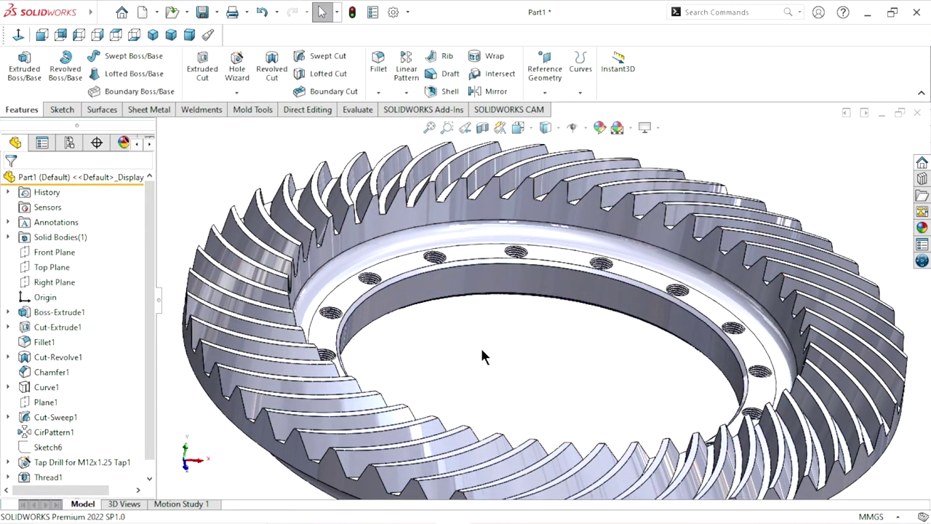
# - Apply satin finish stainless steel from Appearances > Metal > Steel to the gear
pyautogui.scroll(5, 528, 339)
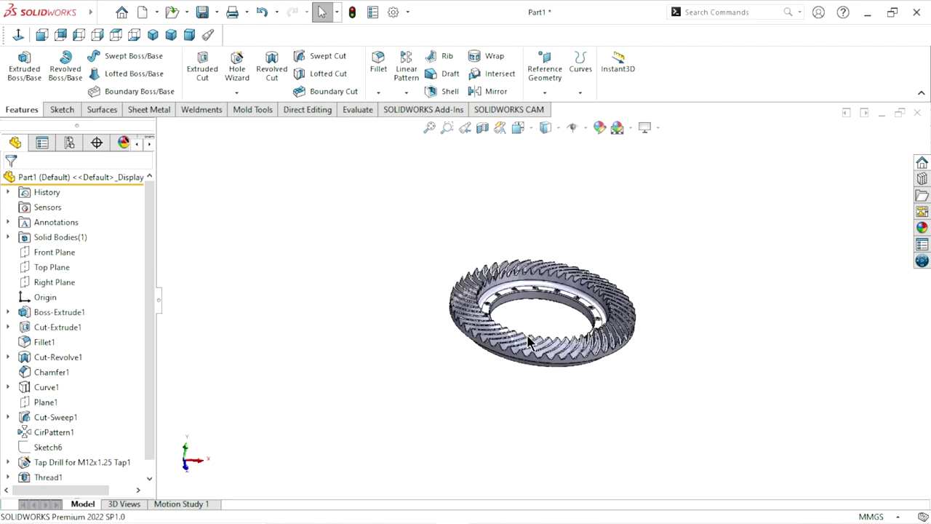
pyautogui.scroll(-3, 556, 315)
pyautogui.moveTo(565, 313)
pyautogui.mouseDown(button='middle')
pyautogui.moveTo(430, 195)
pyautogui.moveTo(586, 290)
pyautogui.moveTo(592, 151)
pyautogui.mouseUp(button='middle')
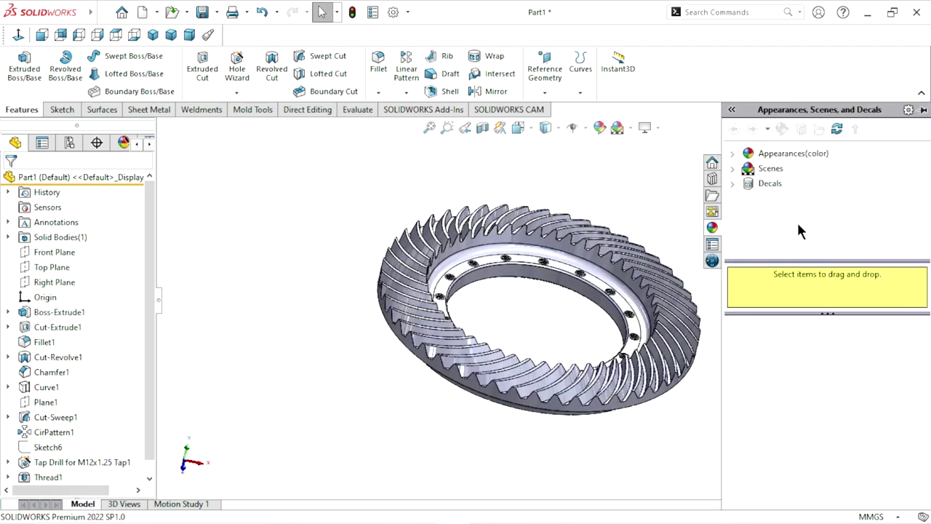
pyautogui.click(766, 155)
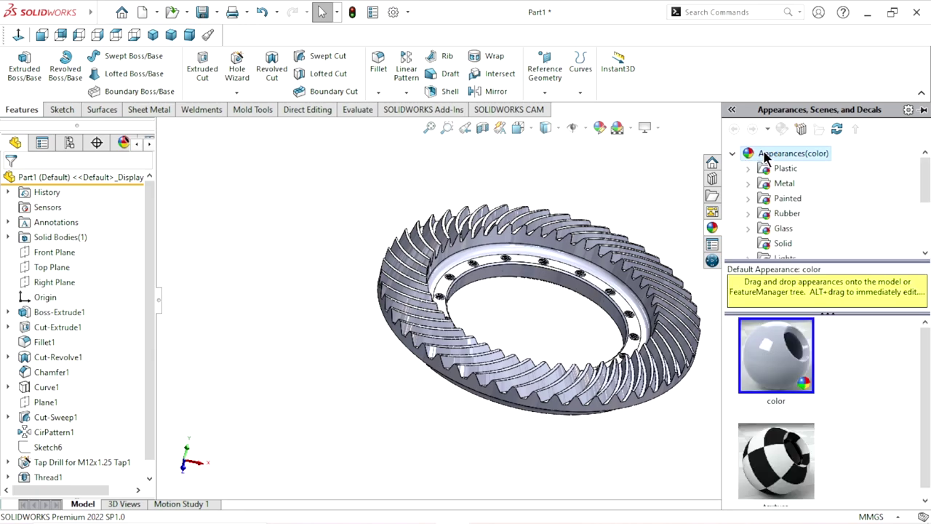
pyautogui.click(768, 191)
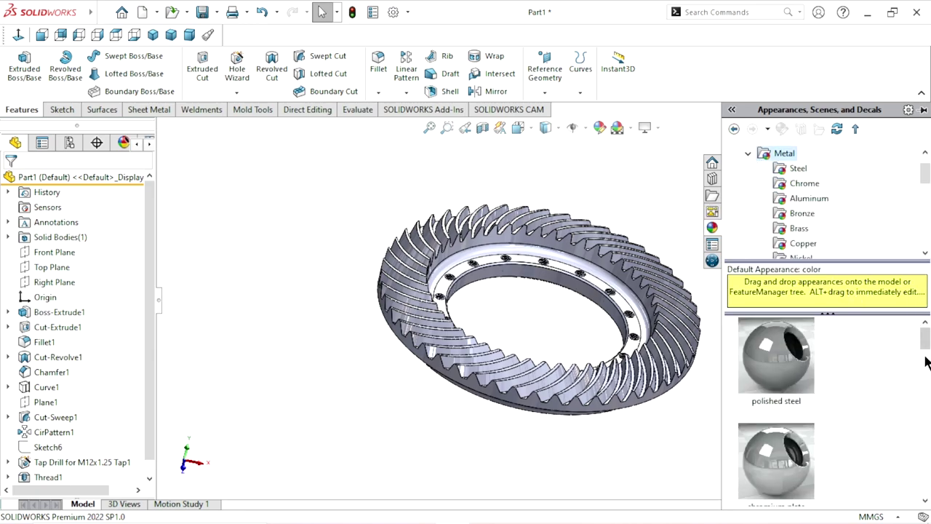
pyautogui.moveTo(925, 350); pyautogui.dragTo(926, 336)
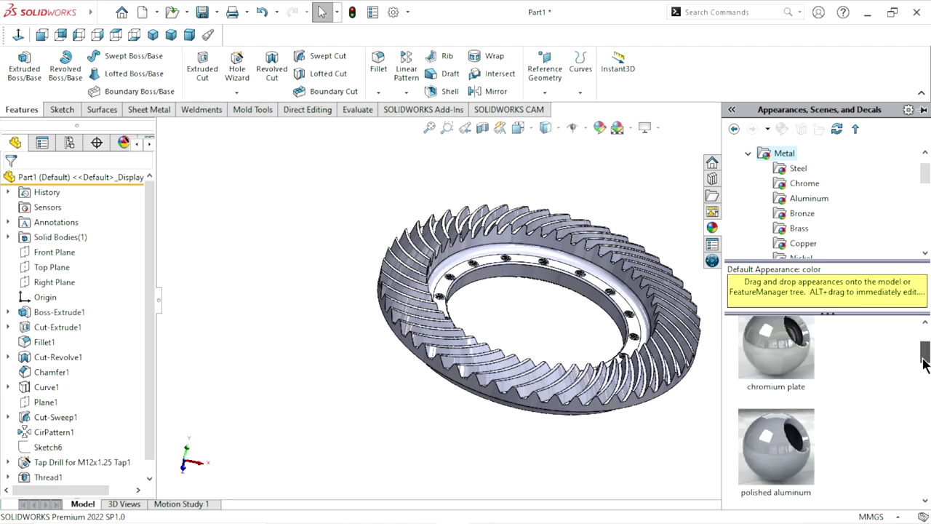
pyautogui.click(792, 173)
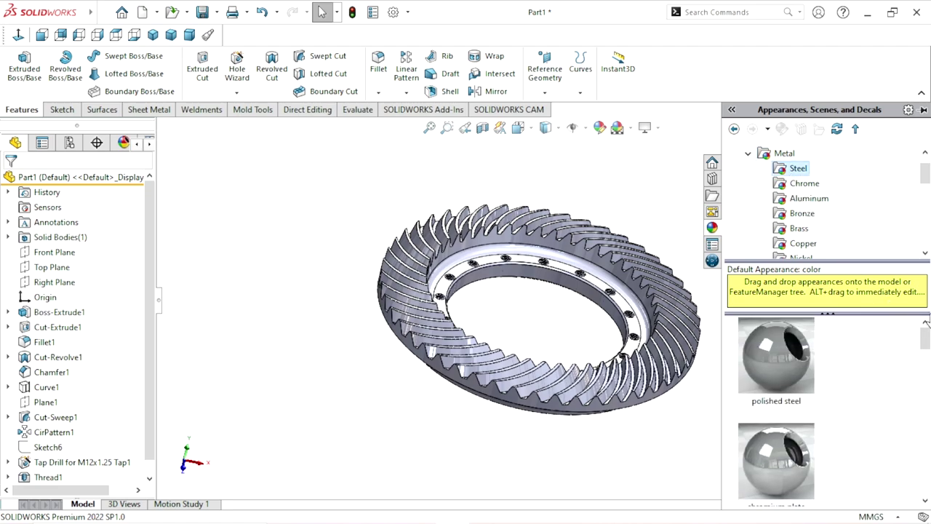
pyautogui.moveTo(926, 338)
pyautogui.mouseDown()
pyautogui.moveTo(925, 391)
pyautogui.moveTo(926, 363)
pyautogui.mouseUp()
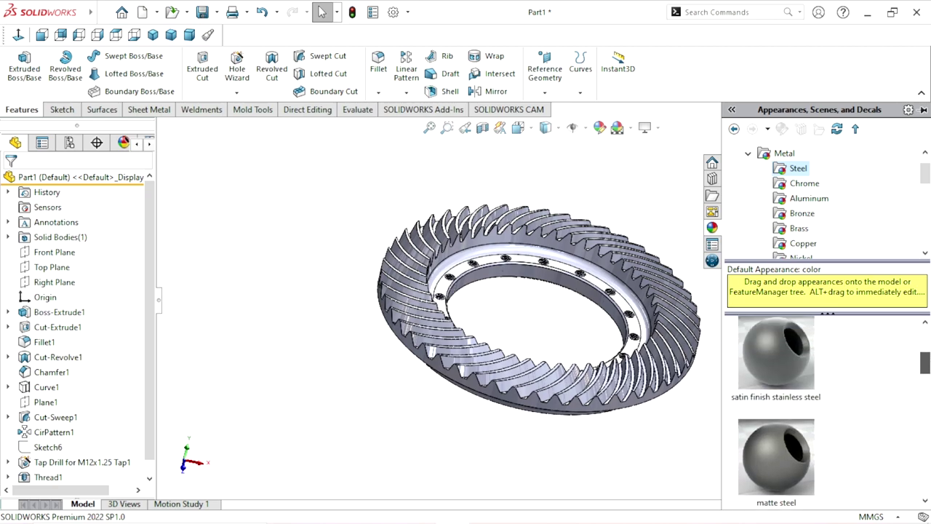
pyautogui.doubleClick(791, 360)
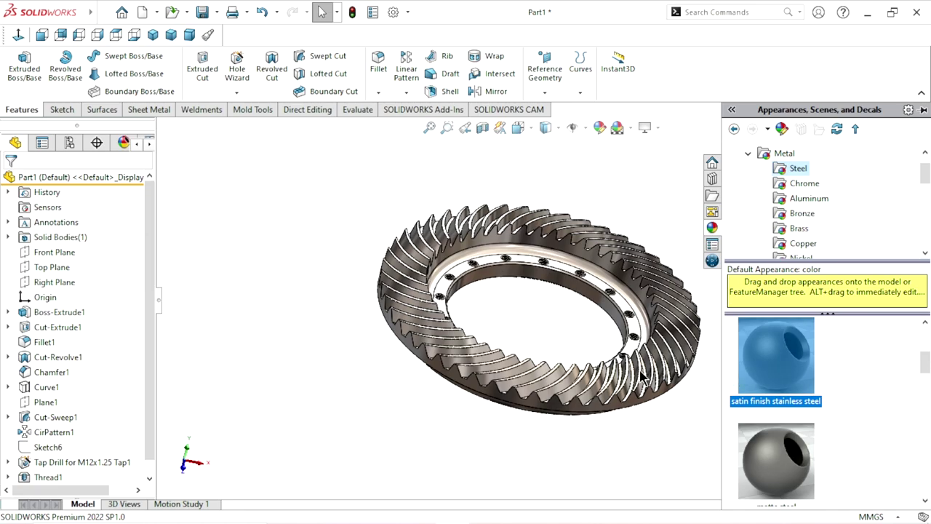
# - Orbit the gear to inspect the satin steel finish from low side and top oblique views
pyautogui.scroll(-3, 643, 378)
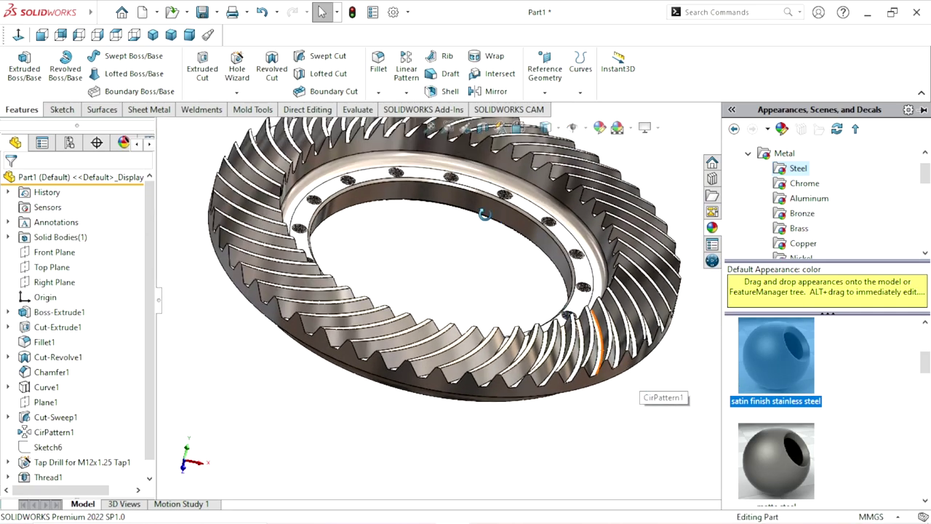
pyautogui.moveTo(484, 216); pyautogui.dragTo(419, 267, button='middle')
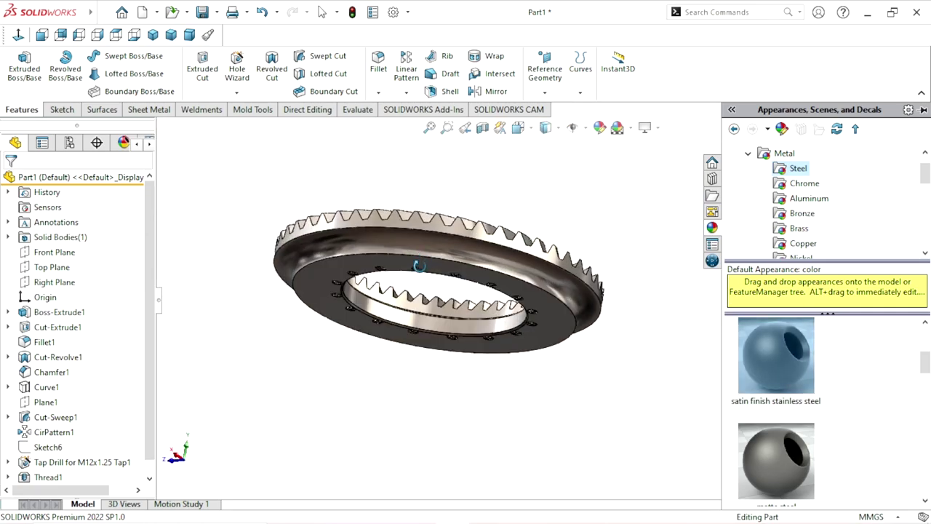
pyautogui.moveTo(419, 266); pyautogui.dragTo(452, 304, button='middle')
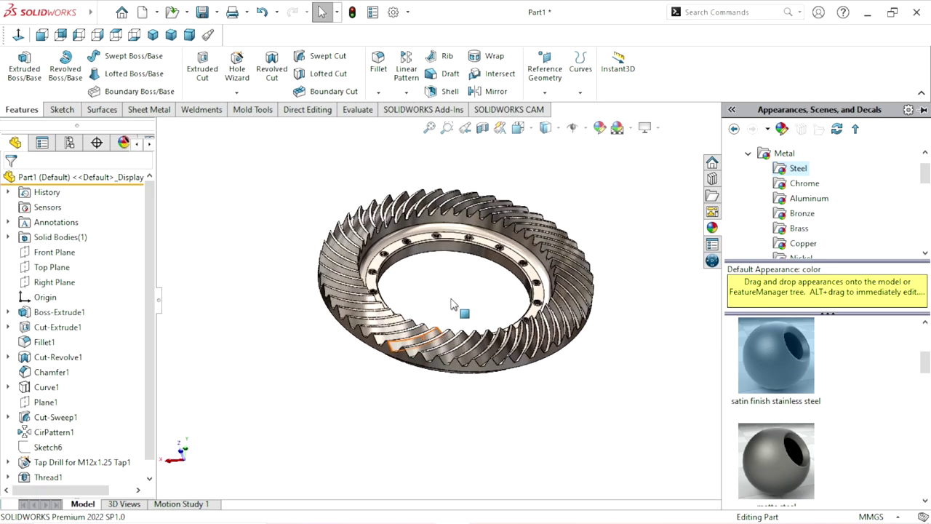
pyautogui.scroll(-3, 483, 287)
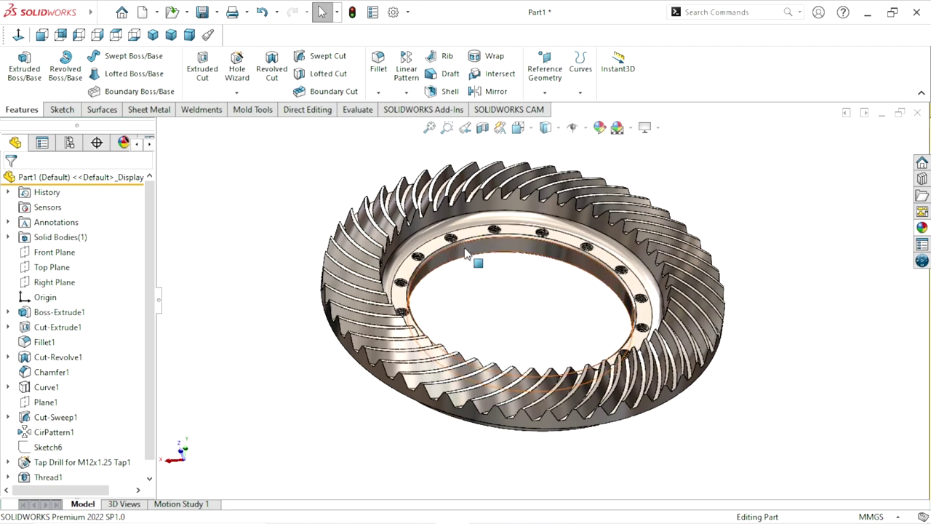
# - Select the inner bore face plus the tap drill, thread and CirPattern2 features
pyautogui.click(465, 252)
pyautogui.scroll(-3, 494, 273)
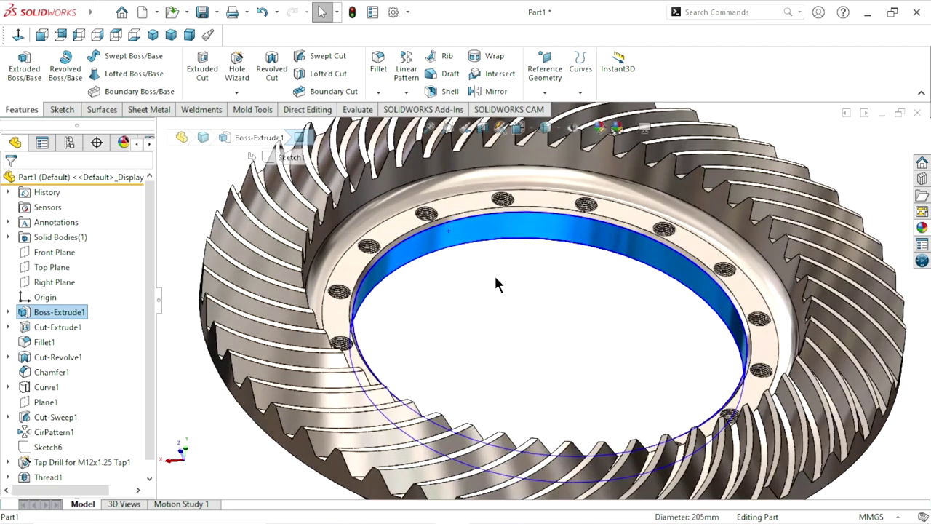
pyautogui.keyDown('ctrl'); pyautogui.click(96, 461); pyautogui.keyUp('ctrl')
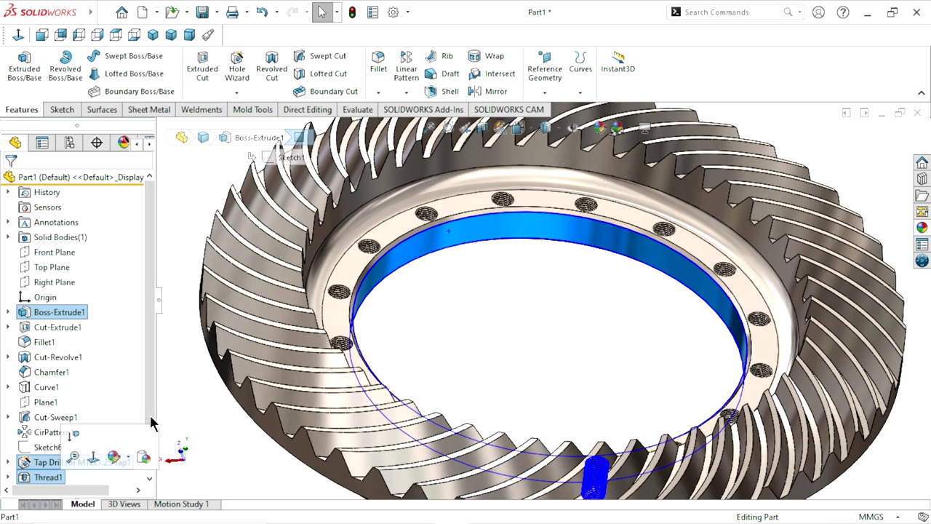
pyautogui.click(150, 478)
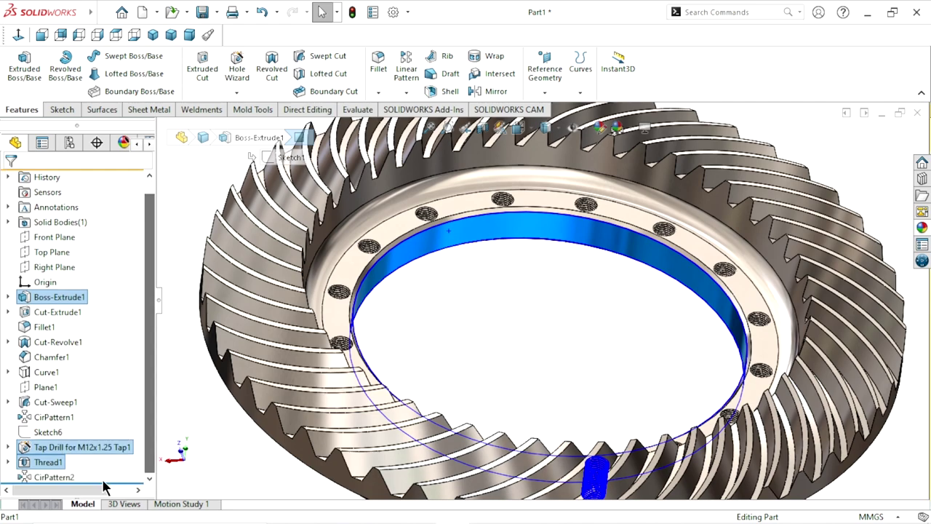
pyautogui.keyDown('ctrl'); pyautogui.click(64, 478); pyautogui.keyUp('ctrl')
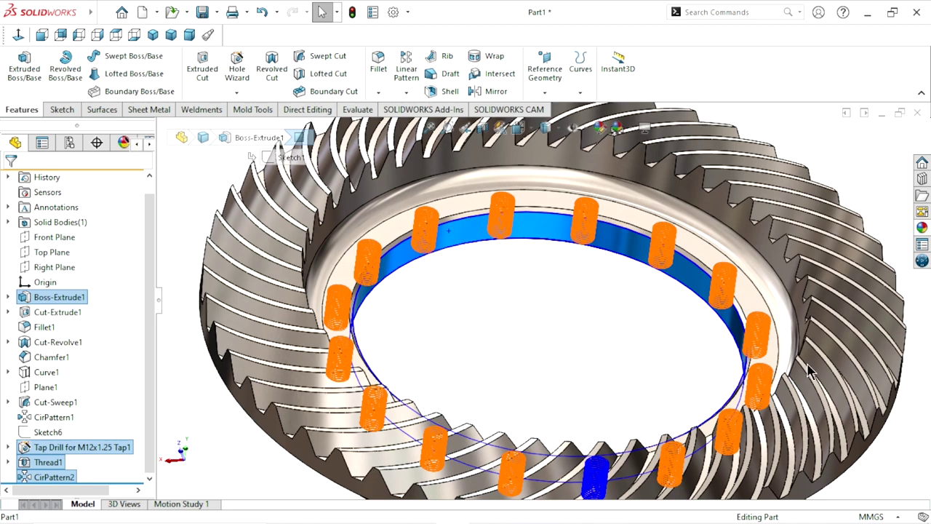
# - Add the gear's toothed face to the selection and bring up the Appearances library
pyautogui.scroll(2, 636, 349)
pyautogui.scroll(-1, 591, 293)
pyautogui.scroll(-3, 591, 292)
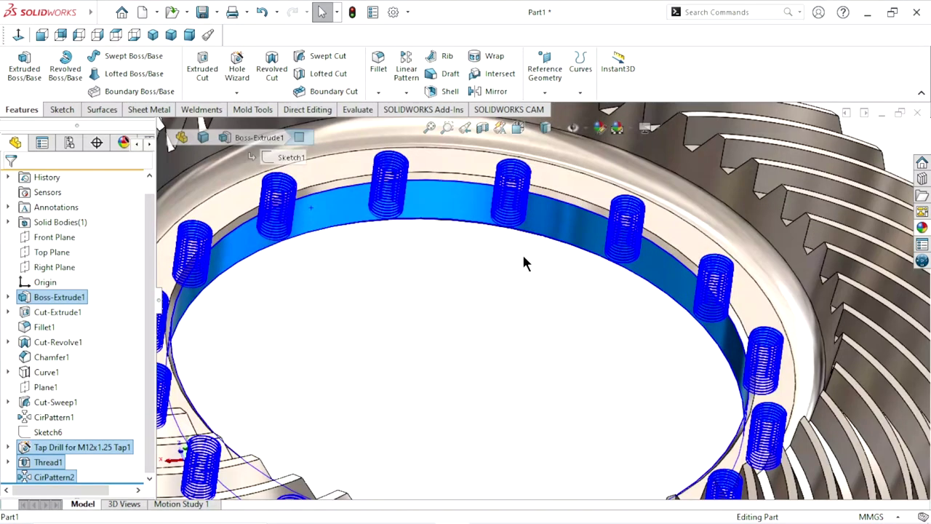
pyautogui.scroll(3, 524, 262)
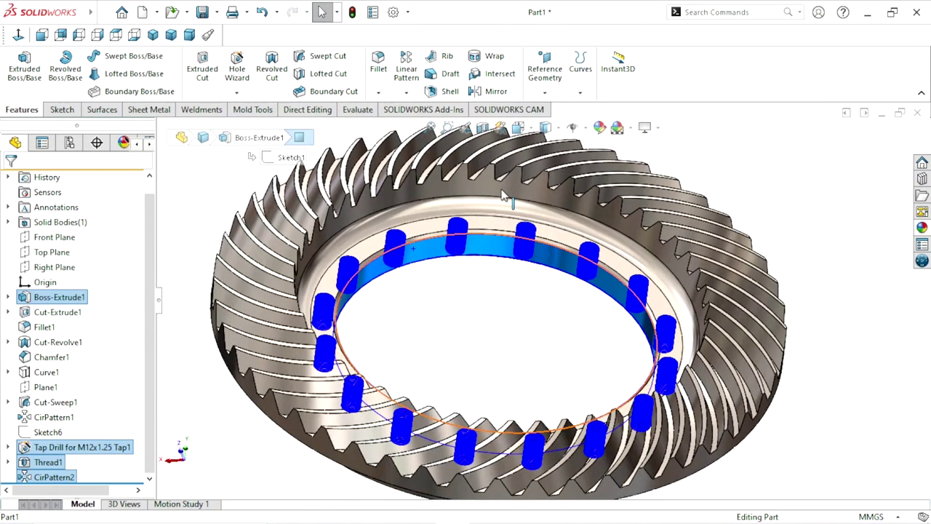
pyautogui.keyDown('ctrl'); pyautogui.click(546, 204); pyautogui.keyUp('ctrl')
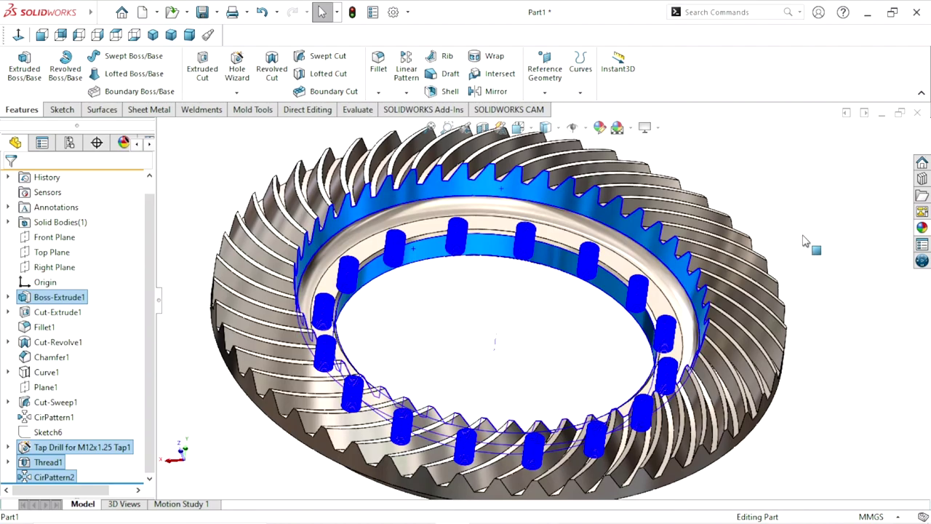
pyautogui.click(923, 228)
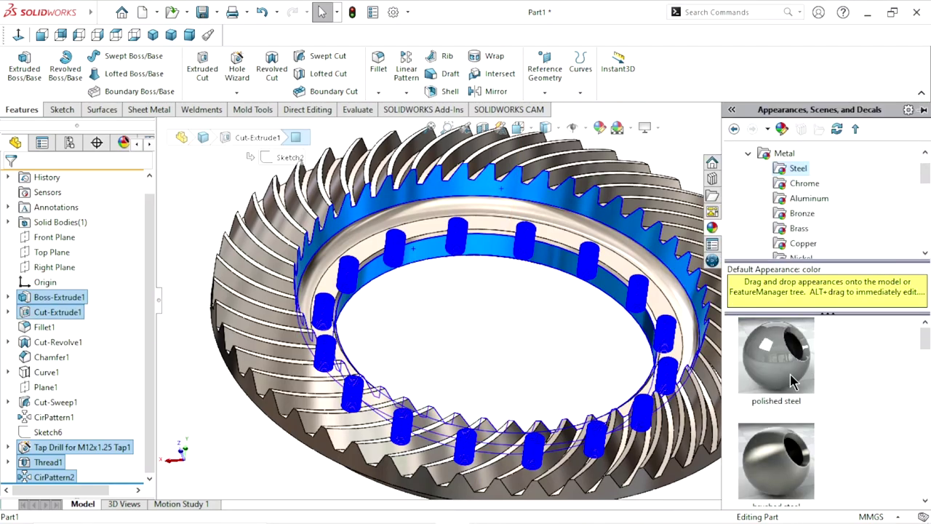
# - Apply polished steel to the selected gear faces and view it from a new angle
pyautogui.doubleClick(793, 382)
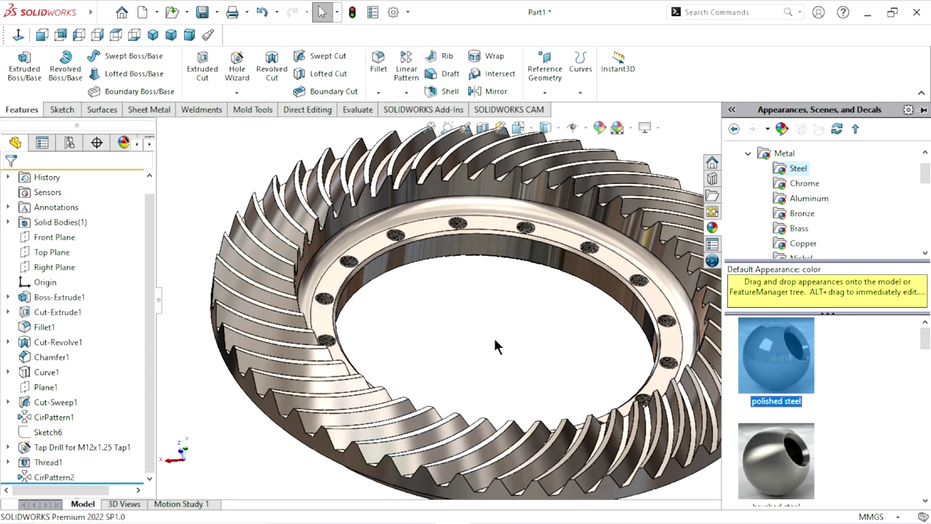
pyautogui.moveTo(508, 339)
pyautogui.mouseDown(button='middle')
pyautogui.moveTo(583, 316)
pyautogui.moveTo(580, 272)
pyautogui.moveTo(348, 255)
pyautogui.moveTo(337, 192)
pyautogui.moveTo(357, 222)
pyautogui.mouseUp(button='middle')
pyautogui.scroll(-3, 398, 249)
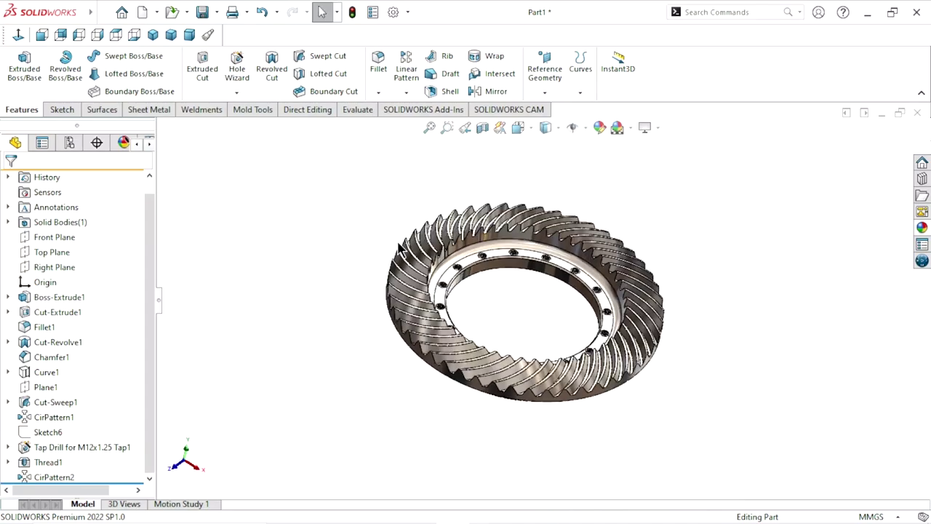
pyautogui.scroll(-2, 458, 261)
pyautogui.scroll(-2, 480, 264)
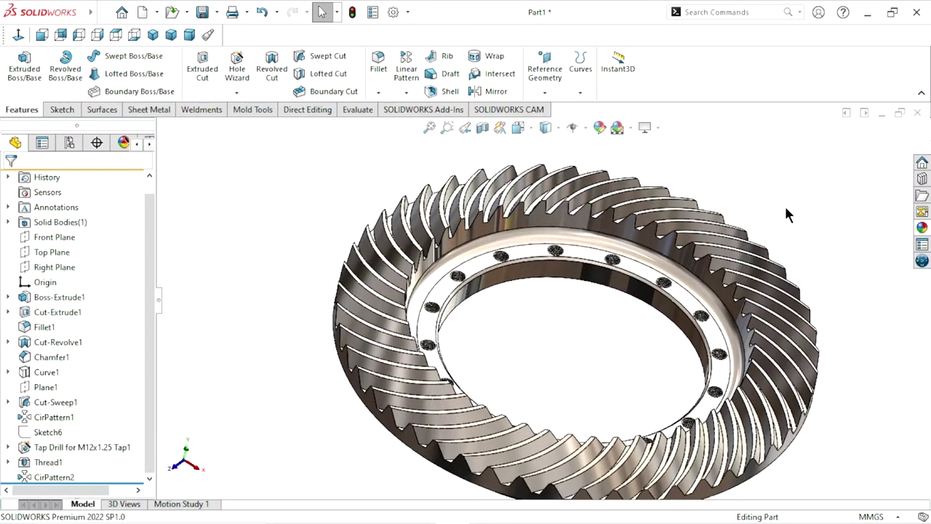
# - Drag matte steel from the Appearances library onto the whole gear and check its underside
pyautogui.click(921, 231)
pyautogui.moveTo(926, 353); pyautogui.dragTo(925, 373)
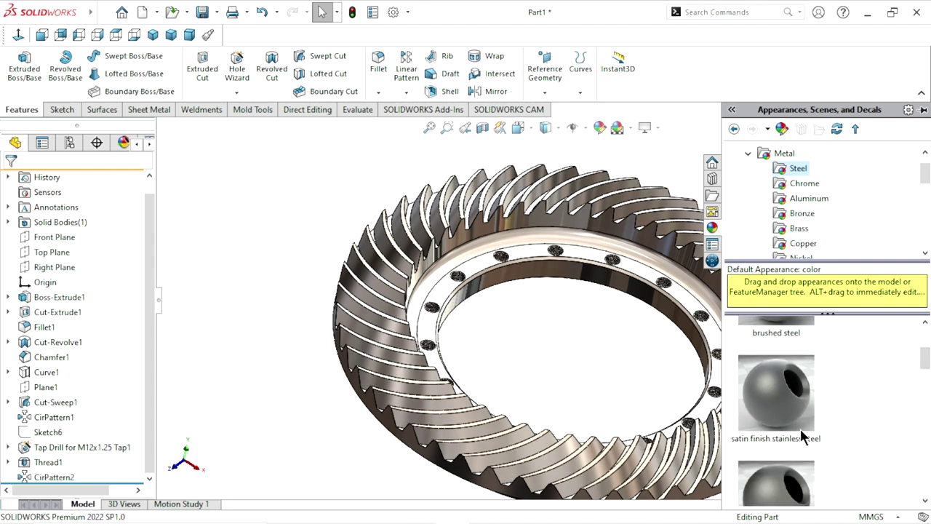
pyautogui.moveTo(927, 371); pyautogui.dragTo(924, 385)
pyautogui.moveTo(771, 426); pyautogui.dragTo(547, 371)
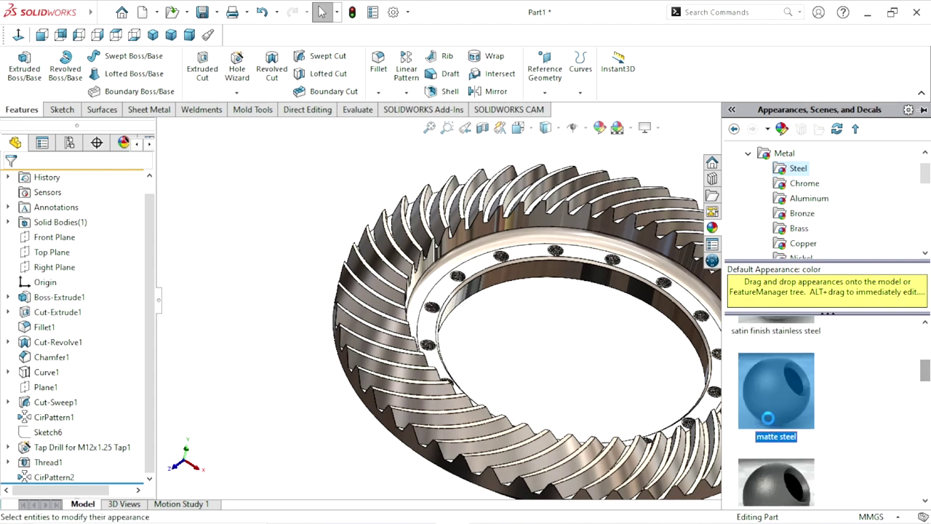
pyautogui.moveTo(646, 400); pyautogui.dragTo(648, 318, button='middle')
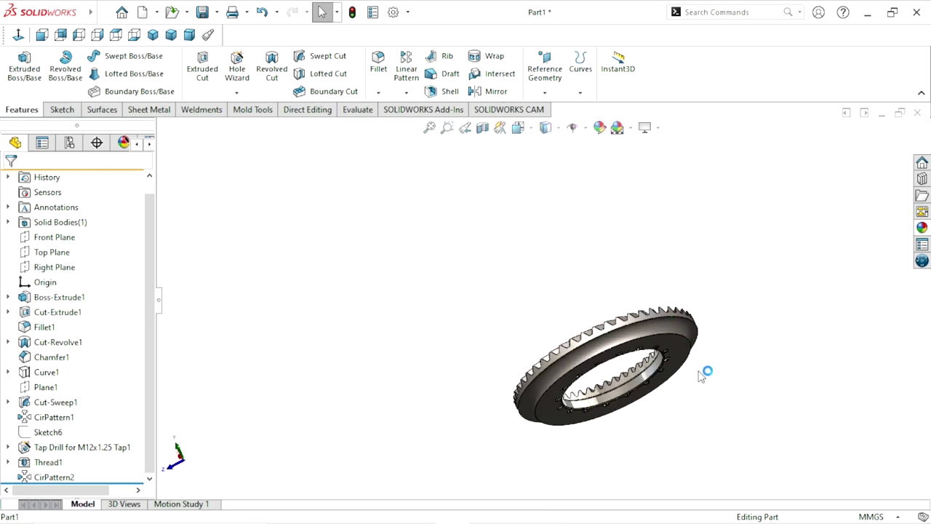
# - Zoom, fit and orbit around the matte steel gear, then reopen the steel appearances library
pyautogui.scroll(-3, 698, 368)
pyautogui.scroll(-3, 567, 283)
pyautogui.scroll(-3, 498, 247)
pyautogui.press('f')
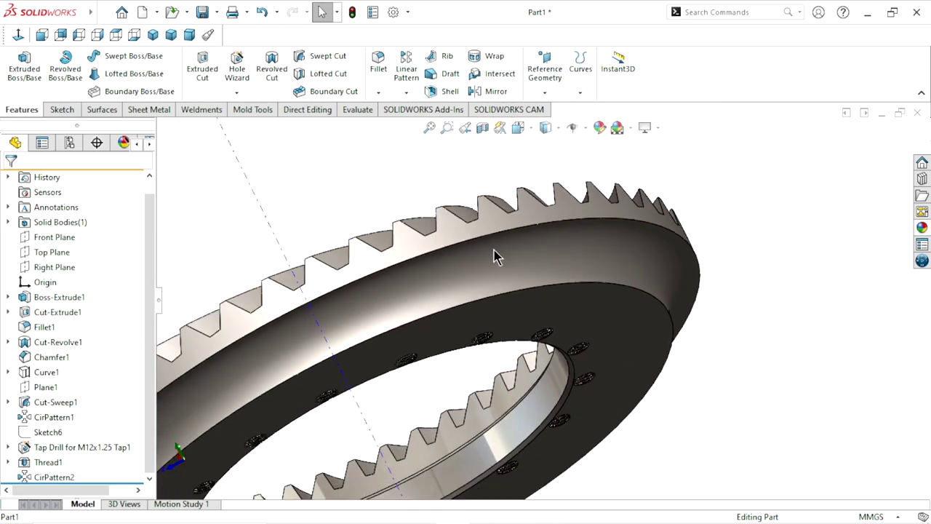
pyautogui.moveTo(492, 252)
pyautogui.mouseDown(button='middle')
pyautogui.moveTo(485, 269)
pyautogui.moveTo(513, 349)
pyautogui.mouseUp(button='middle')
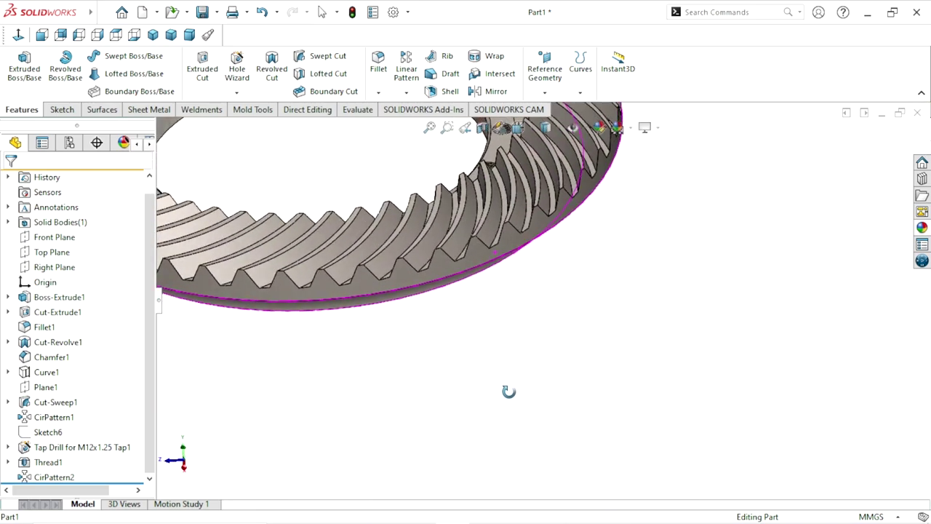
pyautogui.scroll(5, 479, 328)
pyautogui.scroll(-2, 688, 235)
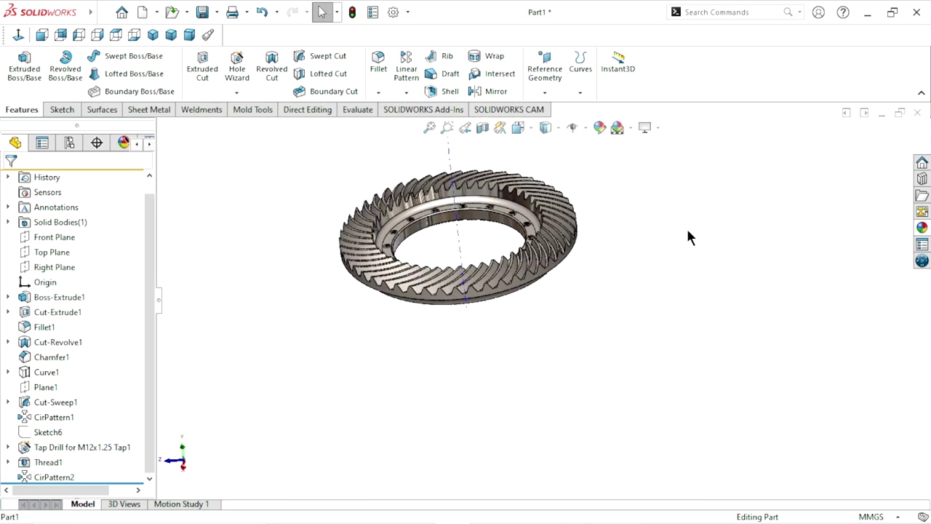
pyautogui.scroll(-2, 608, 213)
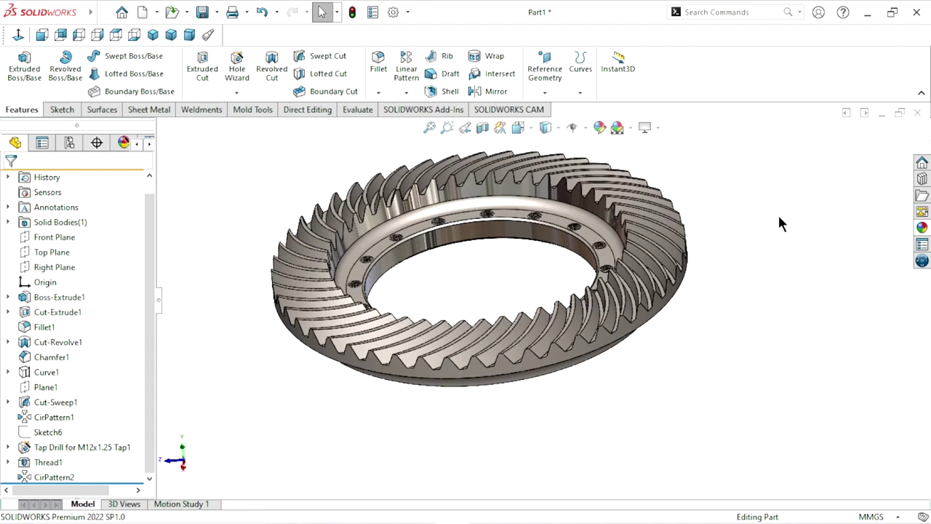
pyautogui.click(922, 229)
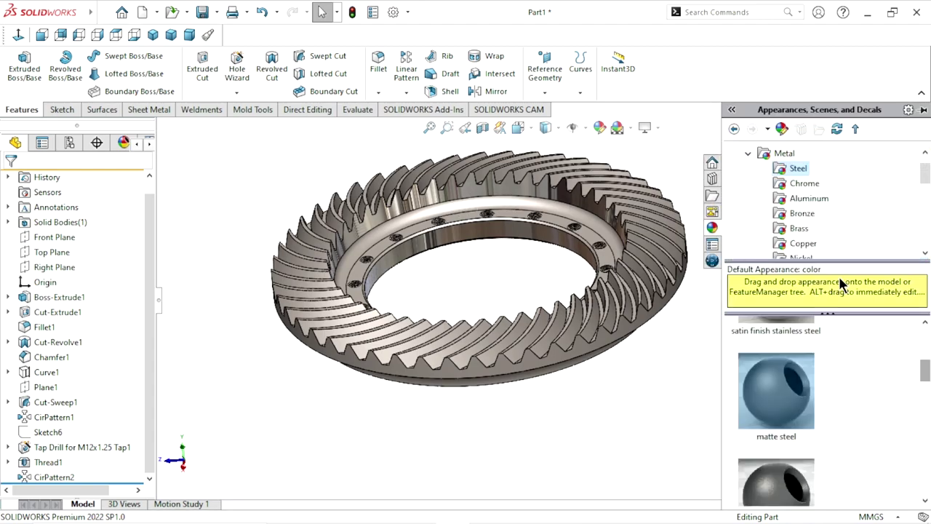
# - Try brushed steel, then satin finish stainless steel on the gear, viewing the inner bore
pyautogui.moveTo(925, 379)
pyautogui.mouseDown()
pyautogui.moveTo(925, 431)
pyautogui.moveTo(925, 344)
pyautogui.mouseUp()
pyautogui.click(801, 455)
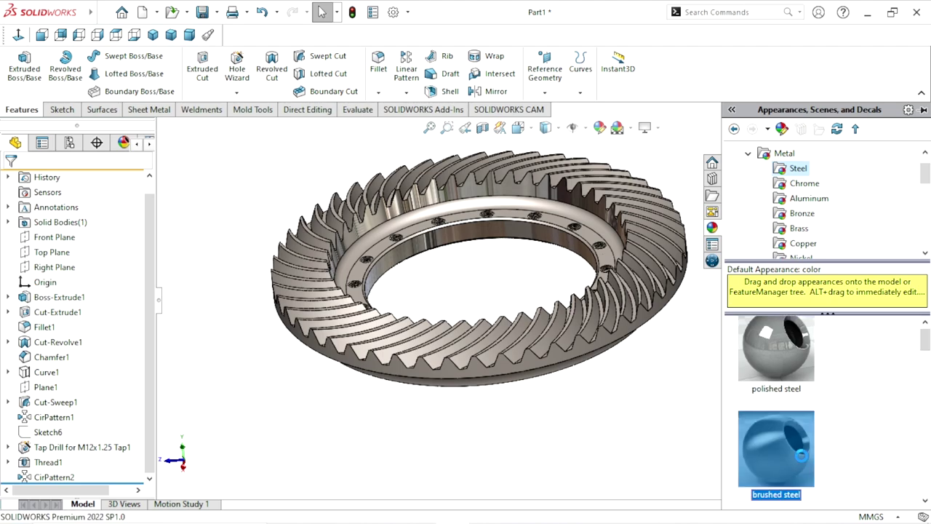
pyautogui.doubleClick(801, 456)
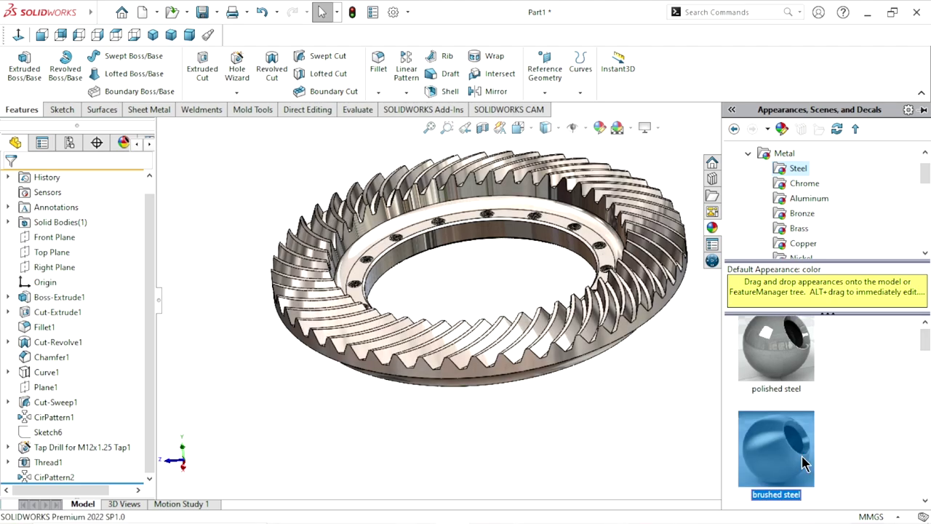
pyautogui.moveTo(926, 355); pyautogui.dragTo(927, 374)
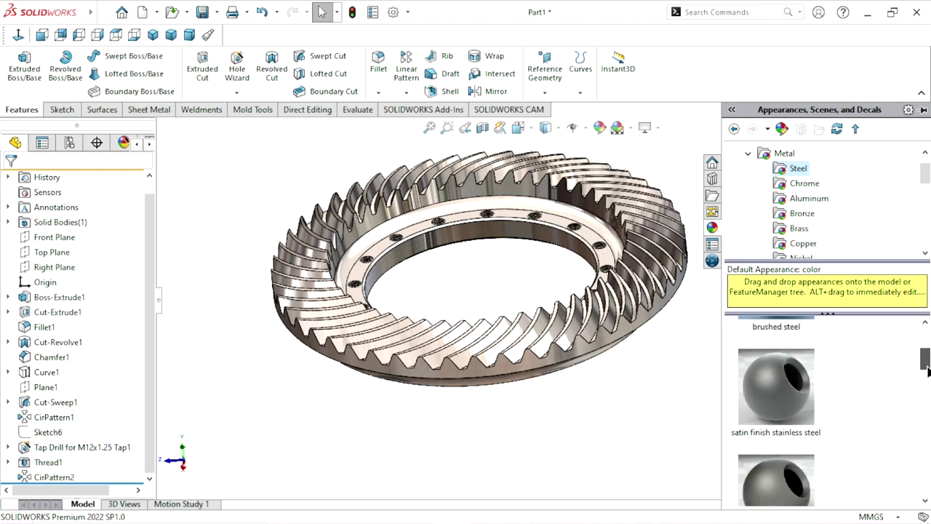
pyautogui.doubleClick(802, 358)
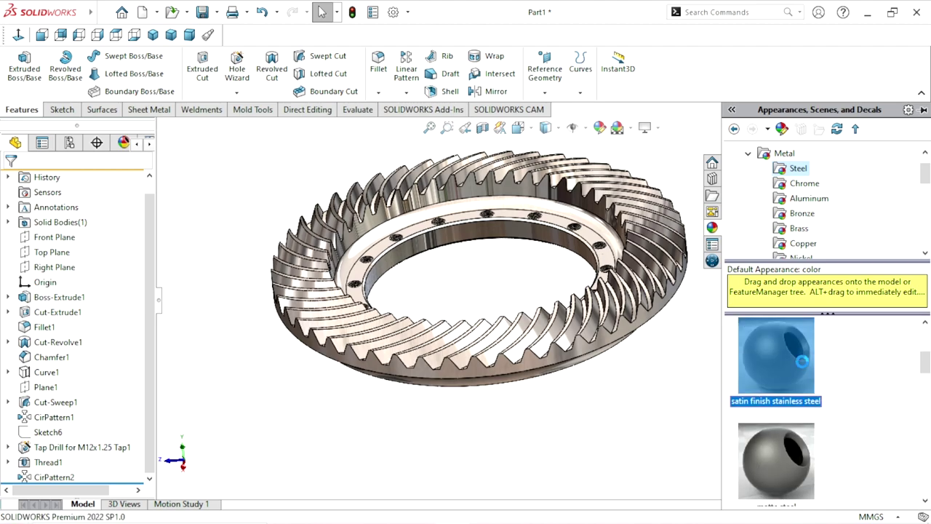
pyautogui.moveTo(536, 304)
pyautogui.mouseDown(button='middle')
pyautogui.moveTo(591, 299)
pyautogui.moveTo(624, 271)
pyautogui.moveTo(518, 232)
pyautogui.moveTo(485, 120)
pyautogui.moveTo(458, 350)
pyautogui.moveTo(480, 341)
pyautogui.mouseUp(button='middle')
# - Apply matte steel to the gear and show it in the trimetric orientation
pyautogui.click(922, 227)
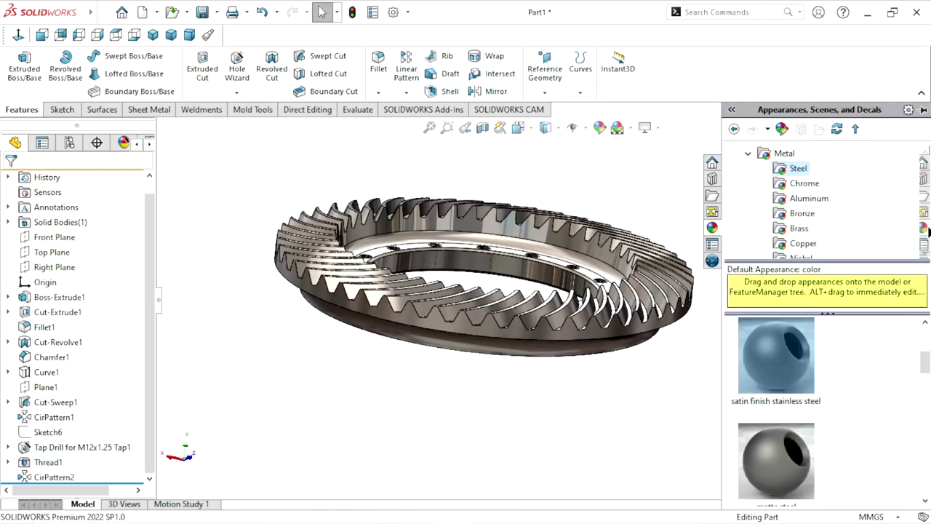
pyautogui.doubleClick(794, 448)
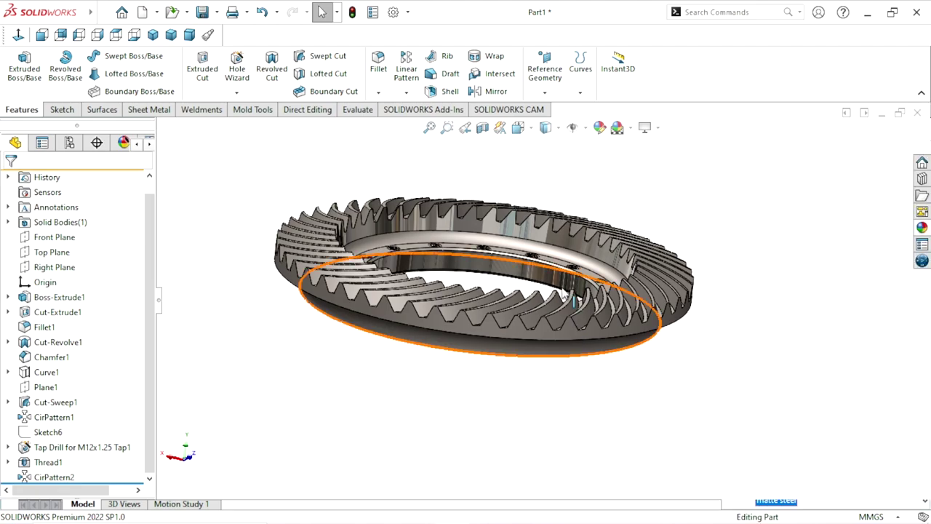
pyautogui.moveTo(509, 305); pyautogui.dragTo(492, 385, button='middle')
pyautogui.moveTo(480, 304); pyautogui.dragTo(456, 245, button='middle')
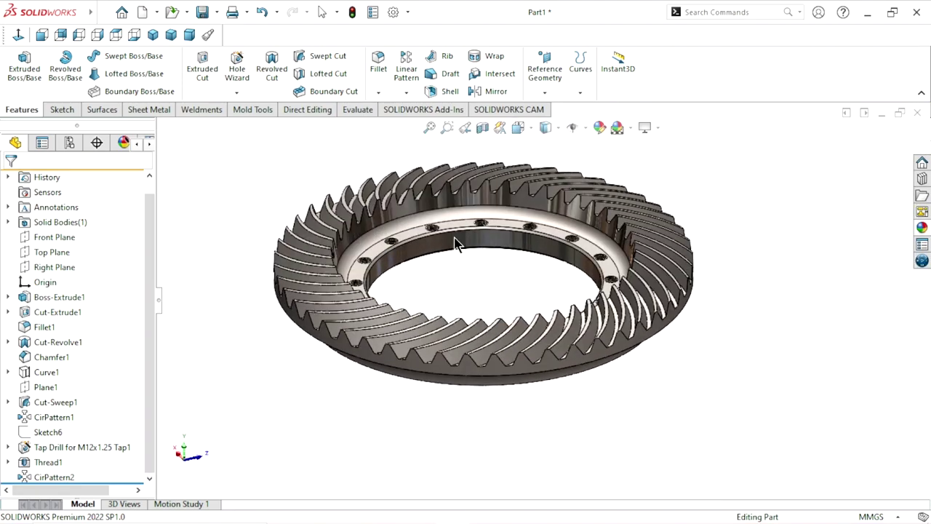
pyautogui.click(174, 37)
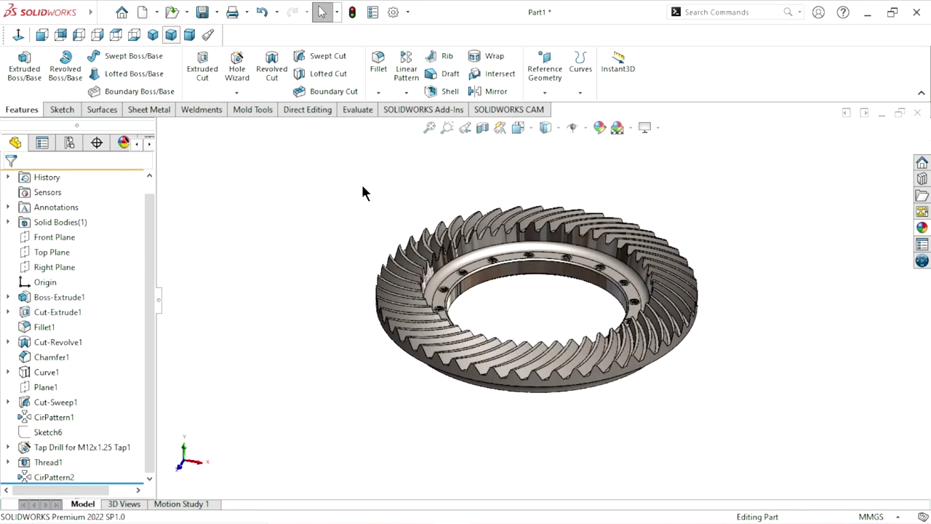